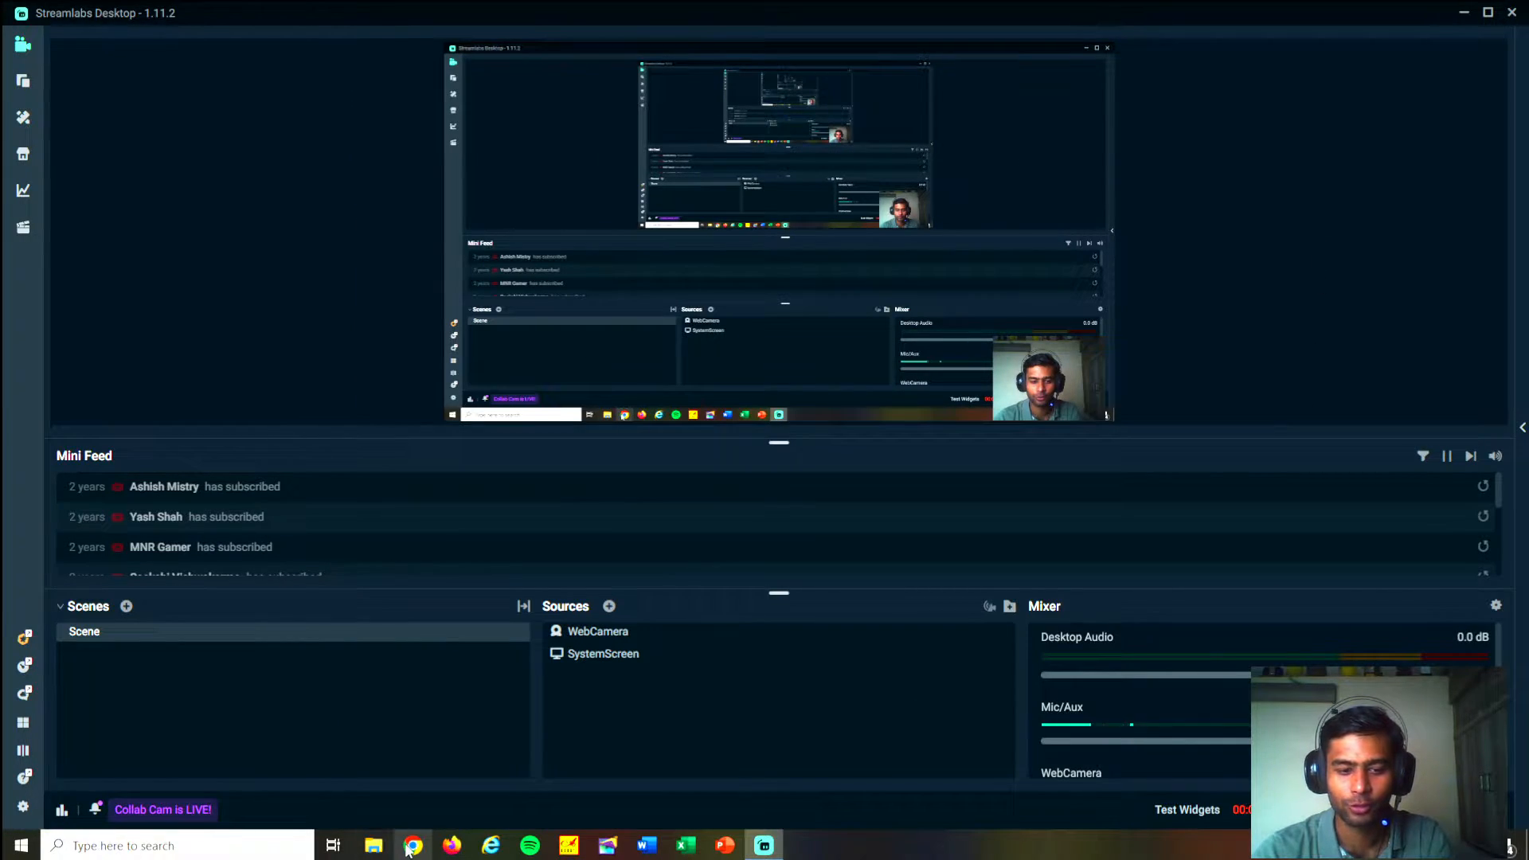
- Open the XAMPP Control Panel and start the Apache and MySQL modules
left_click(236, 852)
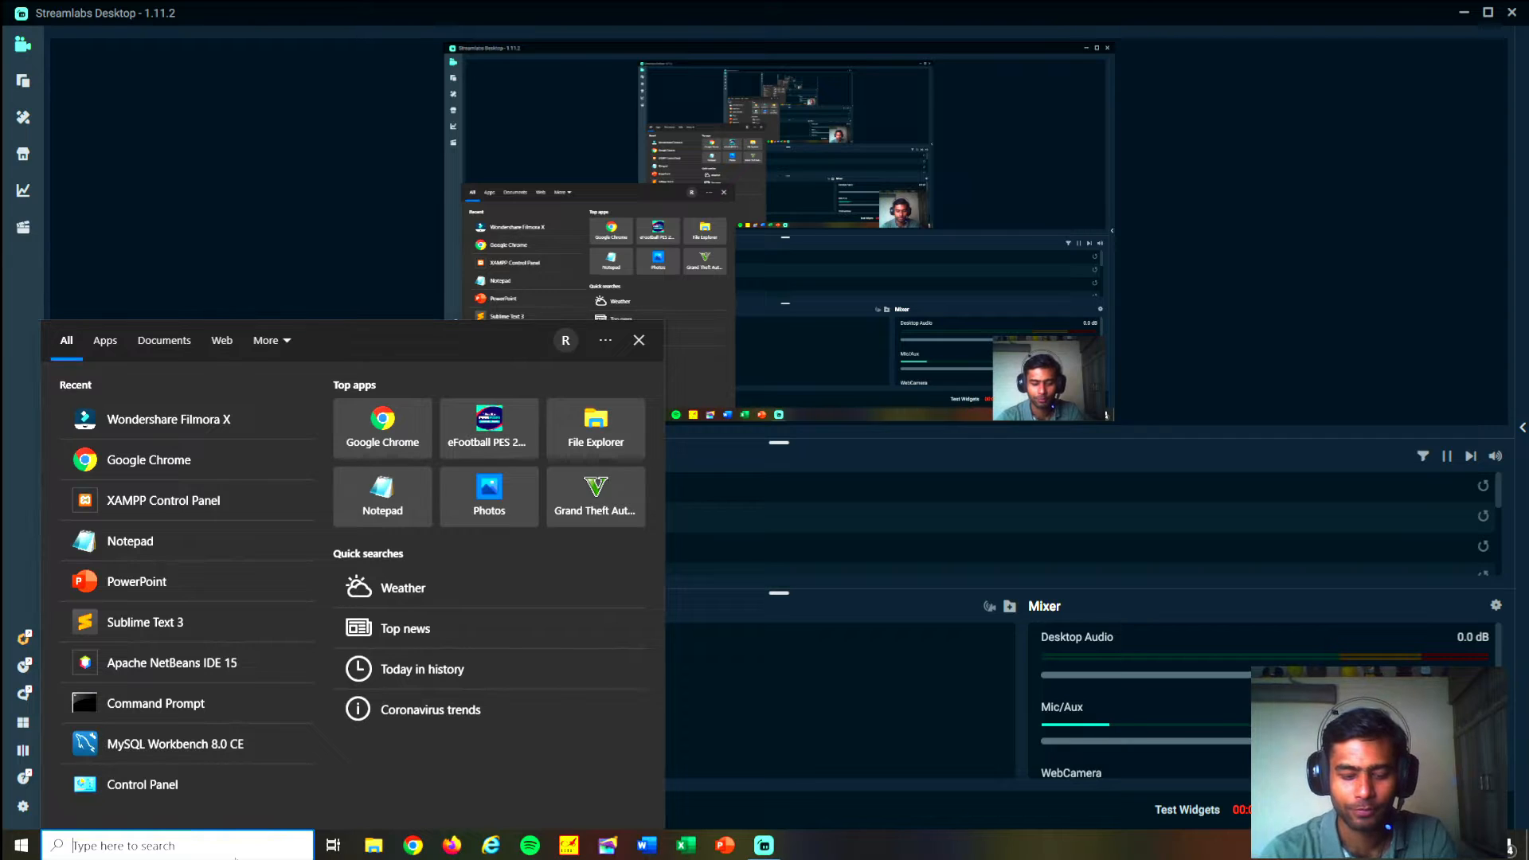
type("XA")
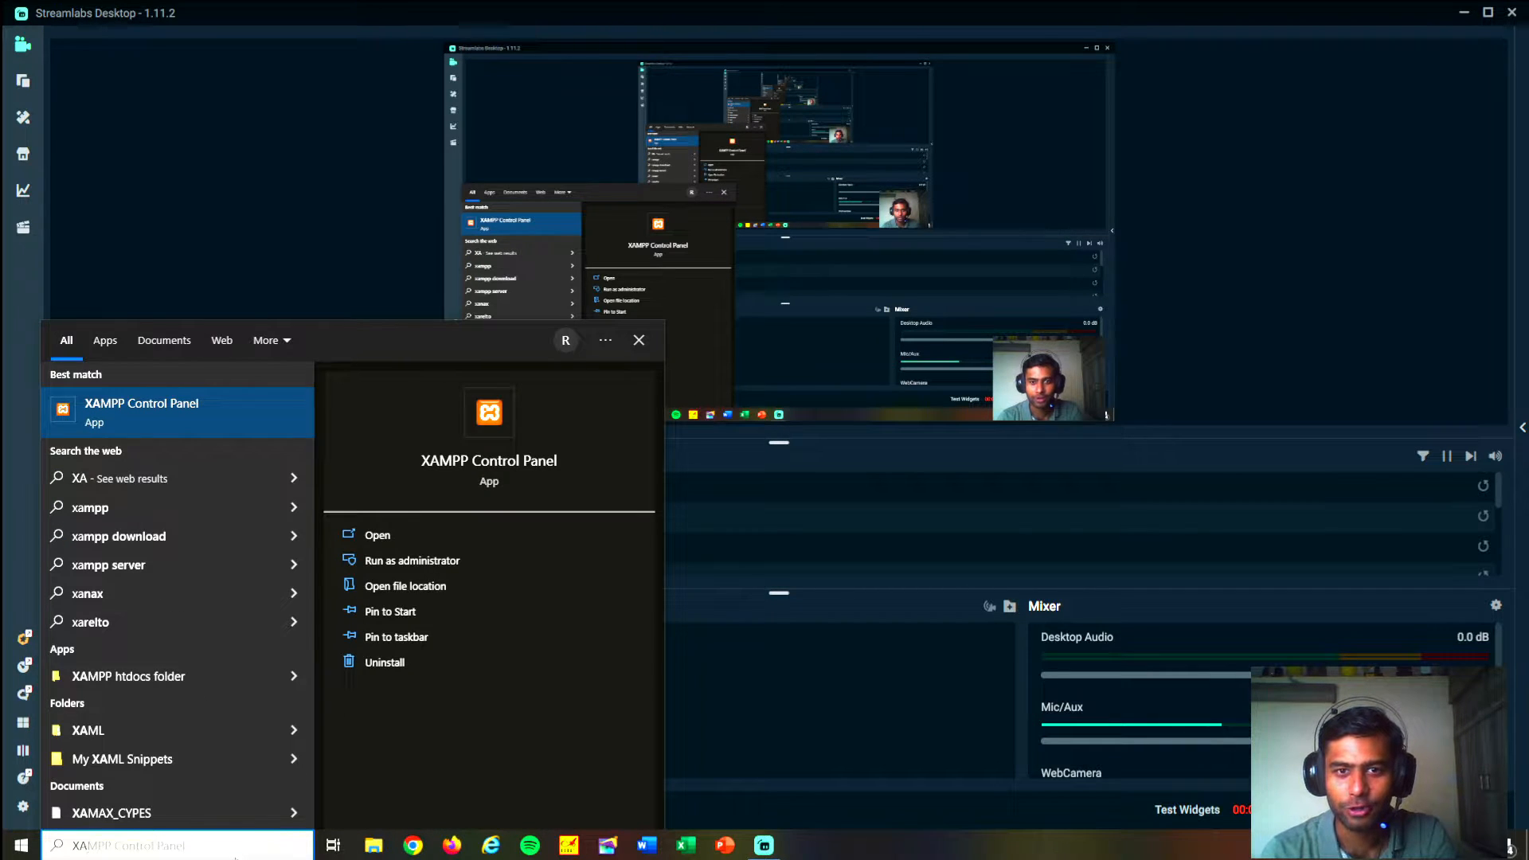
key("Return")
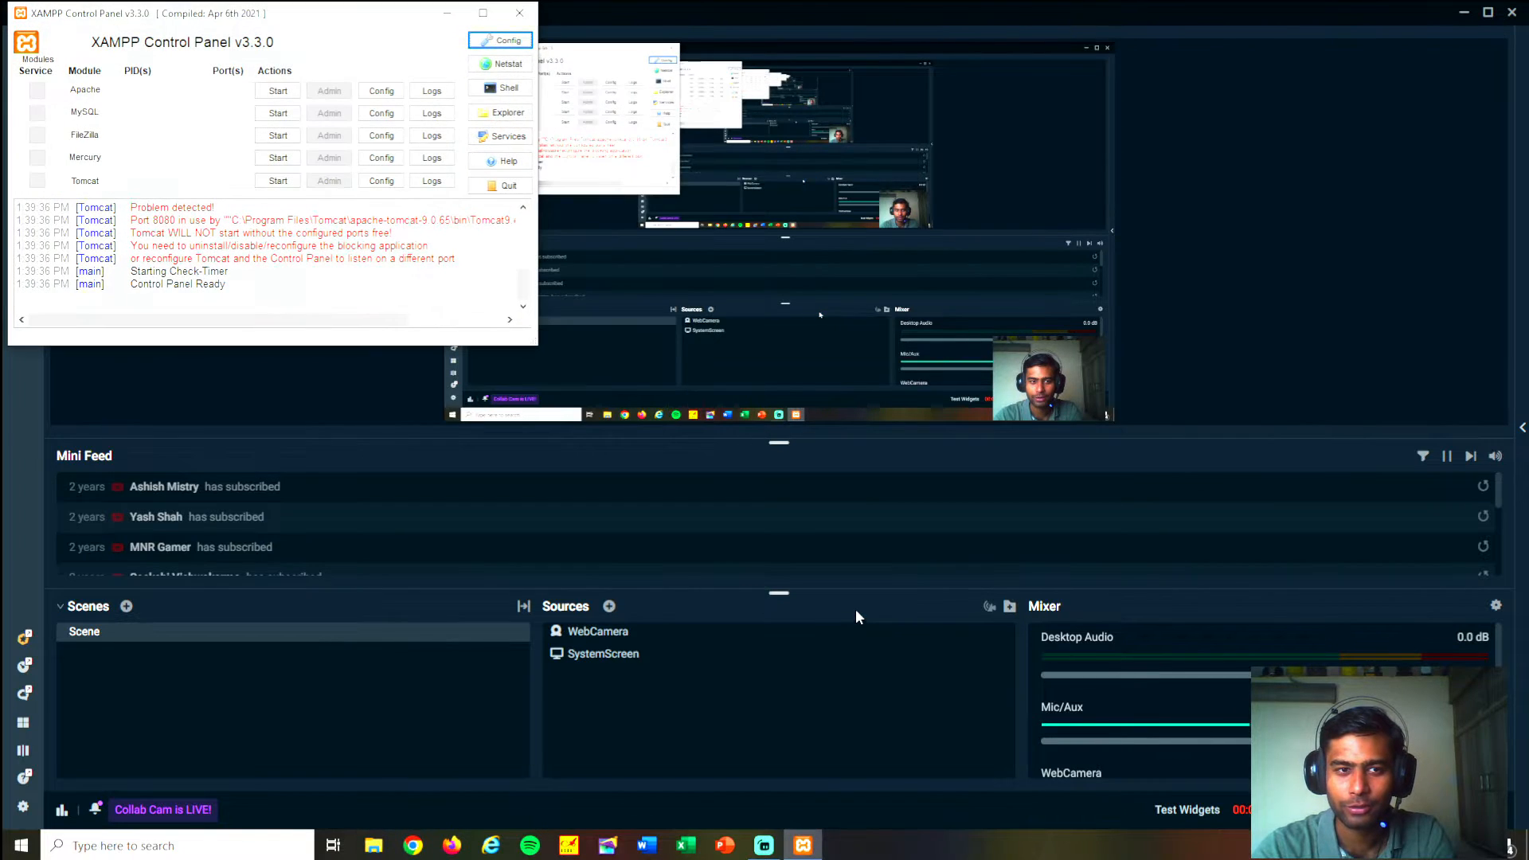
left_click(278, 92)
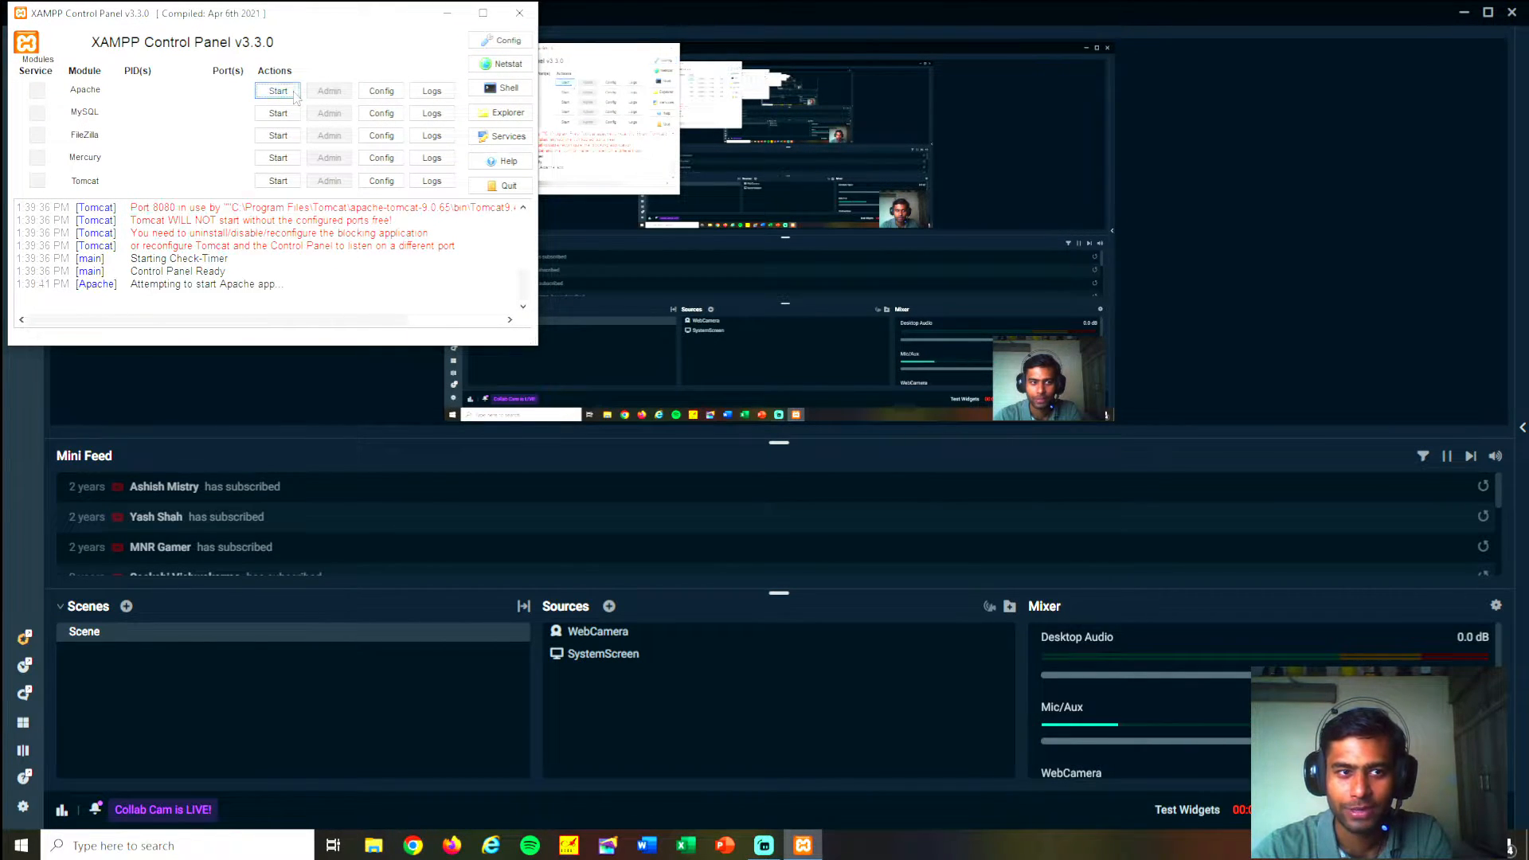
left_click(280, 114)
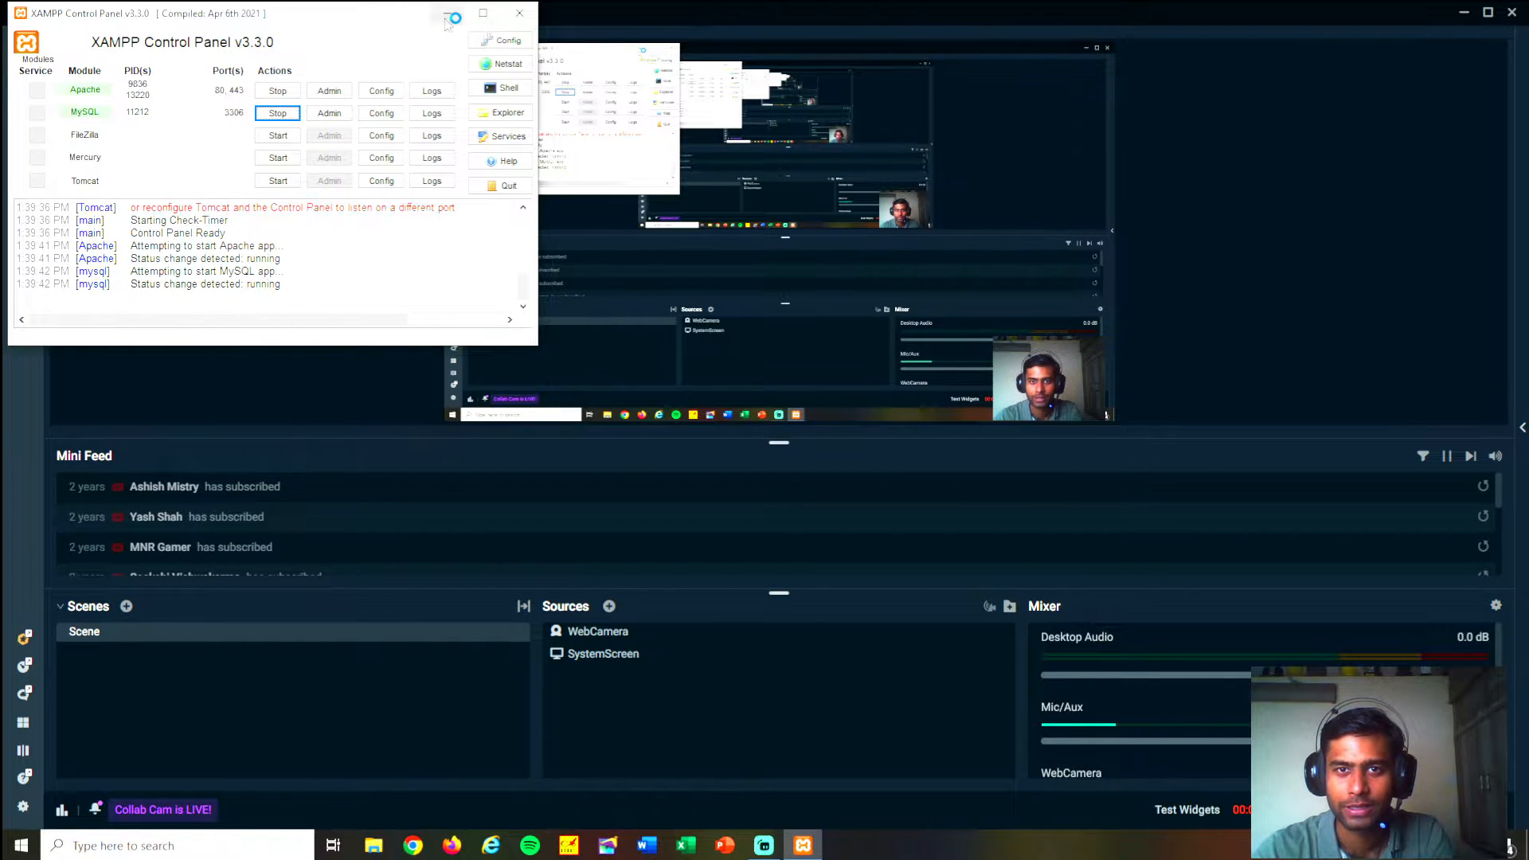
left_click(451, 14)
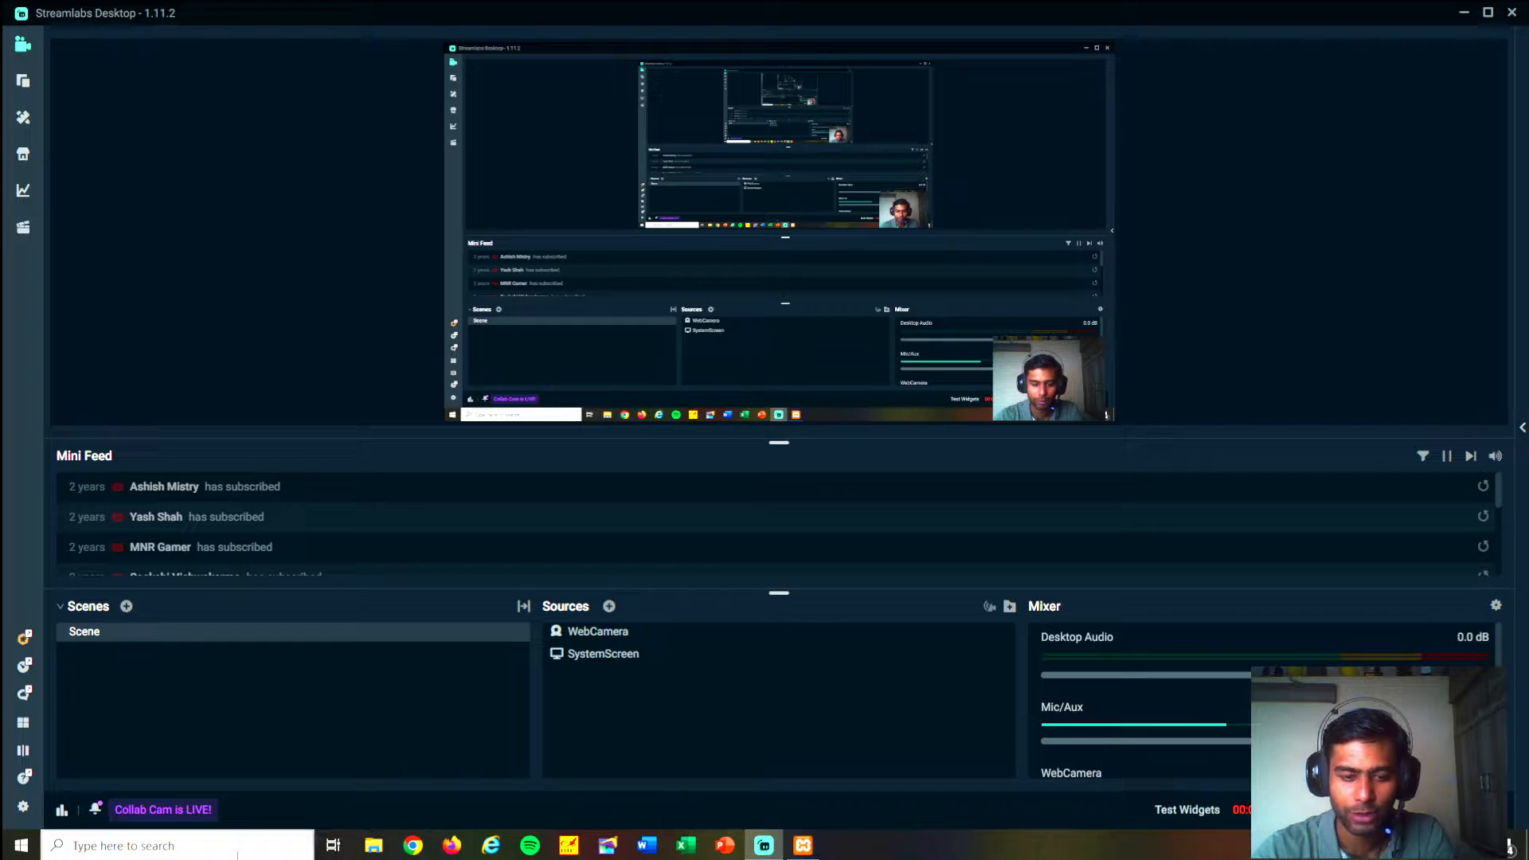
- Switch to Google Chrome and load phpMyAdmin at localhost:80/phpmyadmin/
left_click(214, 847)
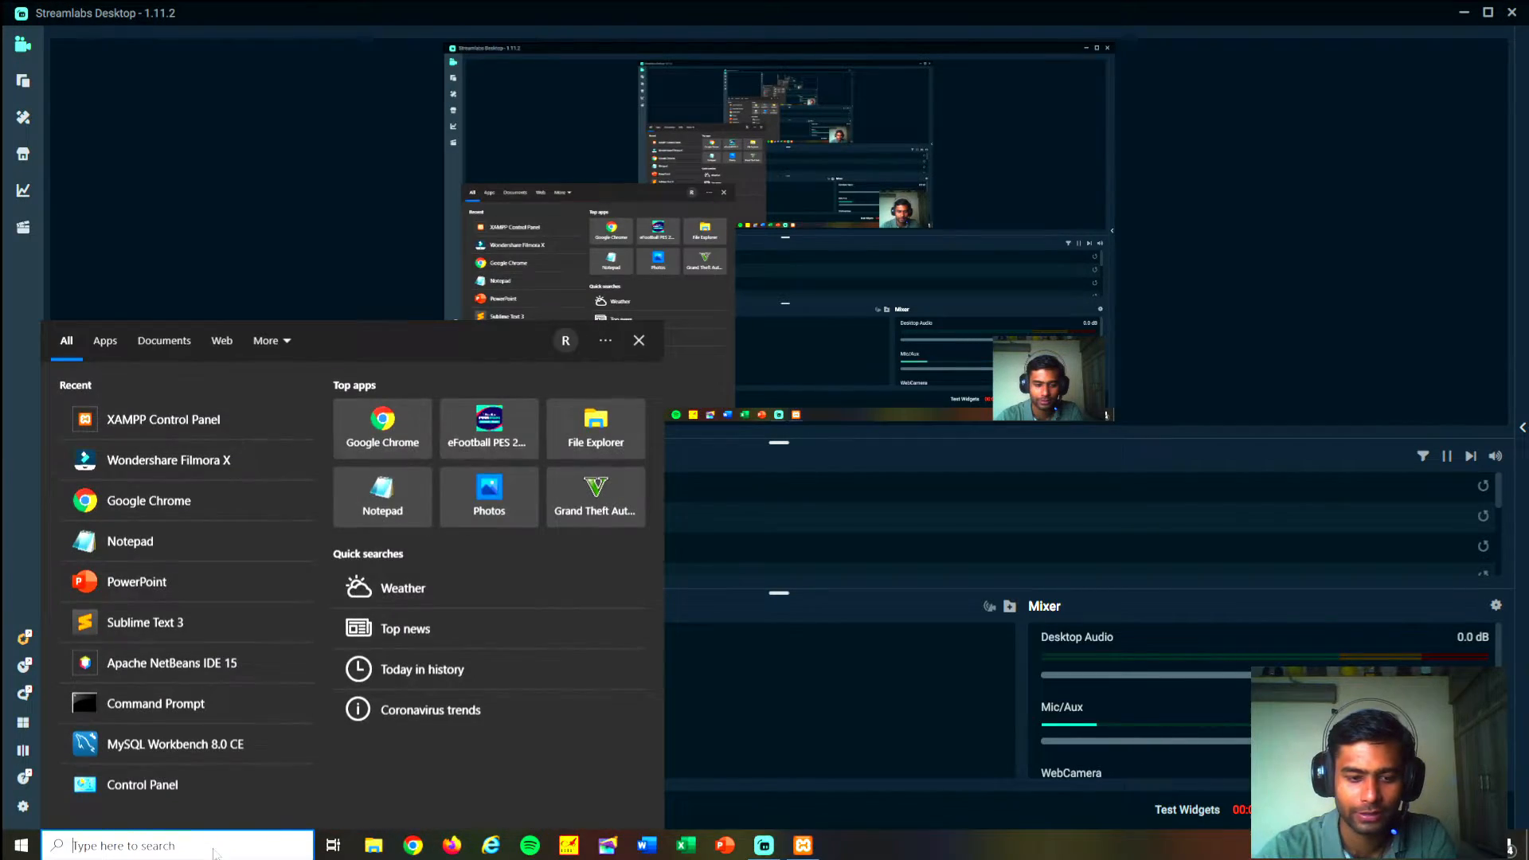
left_click(422, 847)
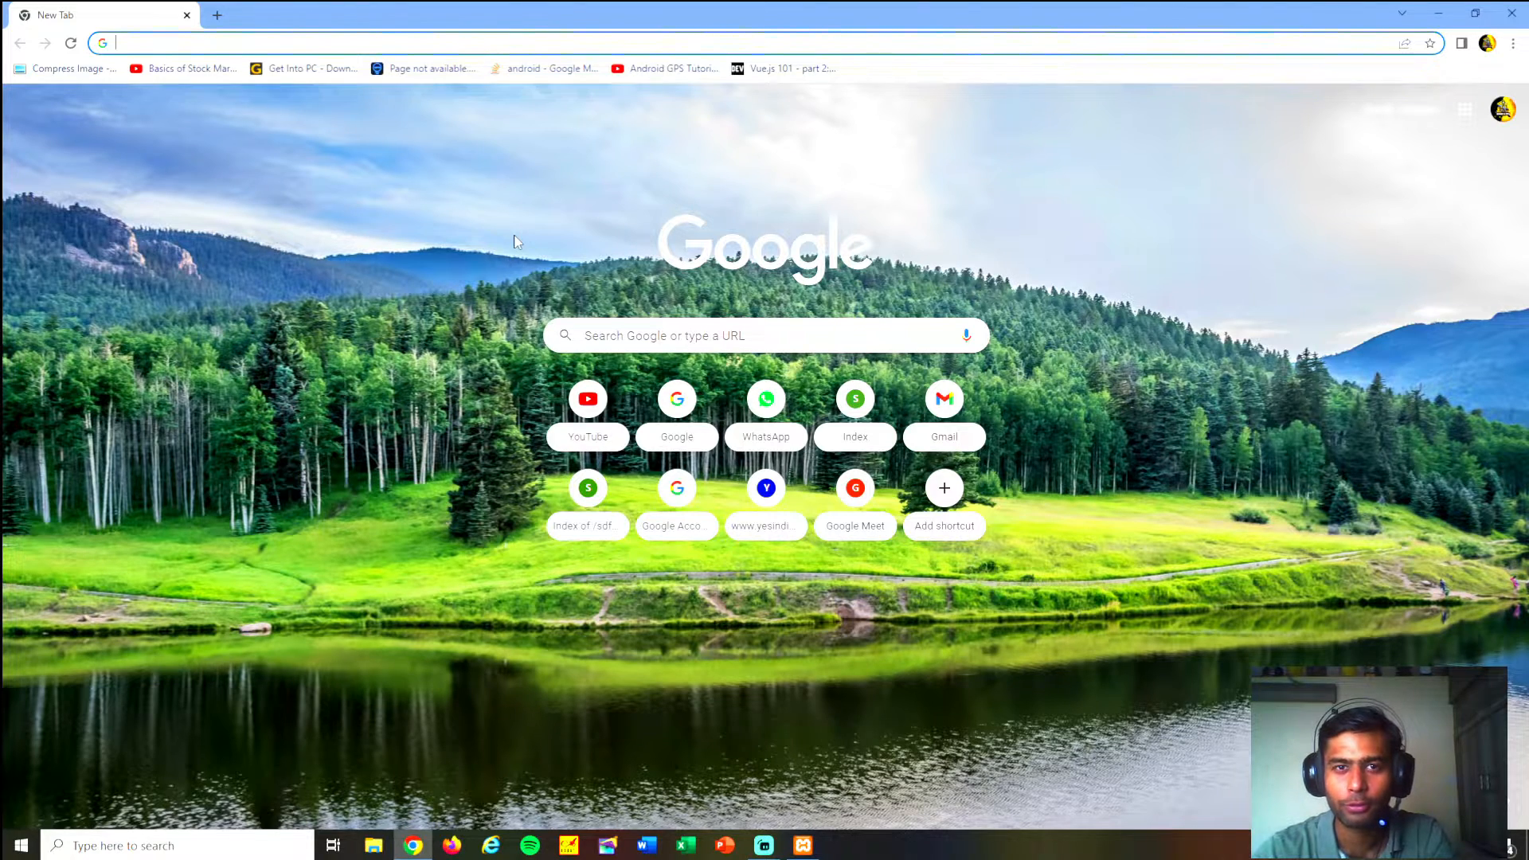
type("LOCA")
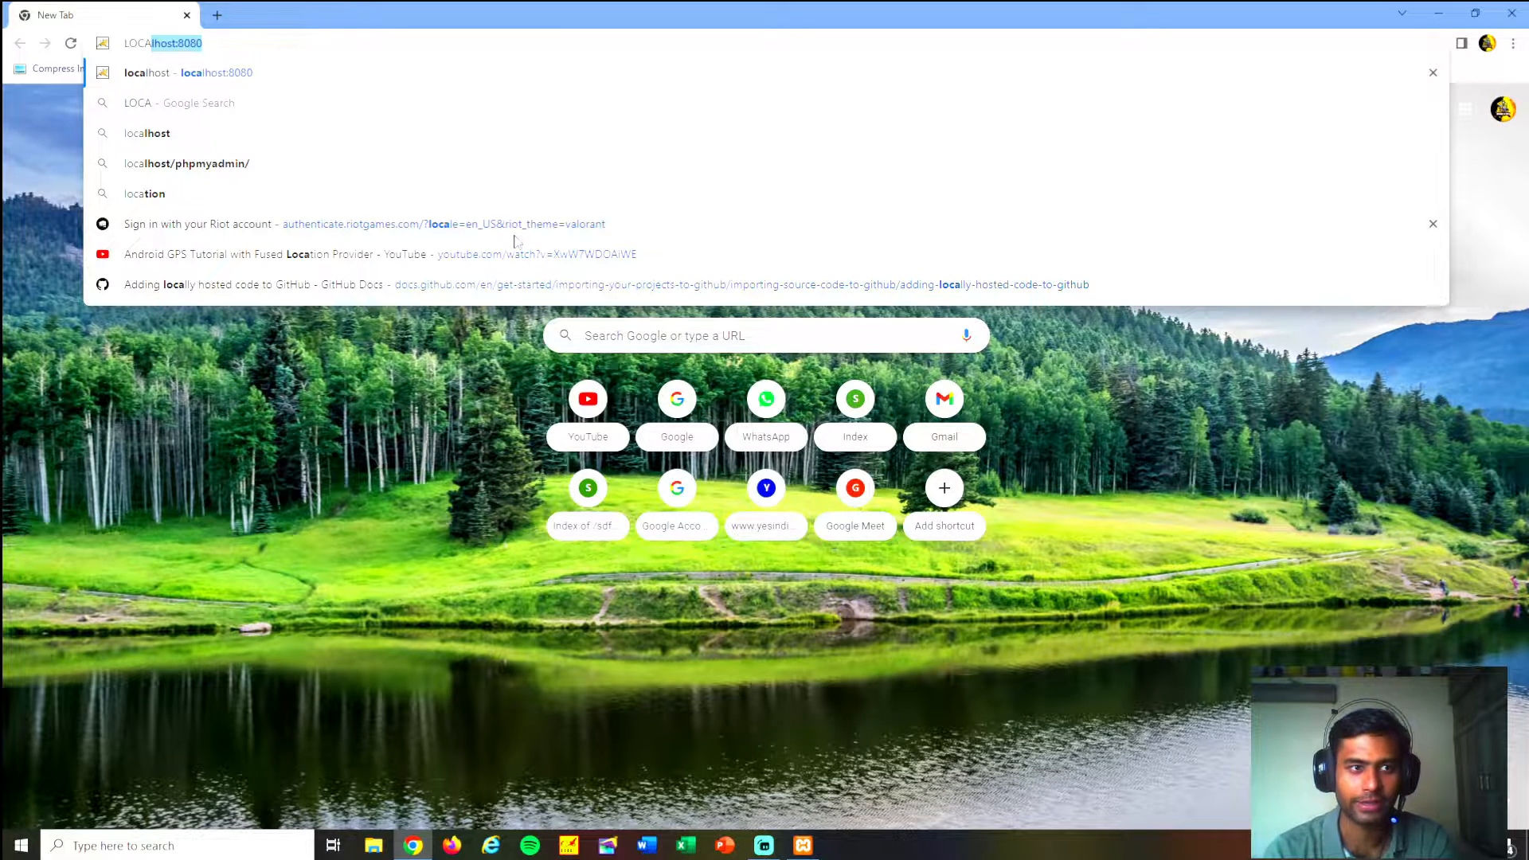
key("BackSpace")
key("BackSpace")
key("BackSpace")
key("BackSpace")
key("BackSpace")
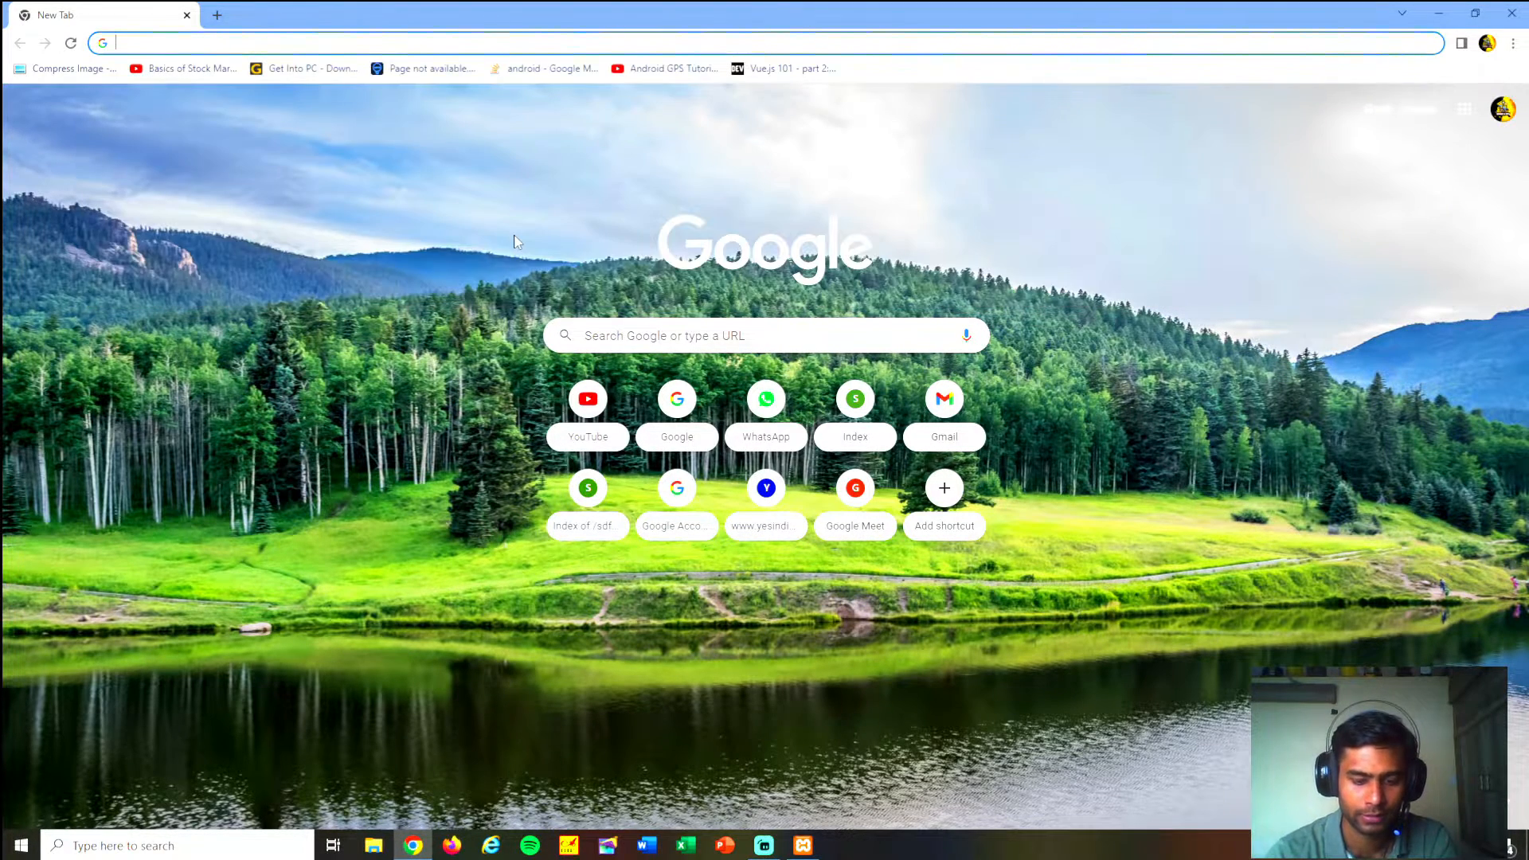
type("localhost:80")
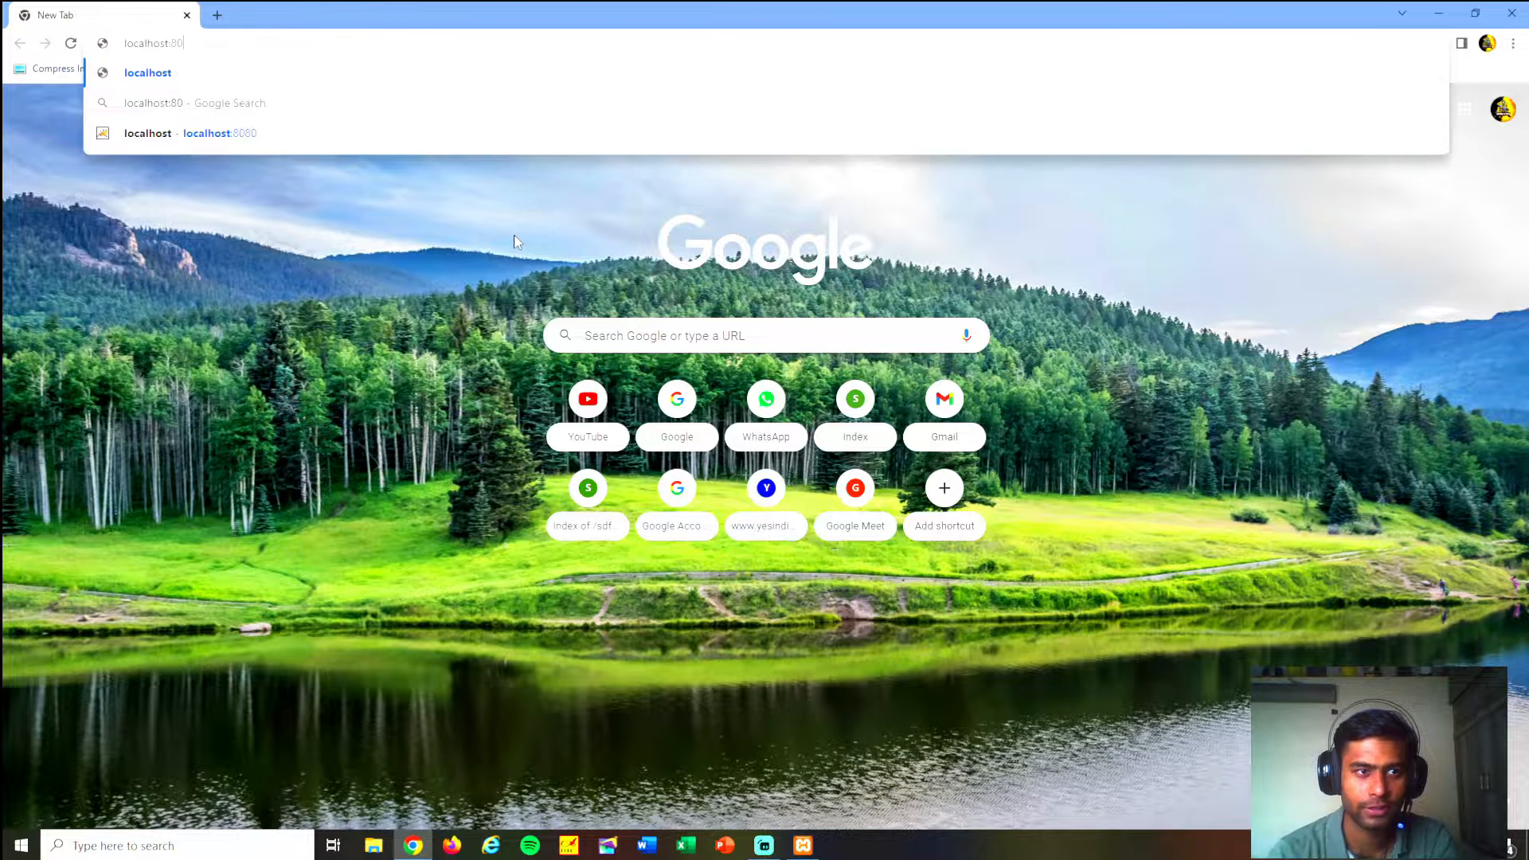
type("/")
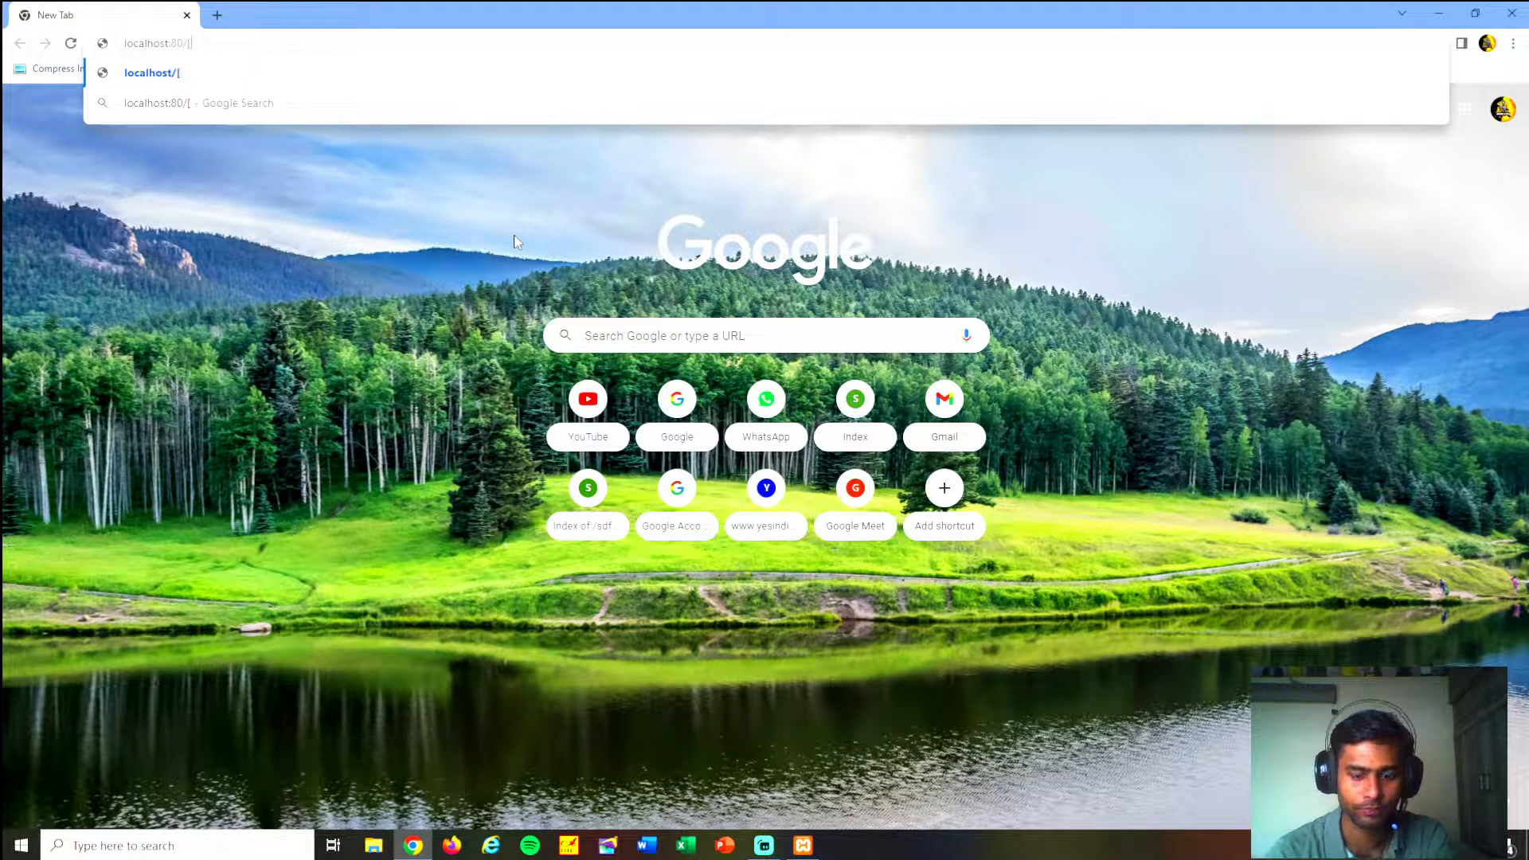
type("php")
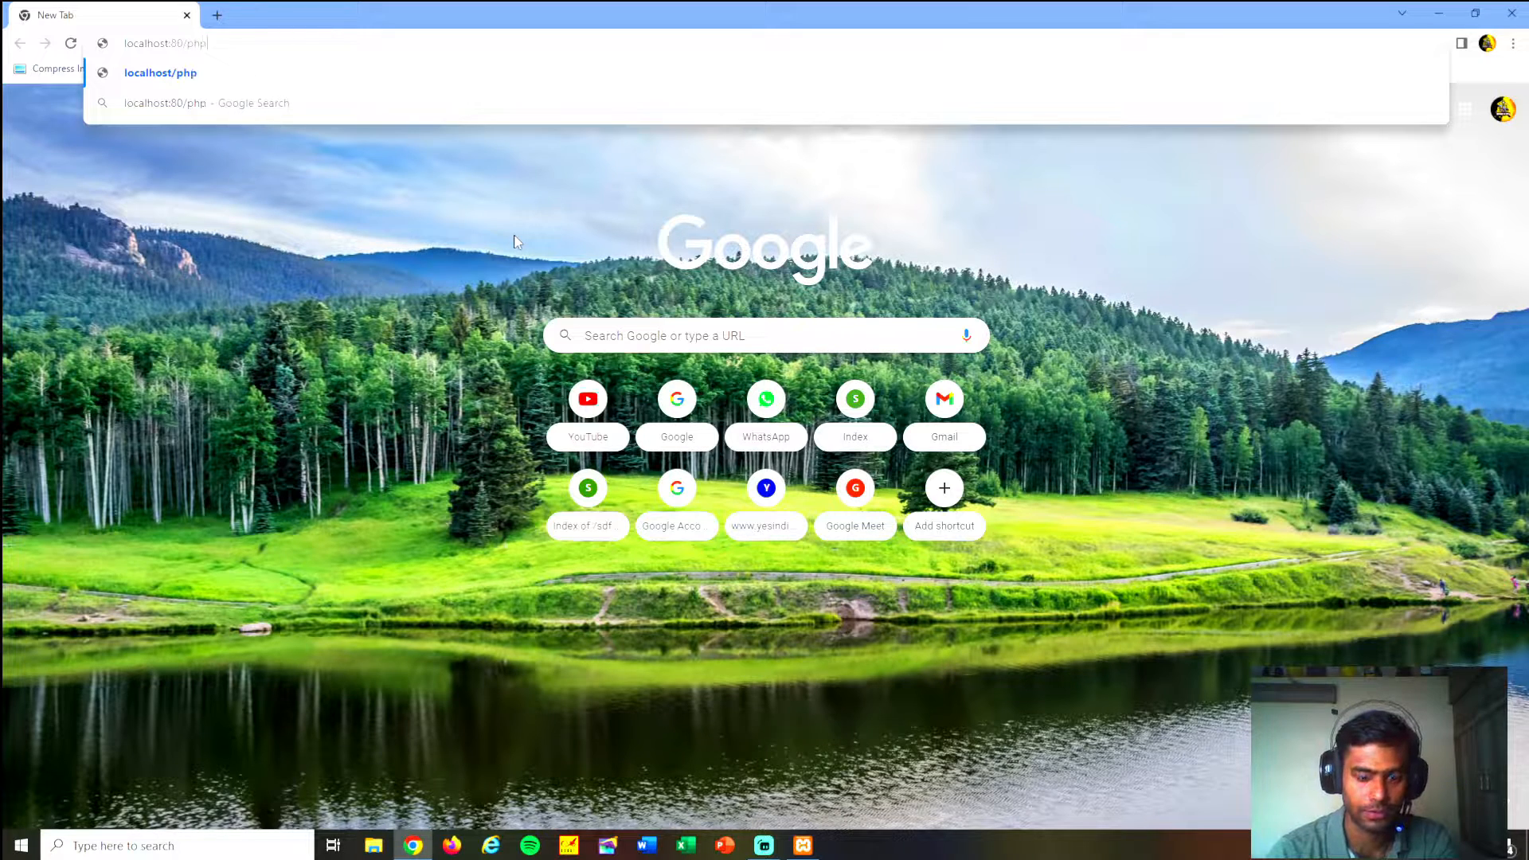
type("myadmin/")
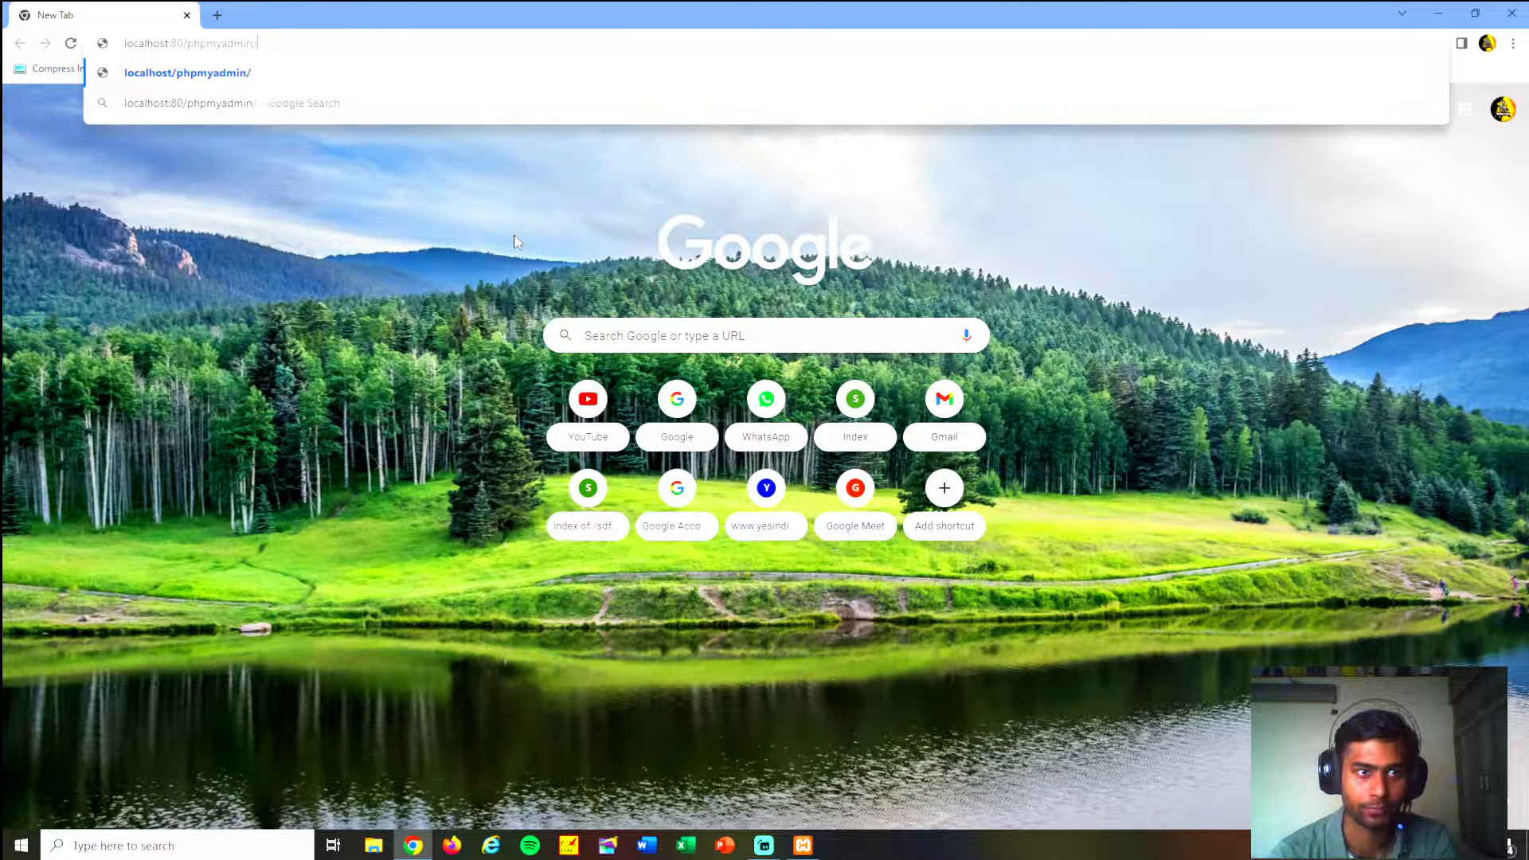
key("Return")
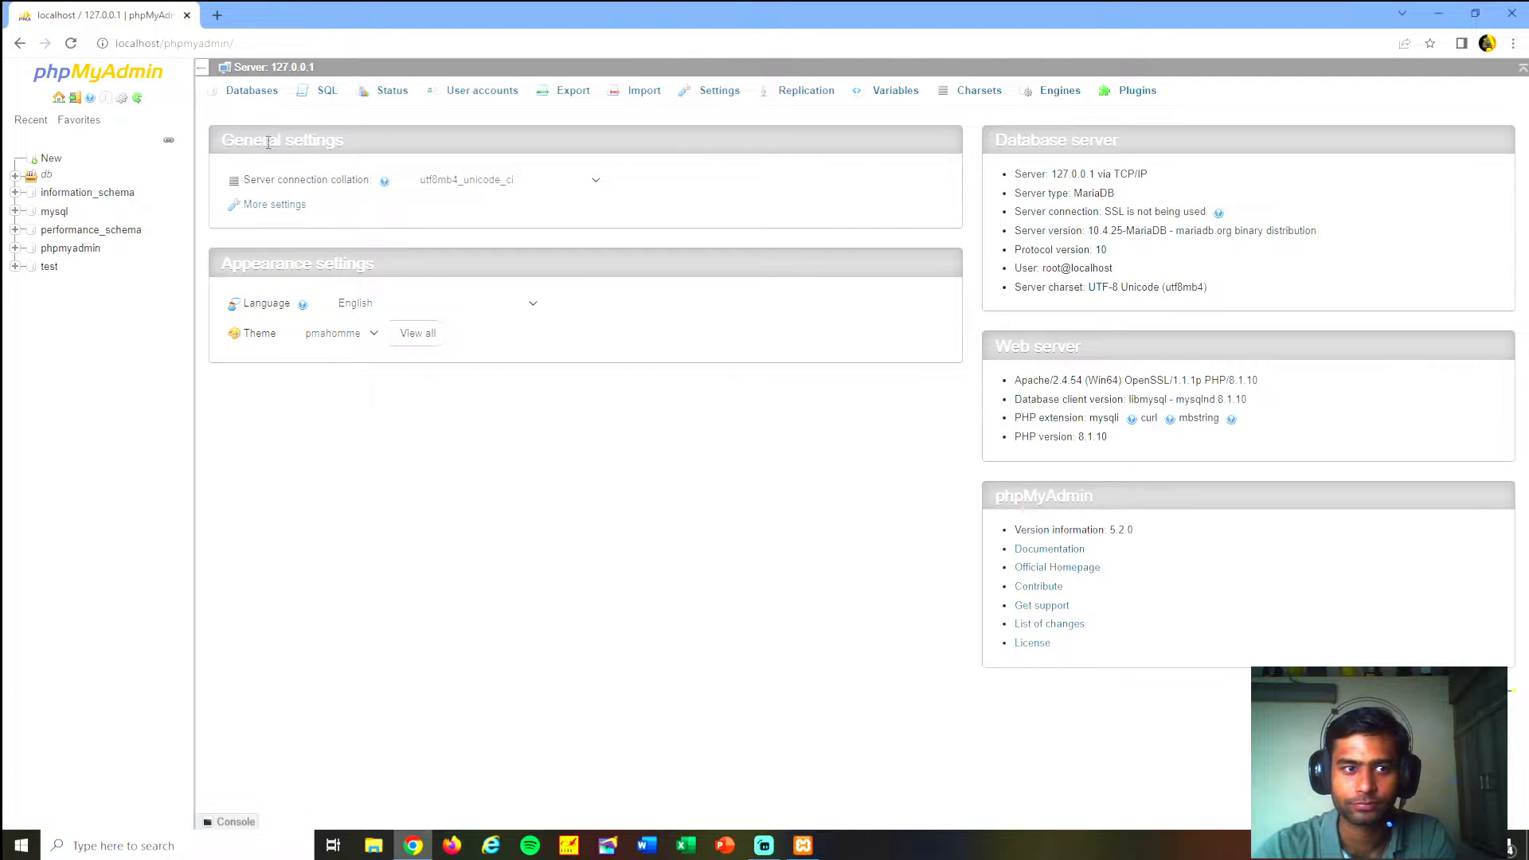
- Create a new database named db_sample from the server's database overview
left_click(253, 91)
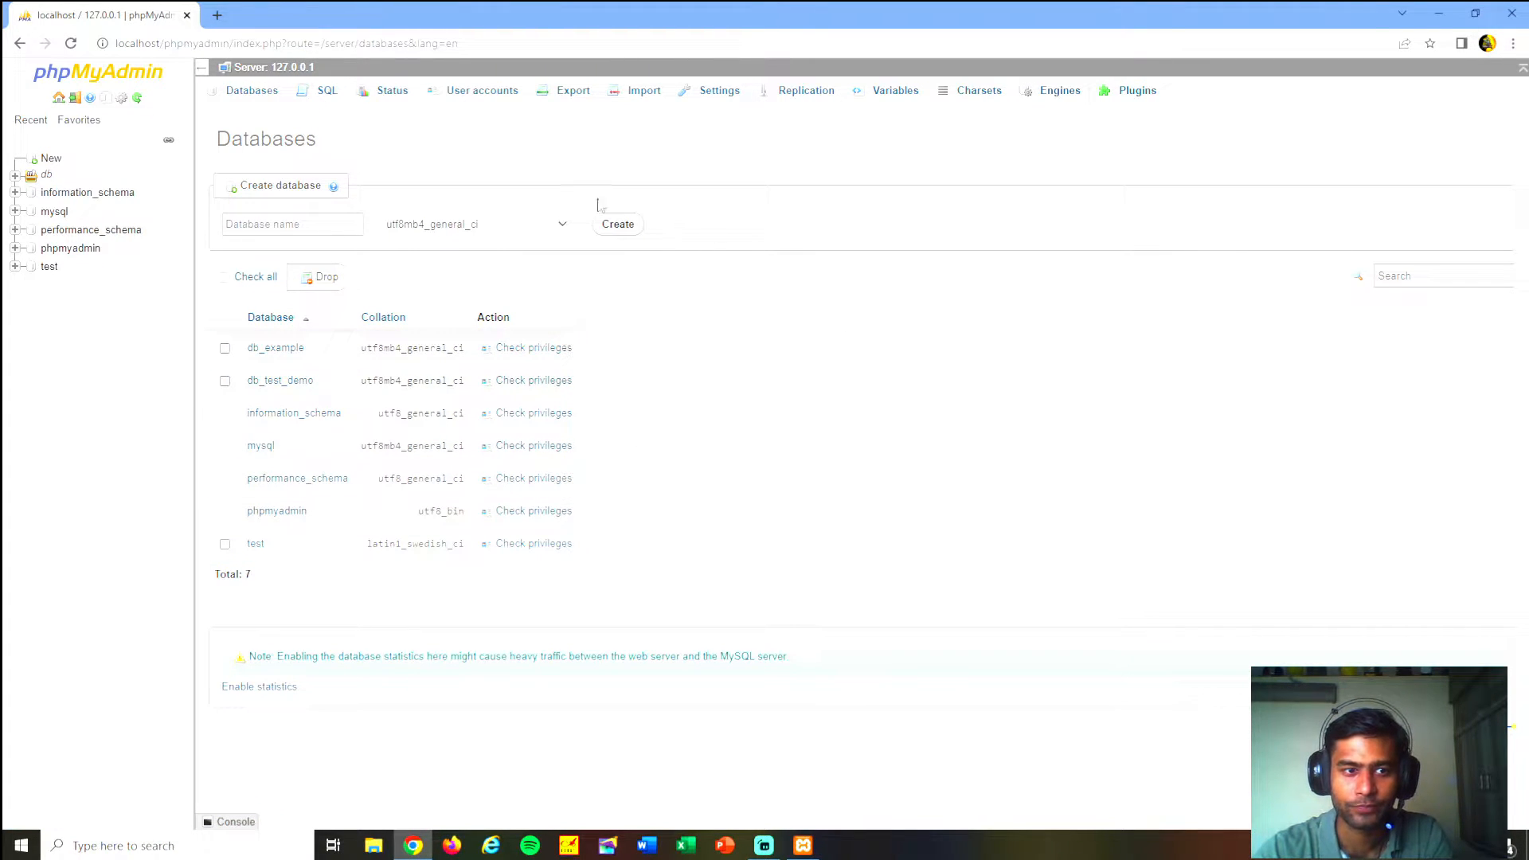
left_click(328, 227)
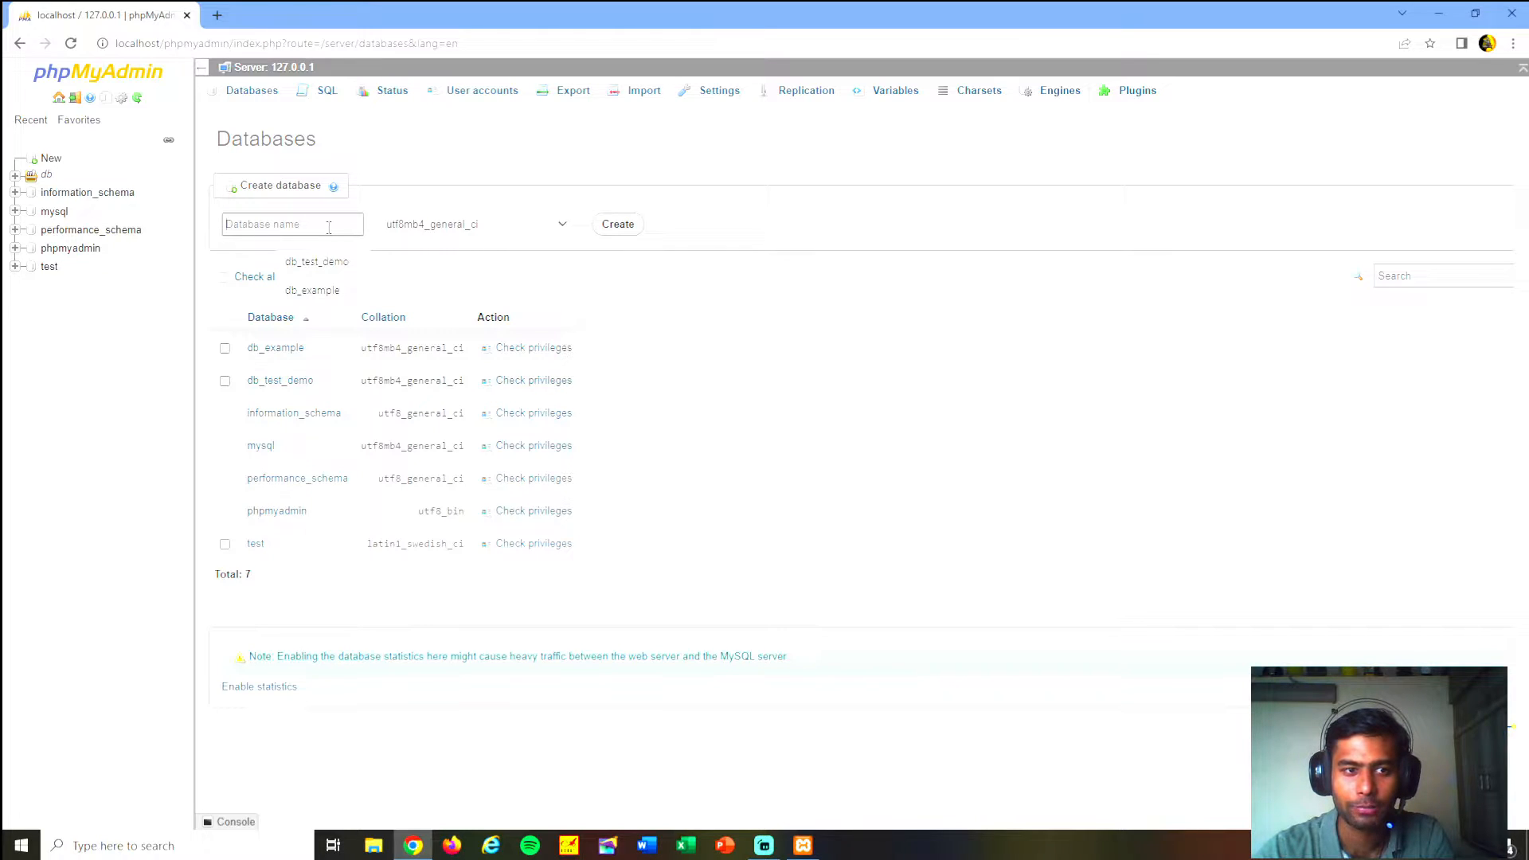
left_click(802, 317)
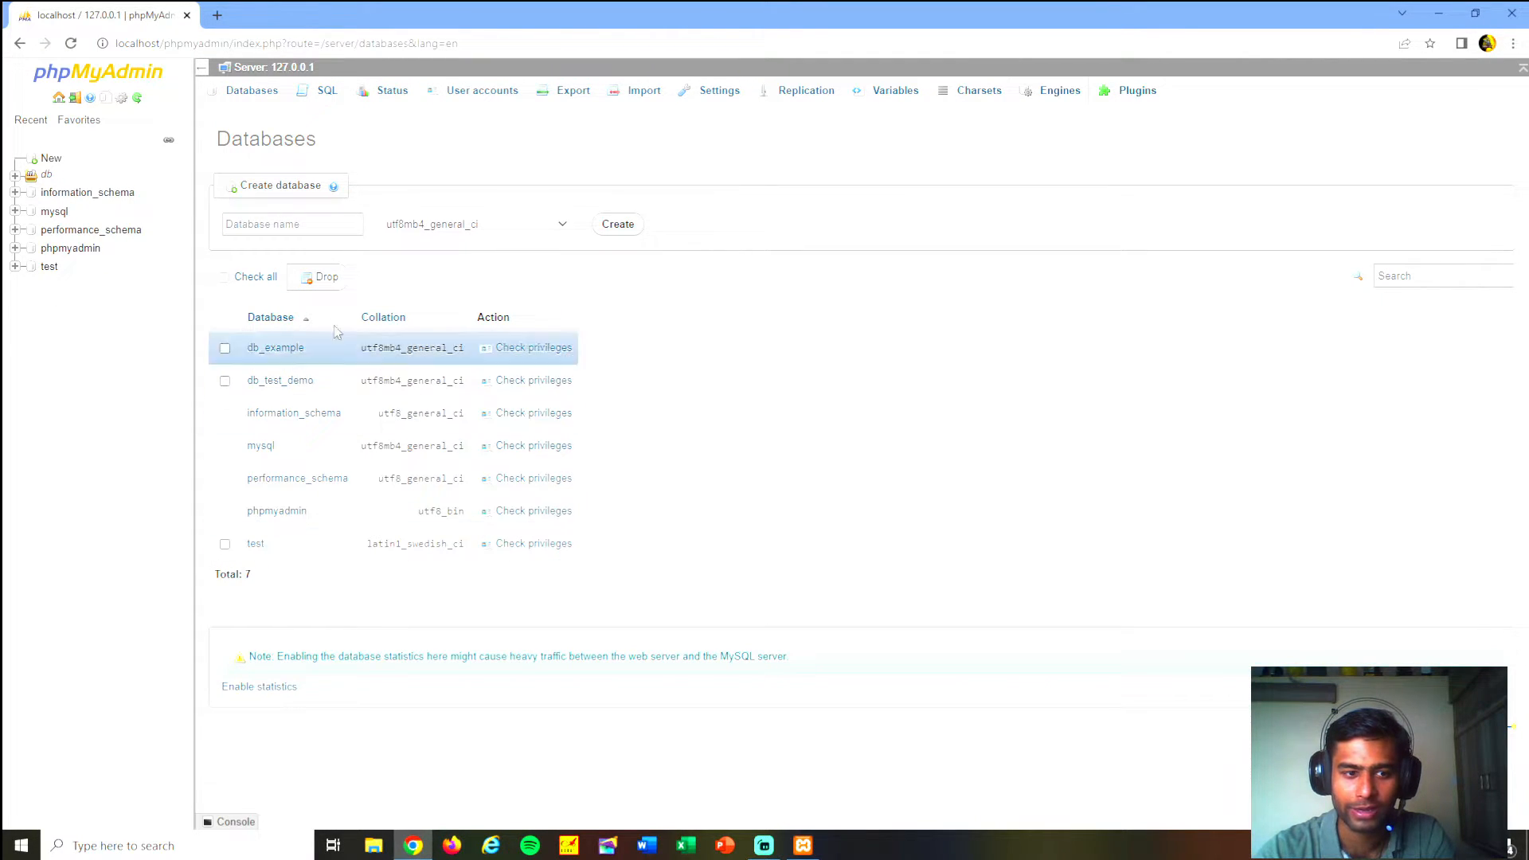
left_click(292, 225)
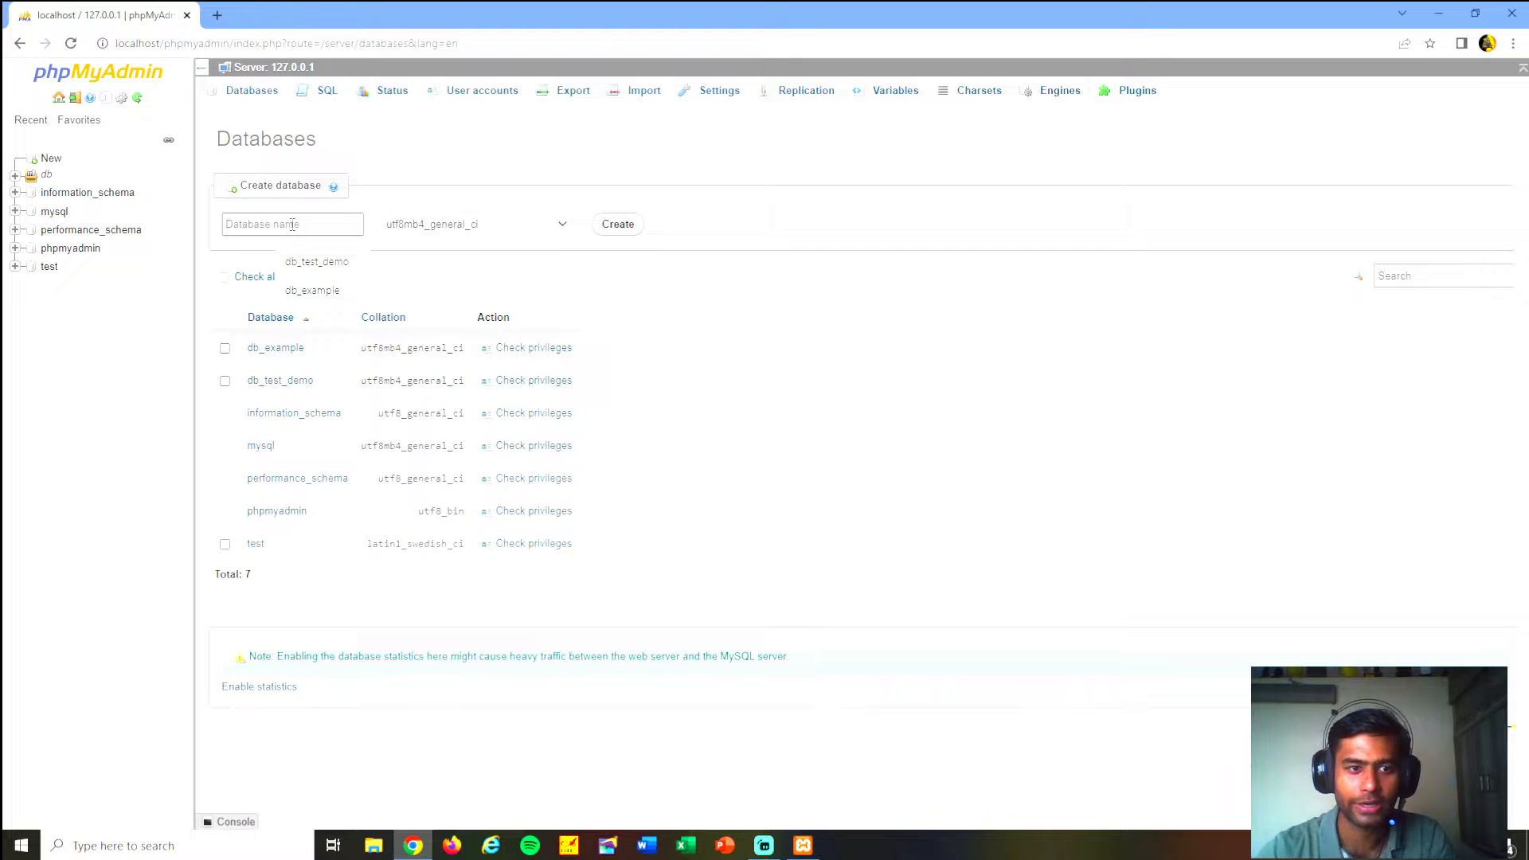
type("db")
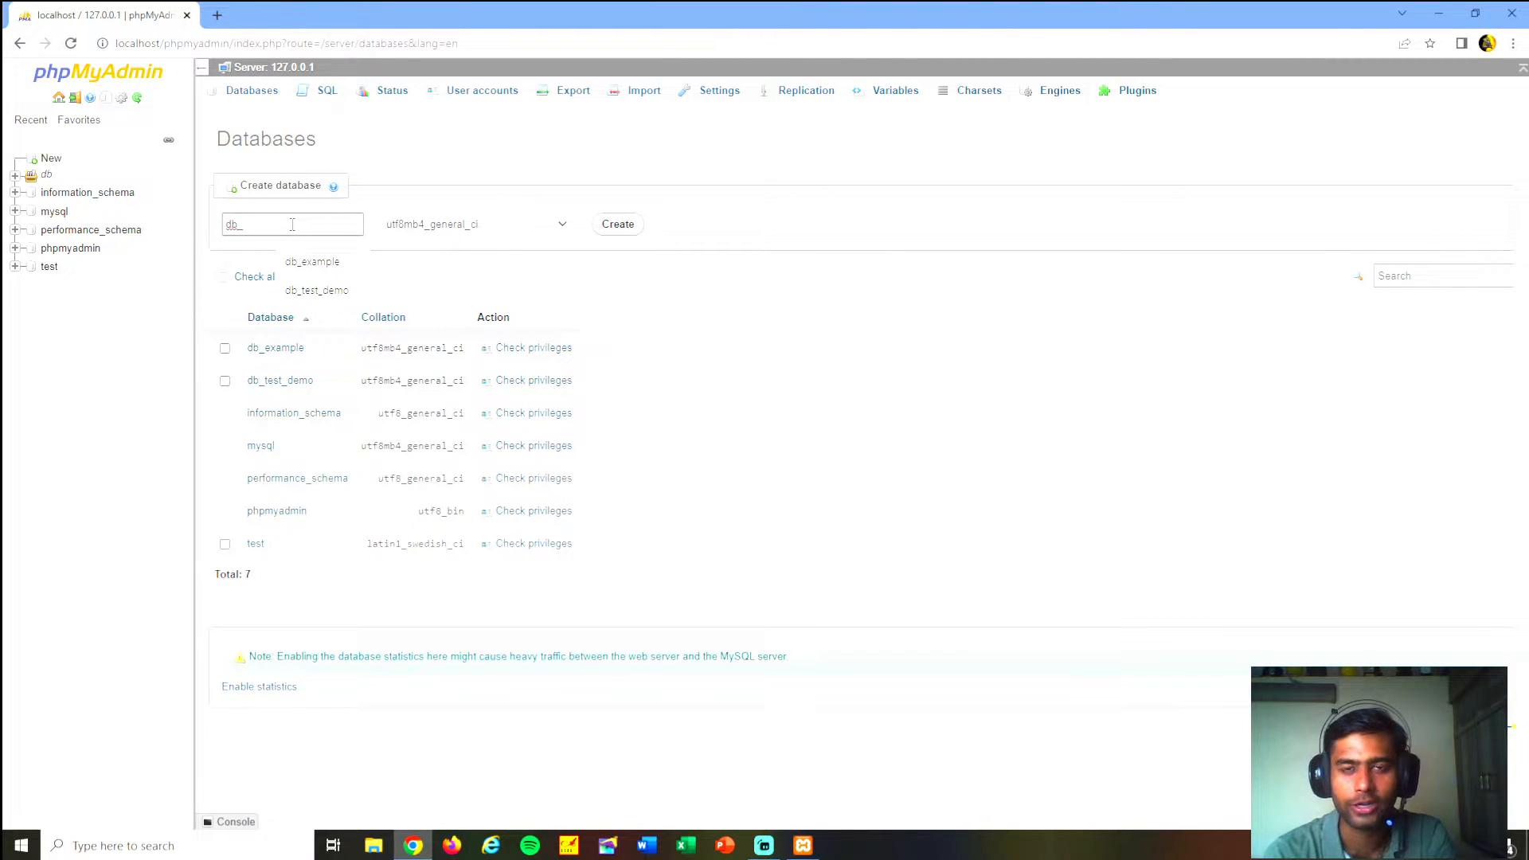
type("_")
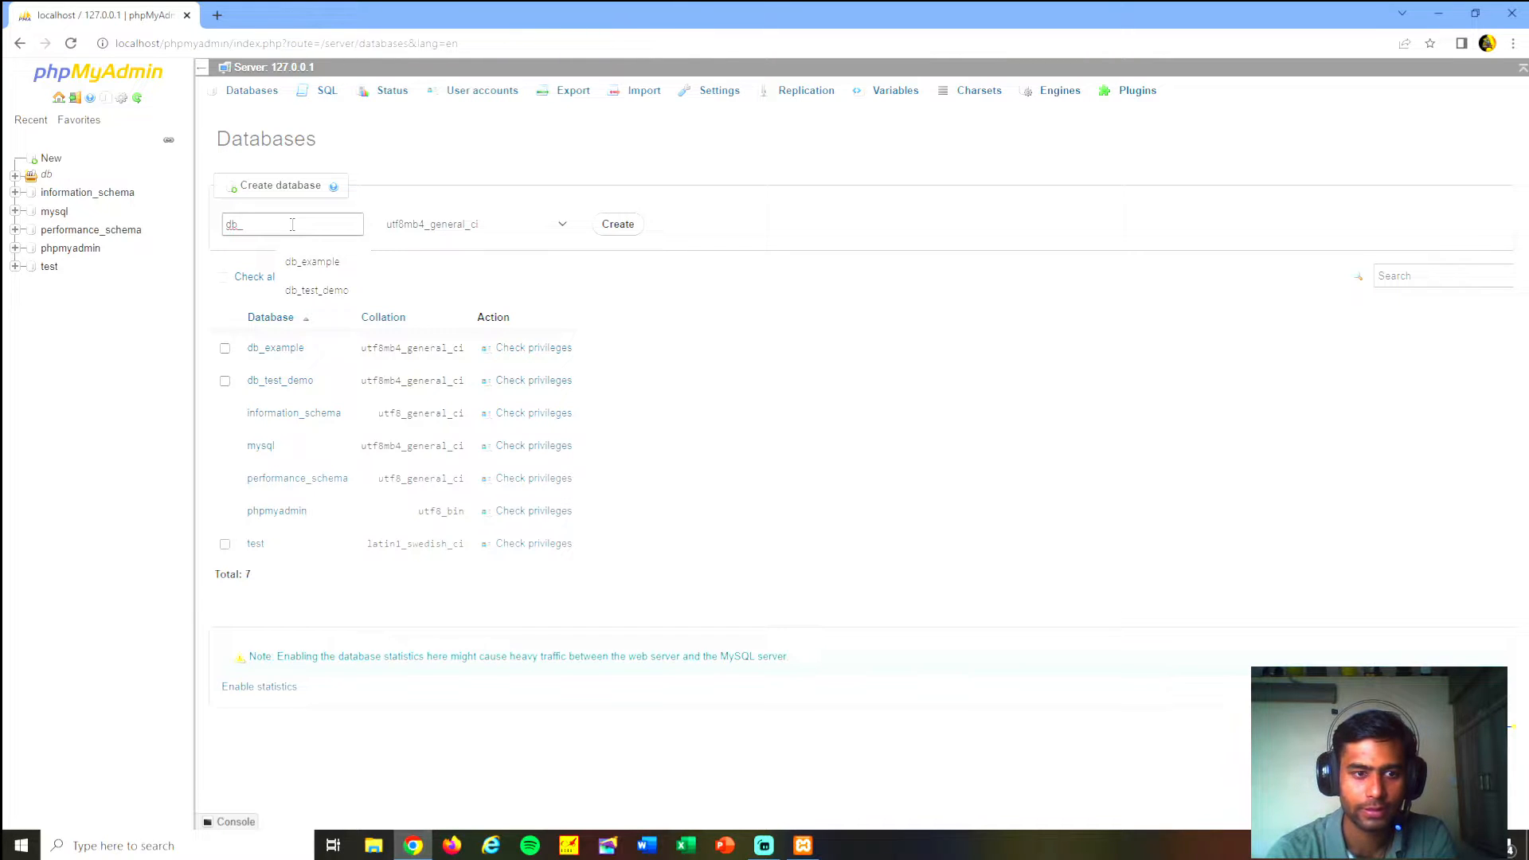
type("sample")
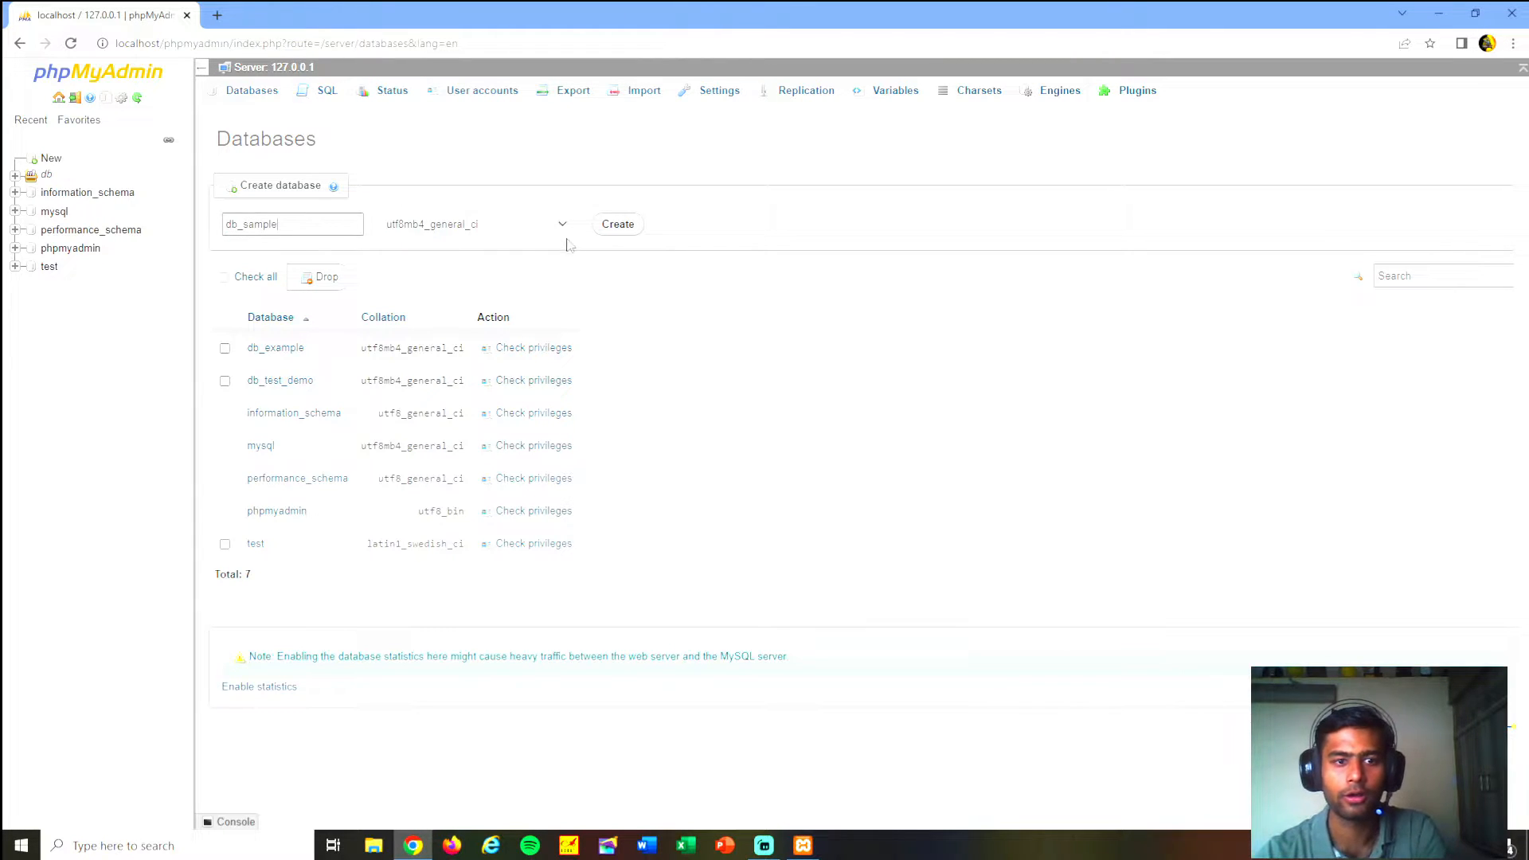
left_click(622, 227)
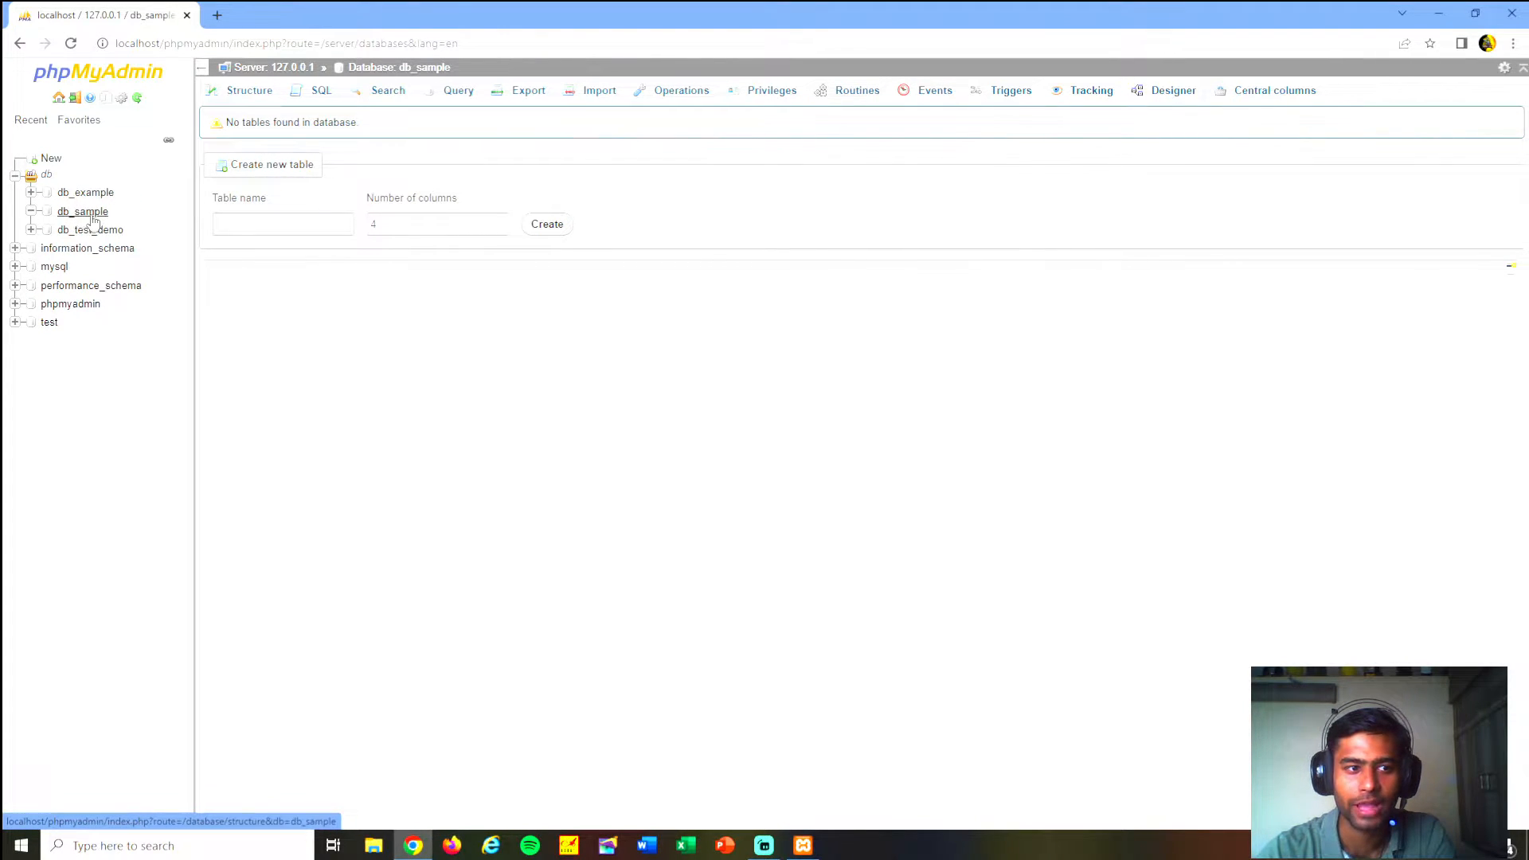
- Create a table named tbl_sample with 2 columns in the db_sample database
left_click(278, 230)
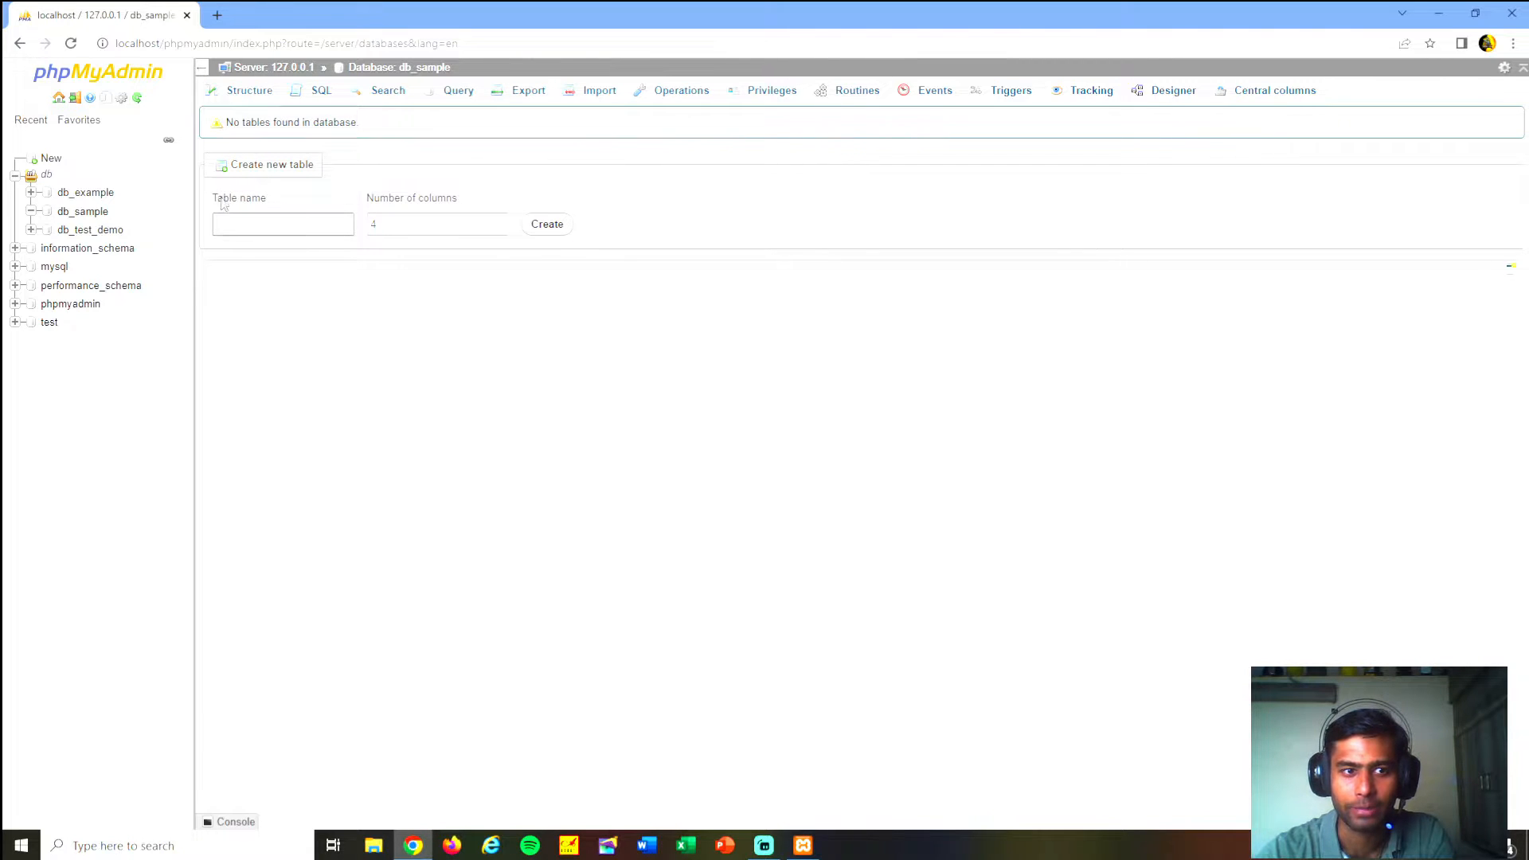
left_click(267, 222)
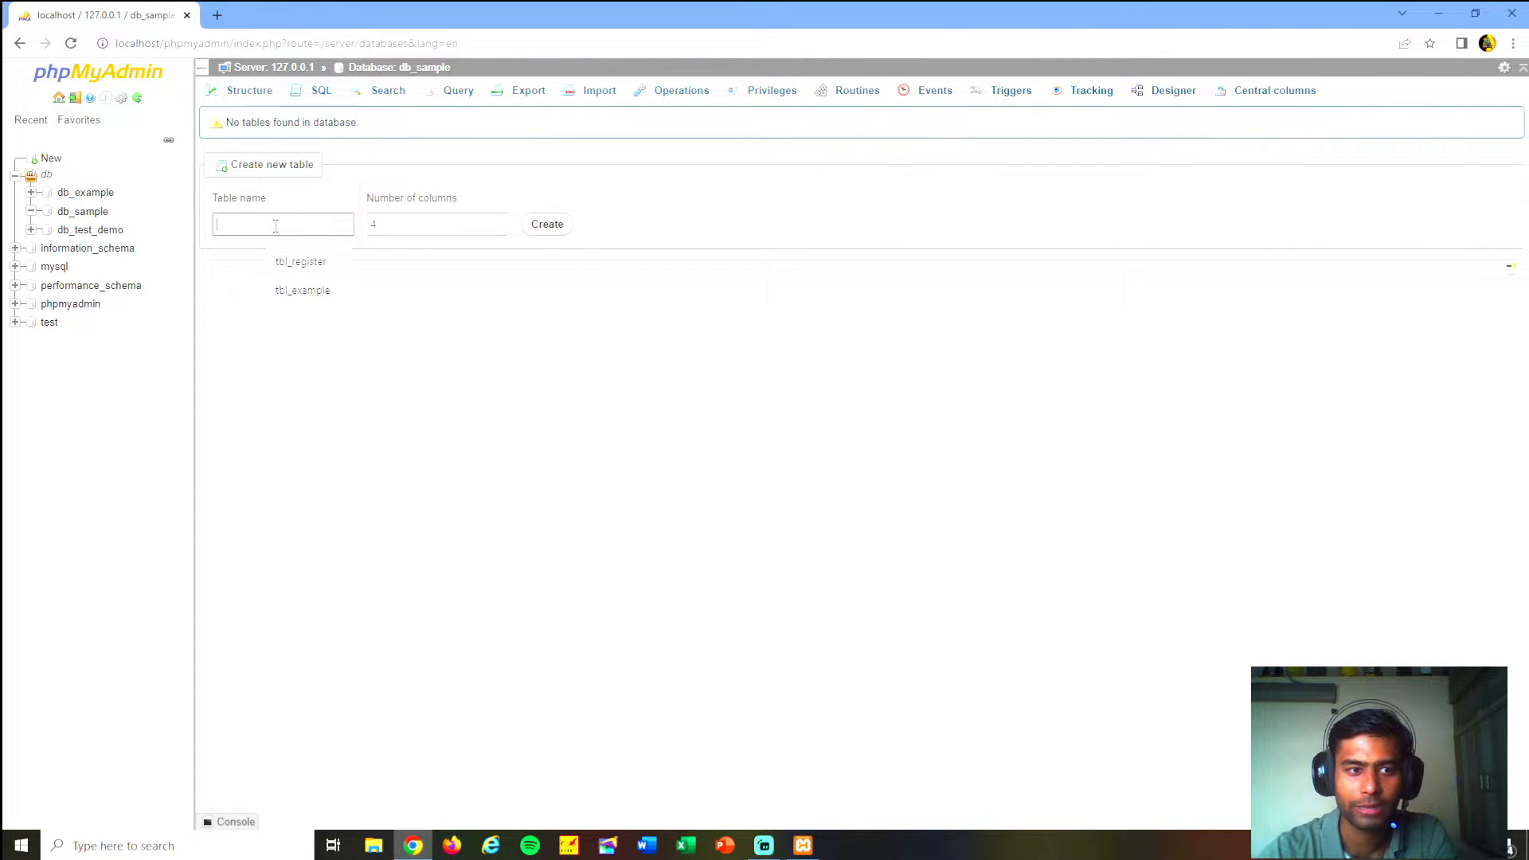
type("tb")
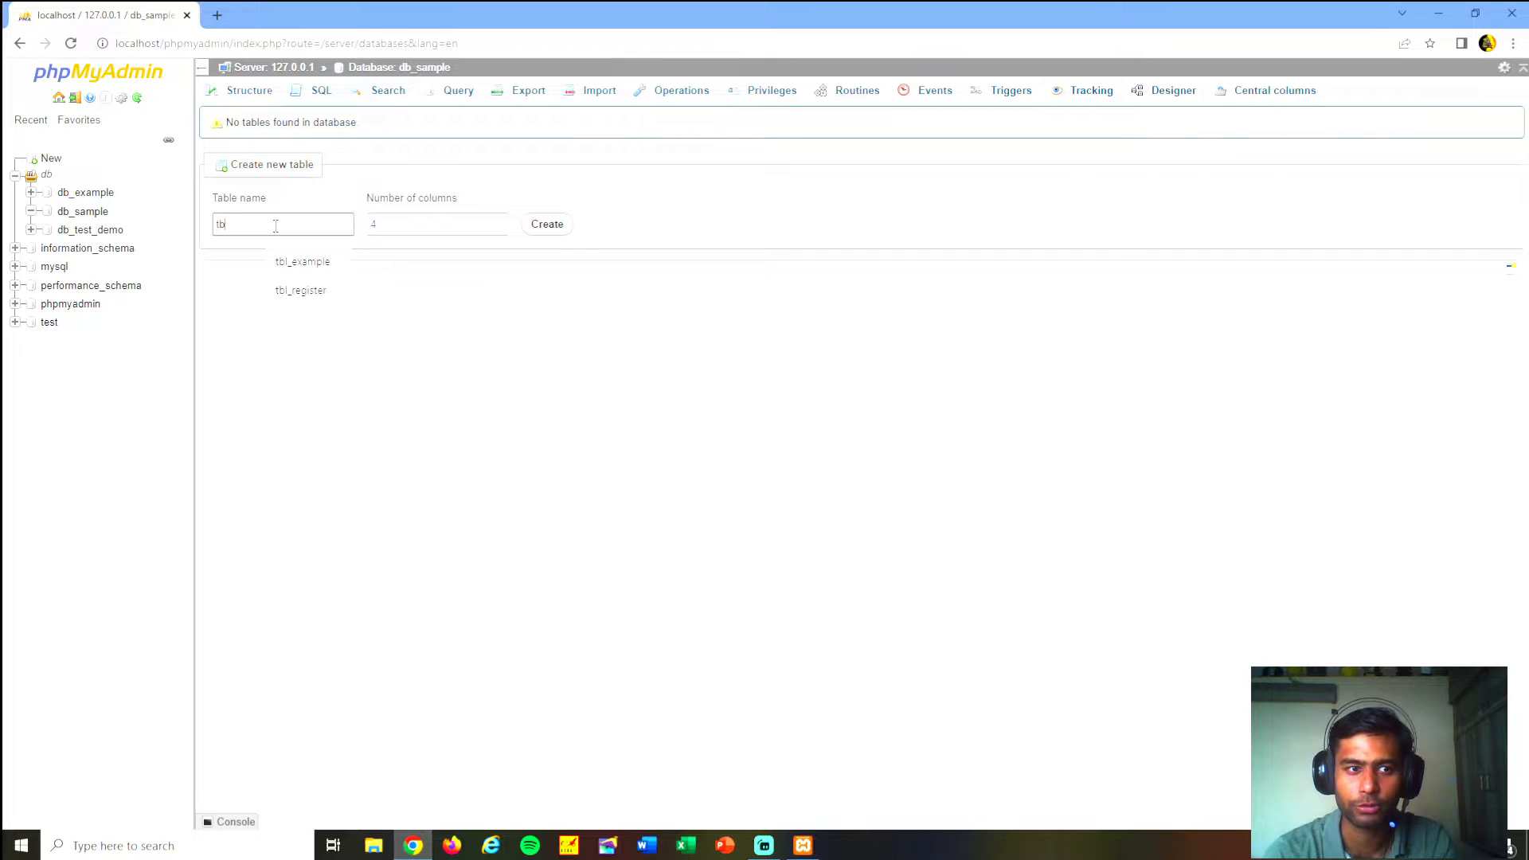
type("l_")
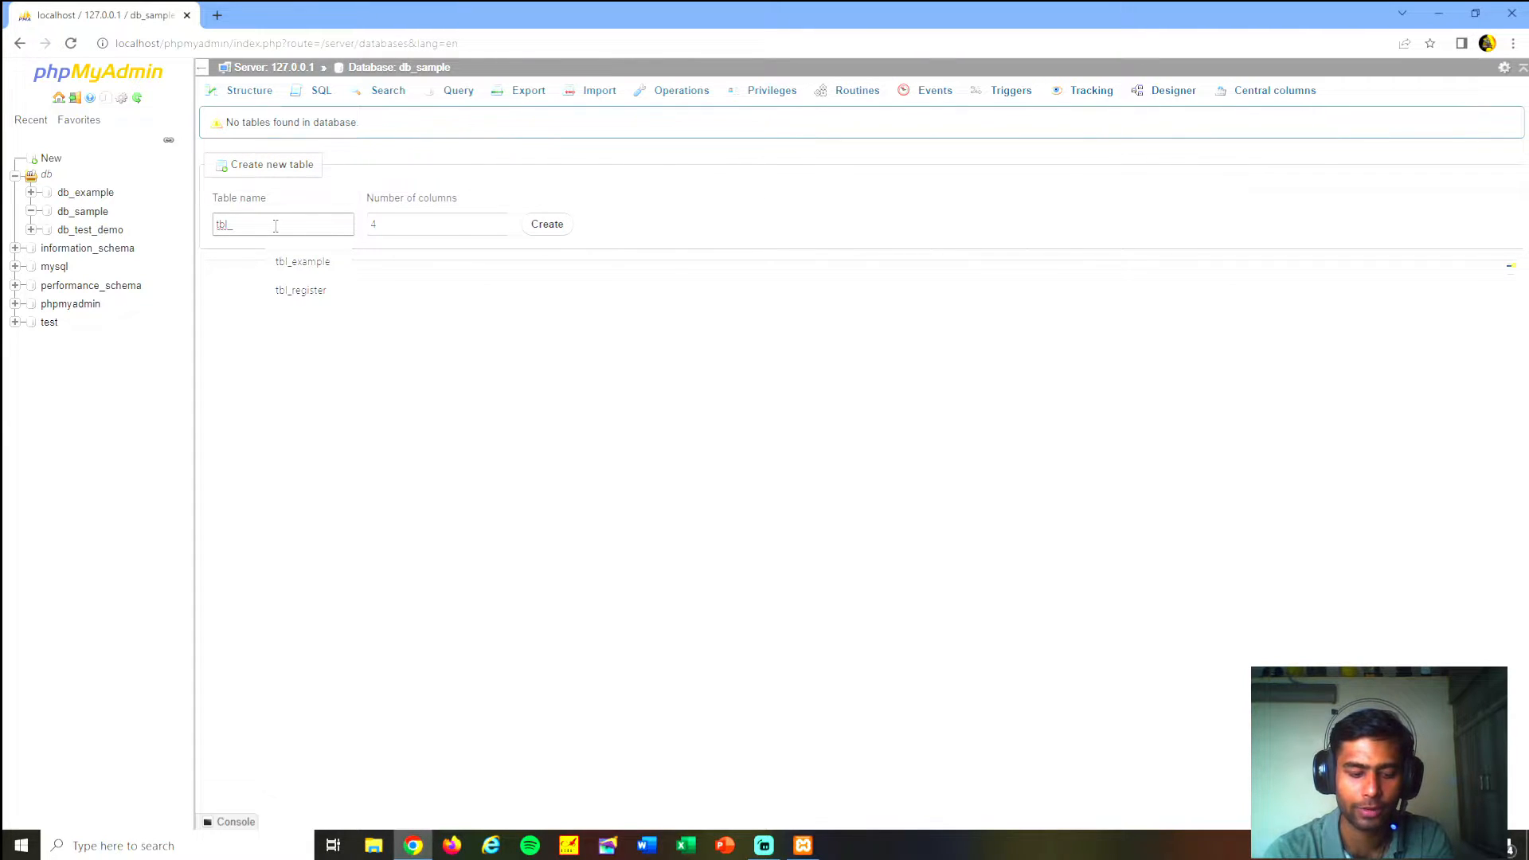
type("sam")
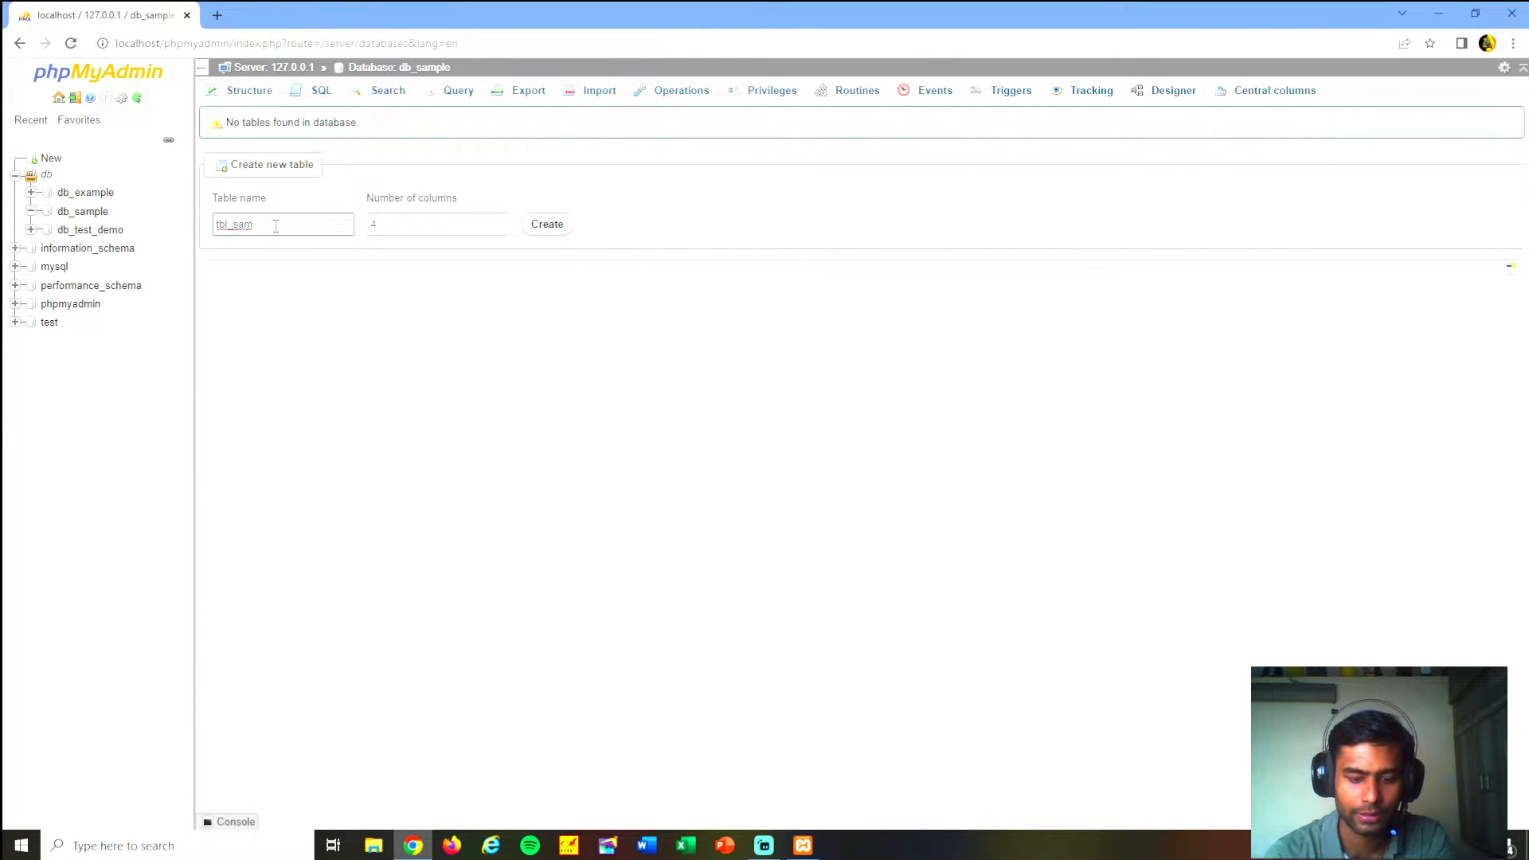
type("ple")
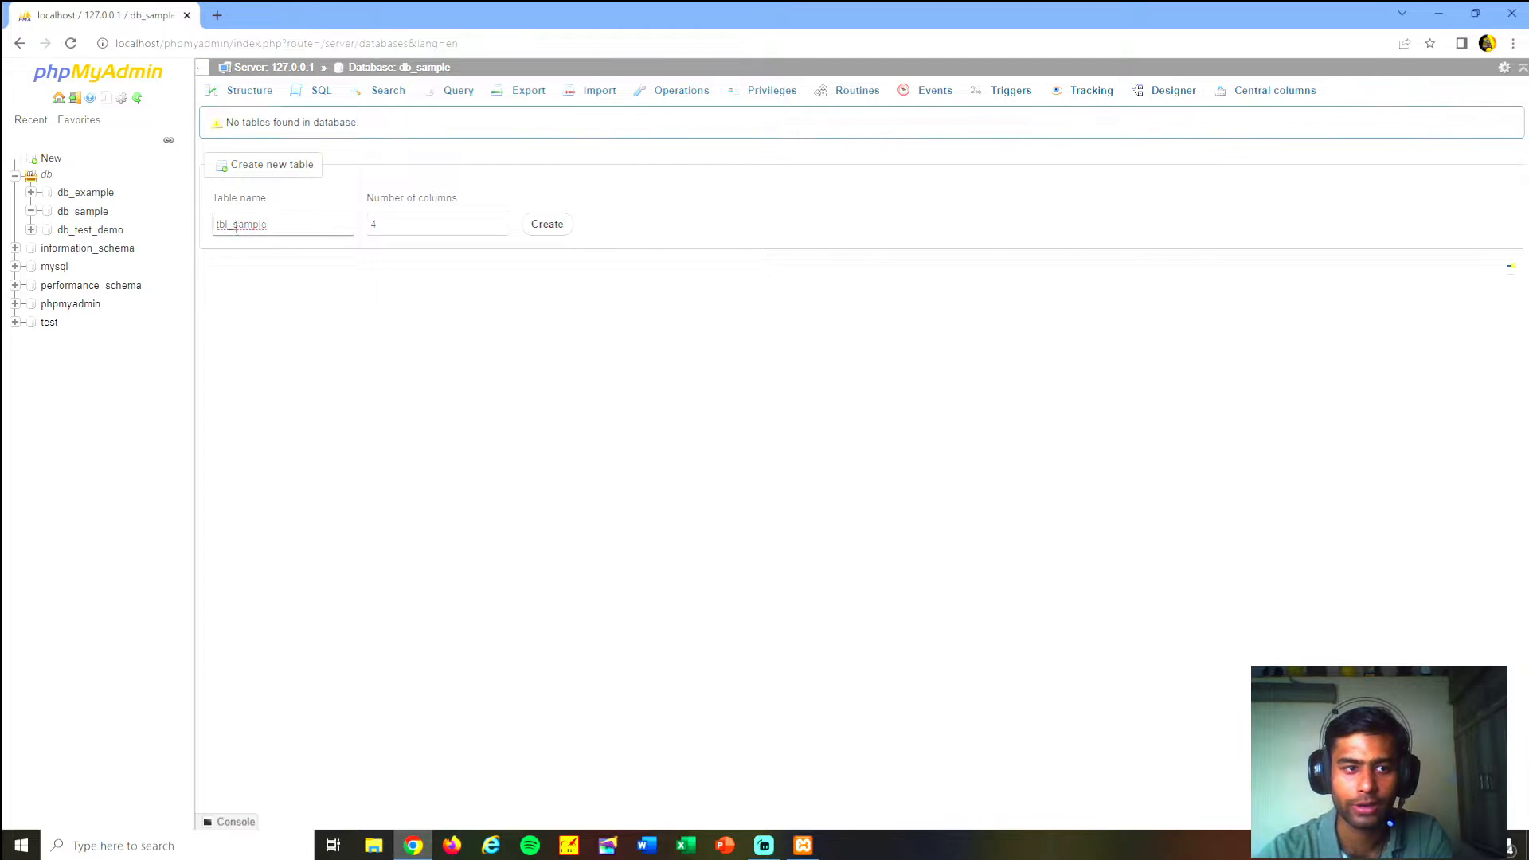
left_click_drag(232, 225, 285, 225)
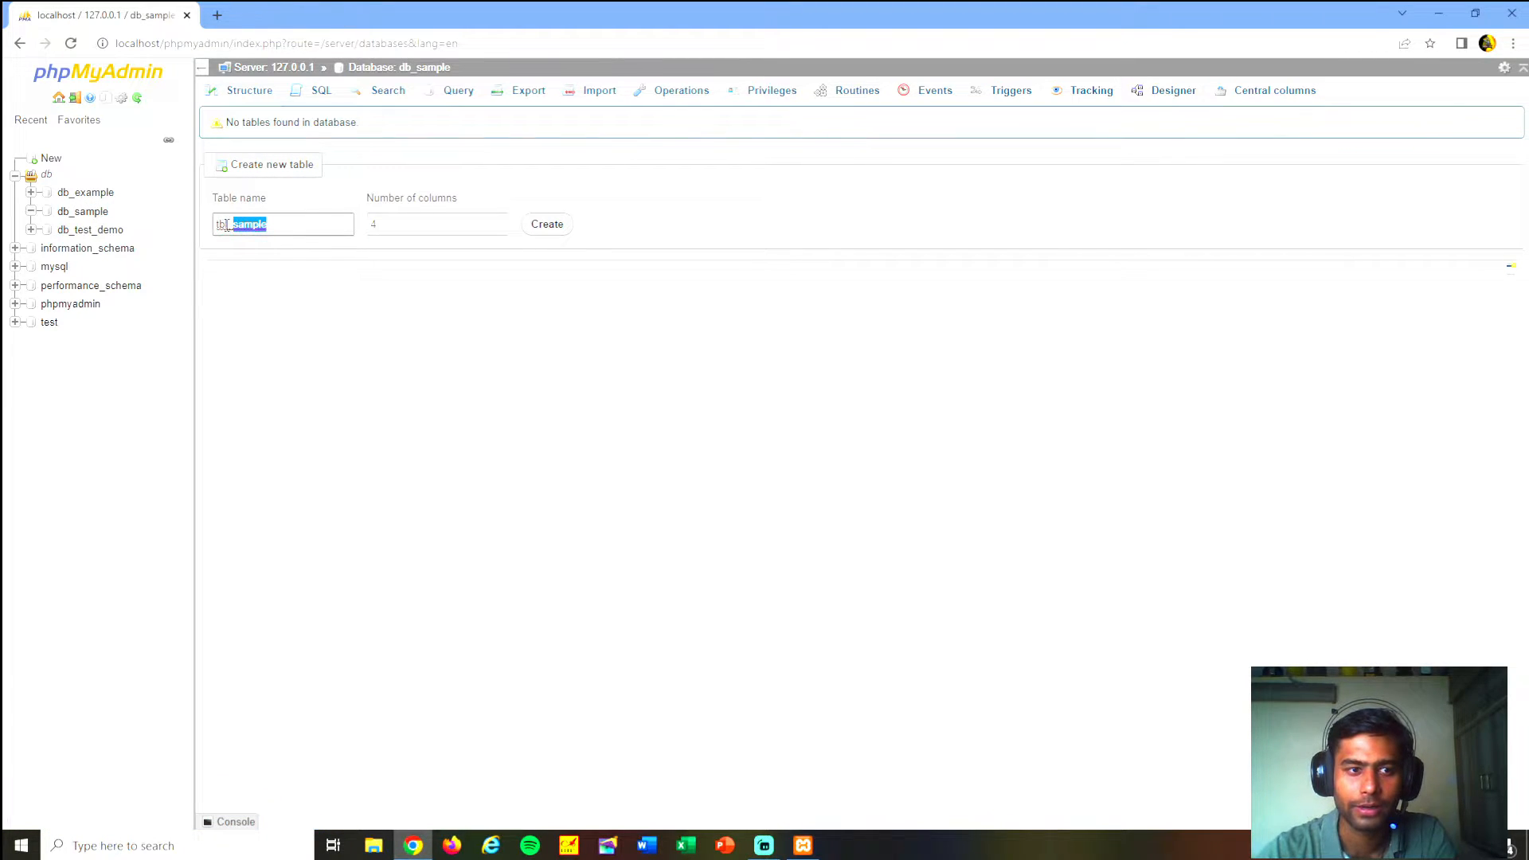
left_click_drag(226, 224, 175, 222)
left_click(278, 227)
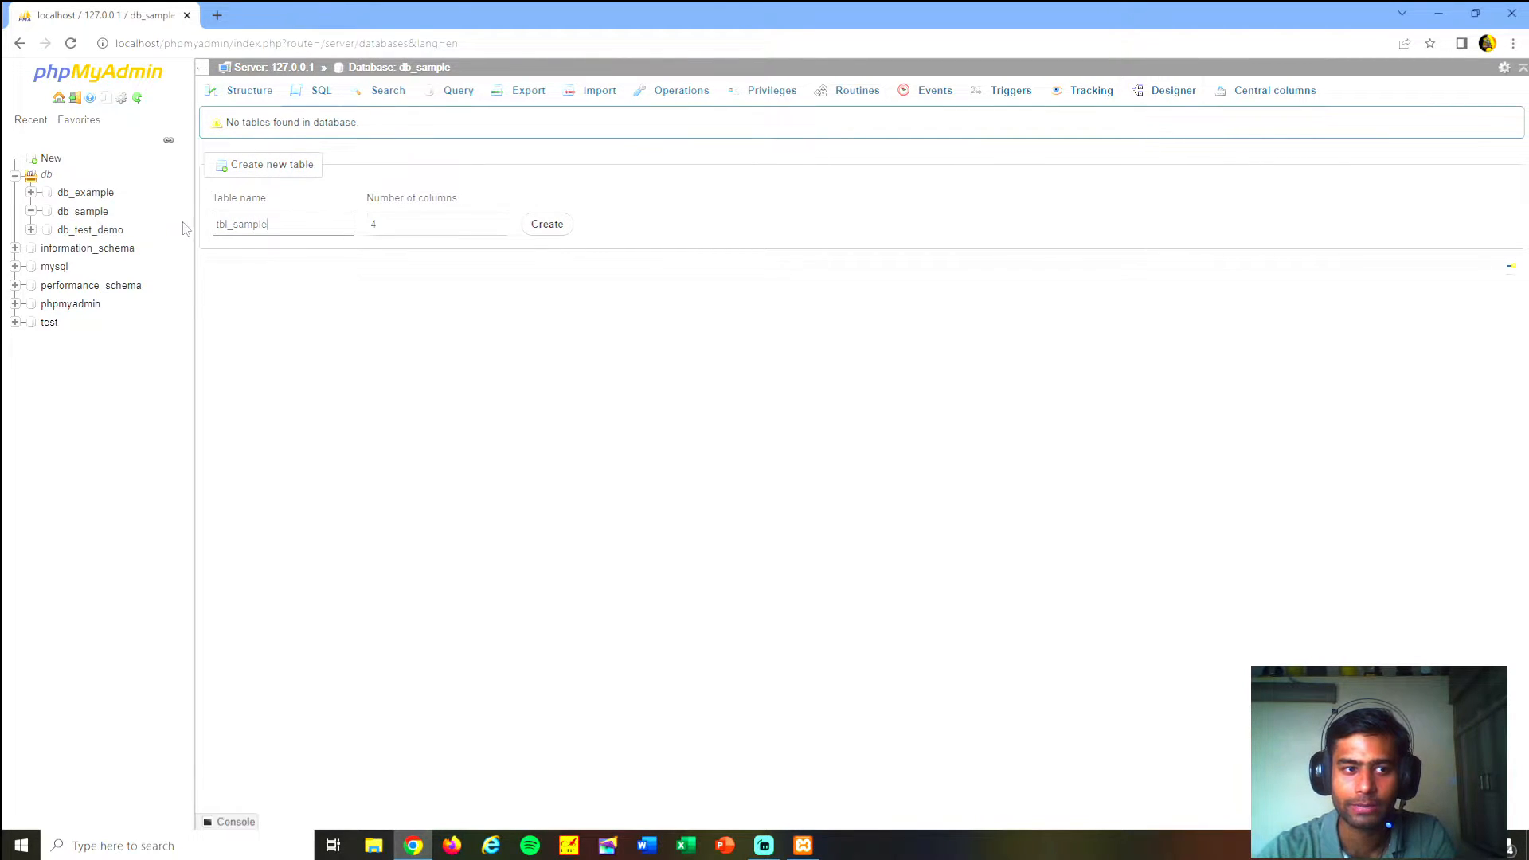
key("Tab")
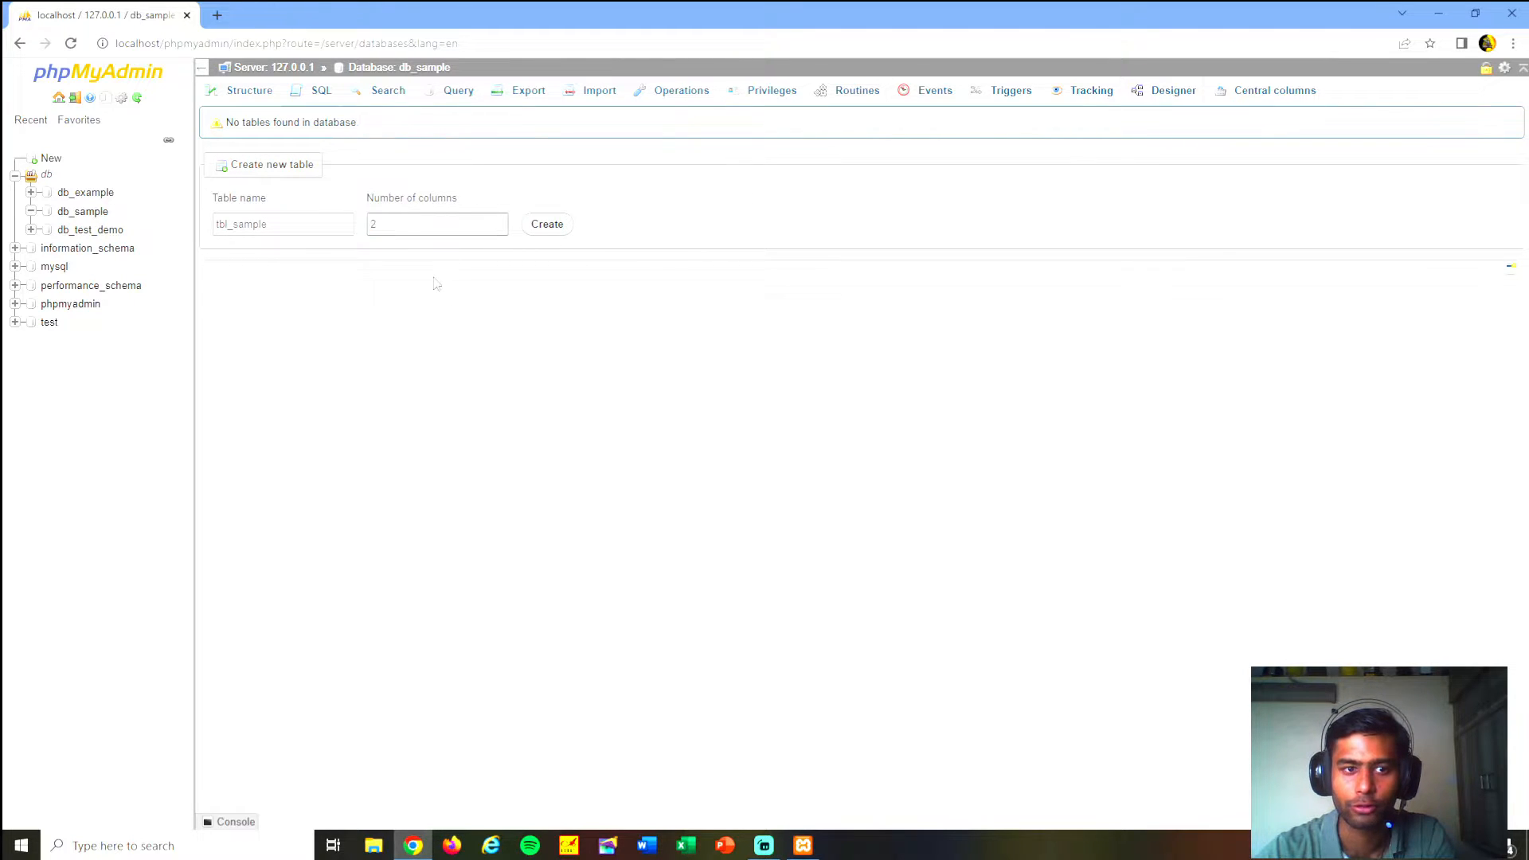
left_click(546, 224)
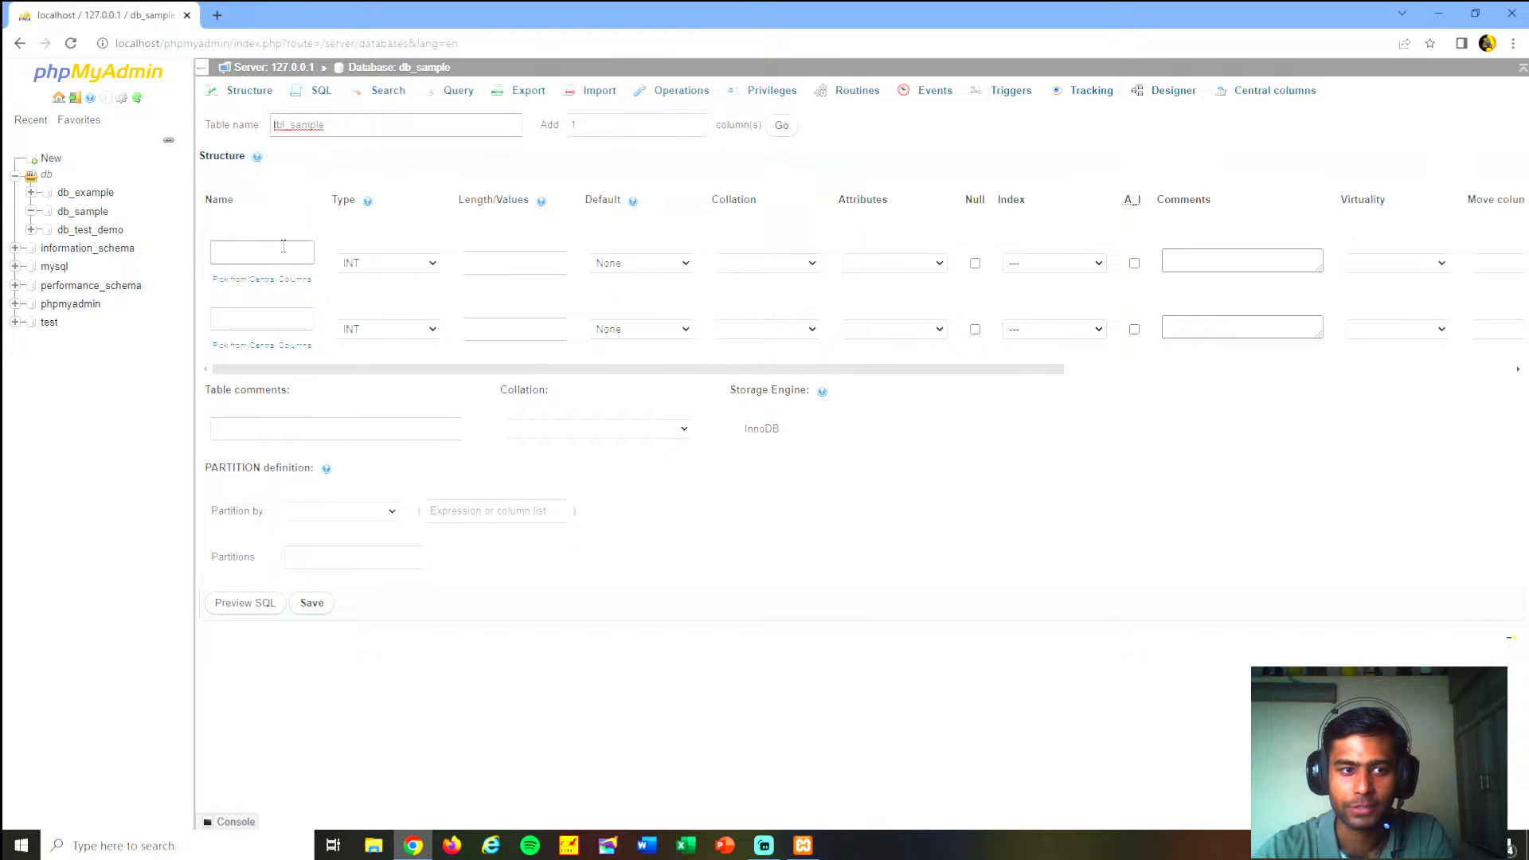
- Name the first column of tbl_sample id and make it an auto-incrementing primary key
left_click(247, 247)
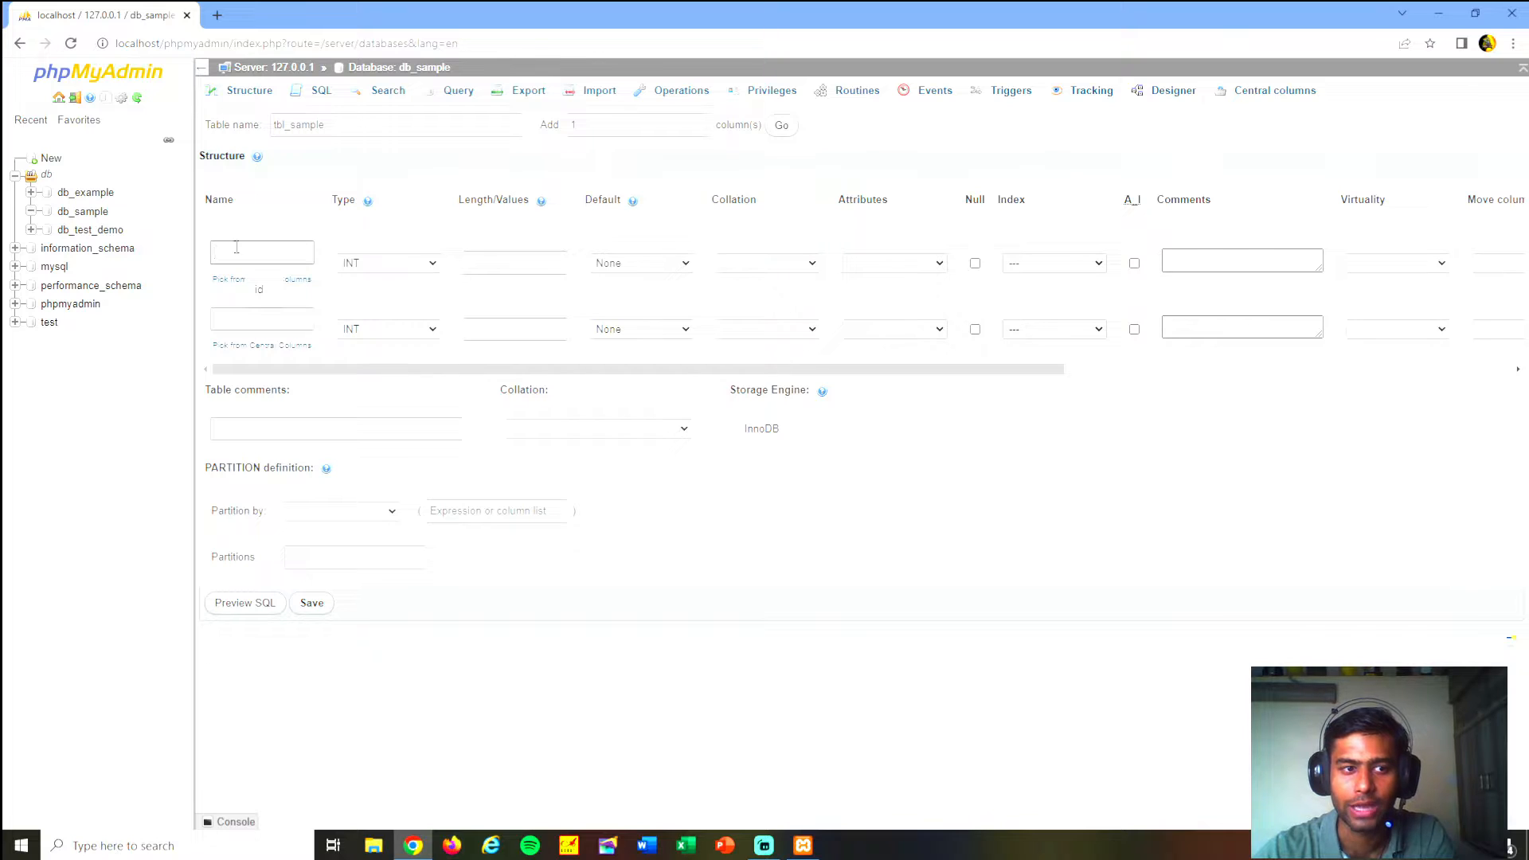
left_click(236, 315)
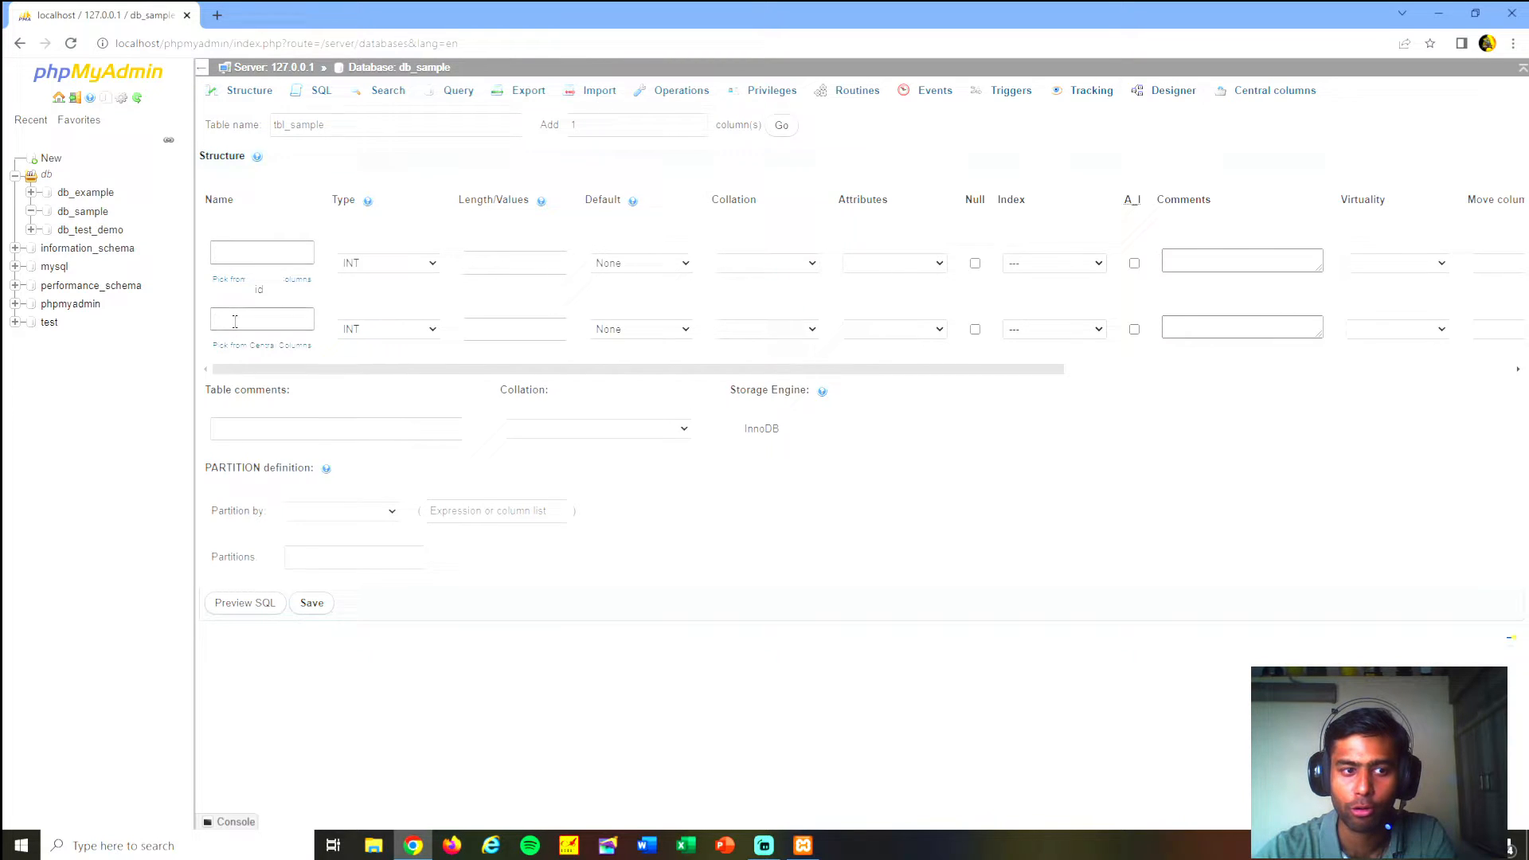
left_click(239, 255)
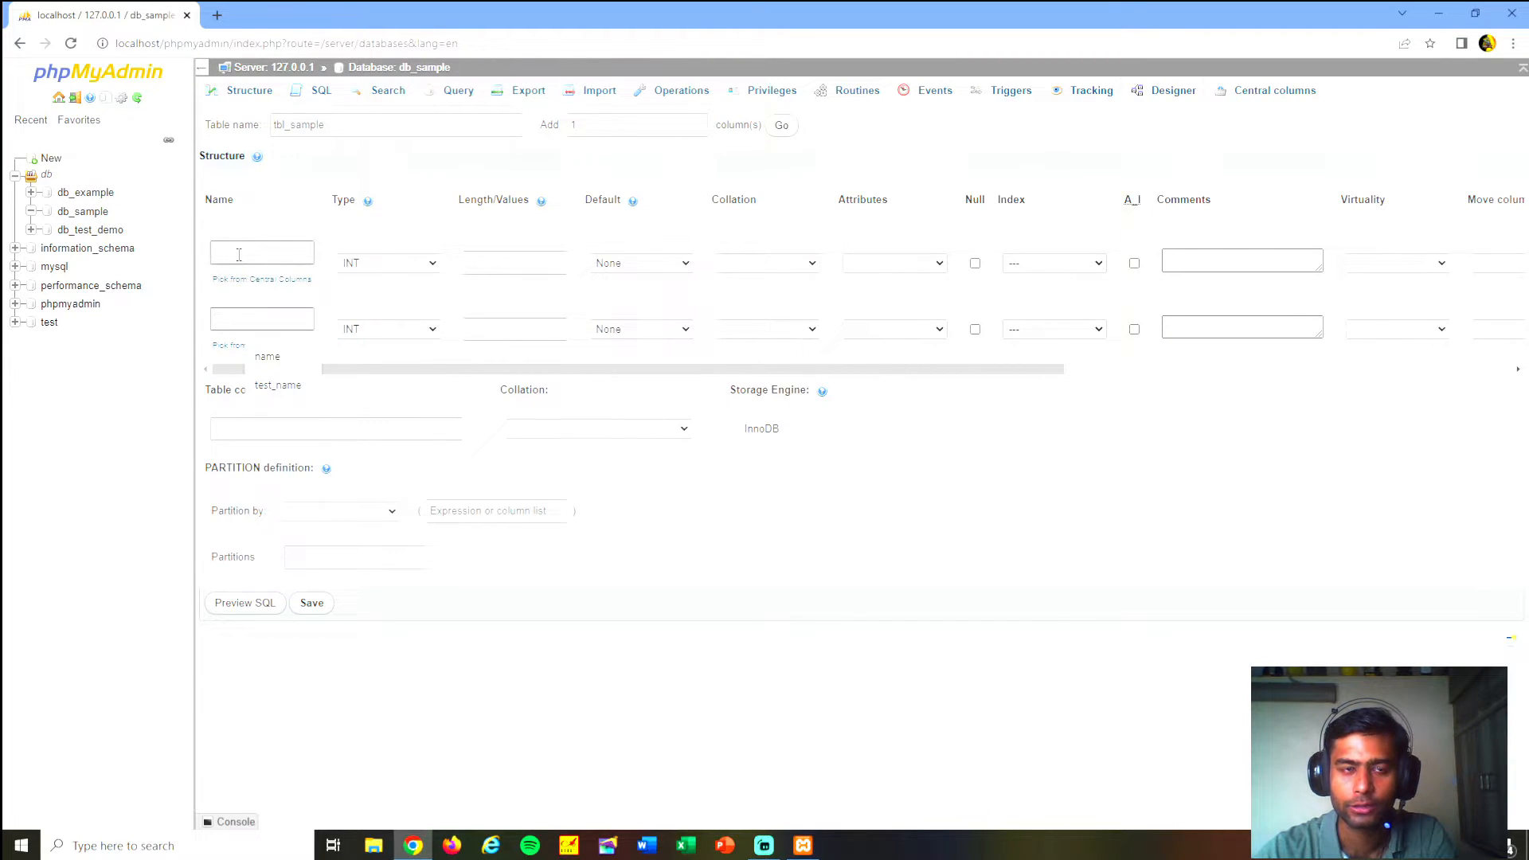
left_click(232, 321)
left_click(241, 255)
left_click(233, 320)
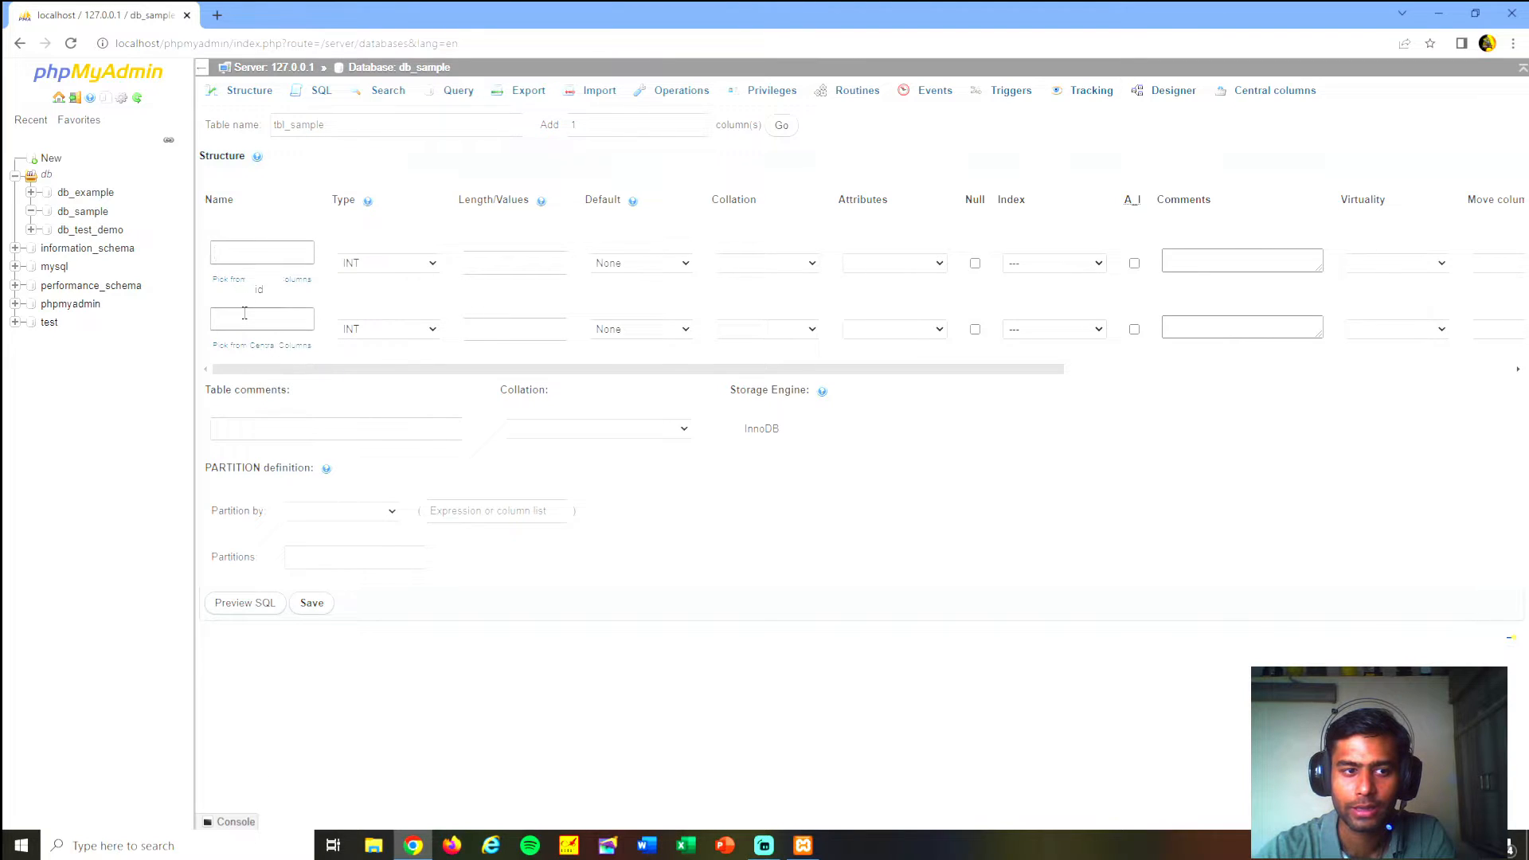
left_click(244, 255)
left_click(236, 252)
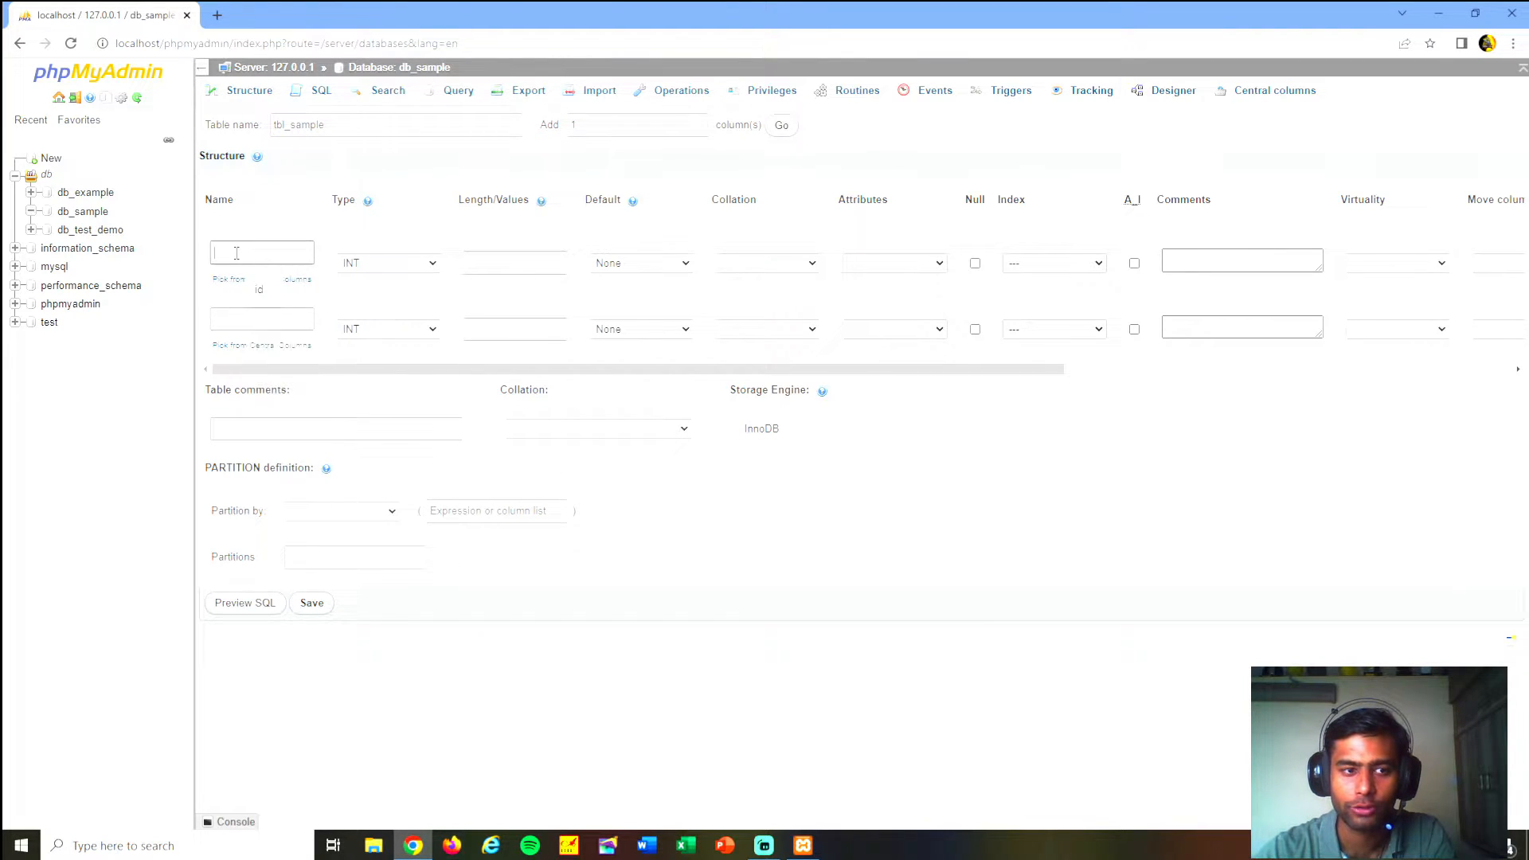
left_click(260, 292)
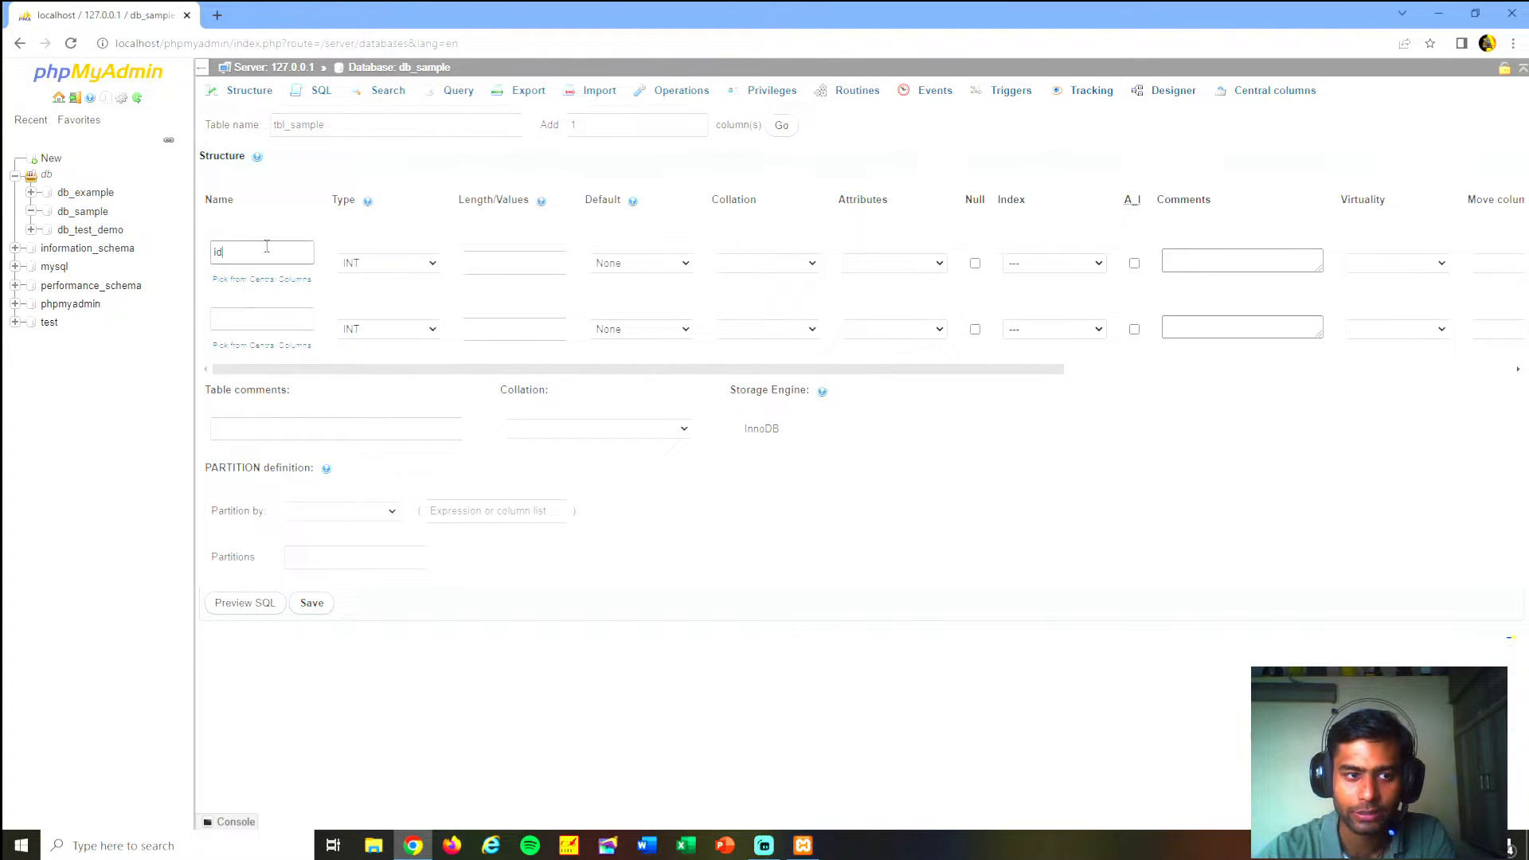
left_click_drag(266, 248, 65, 239)
type("Id")
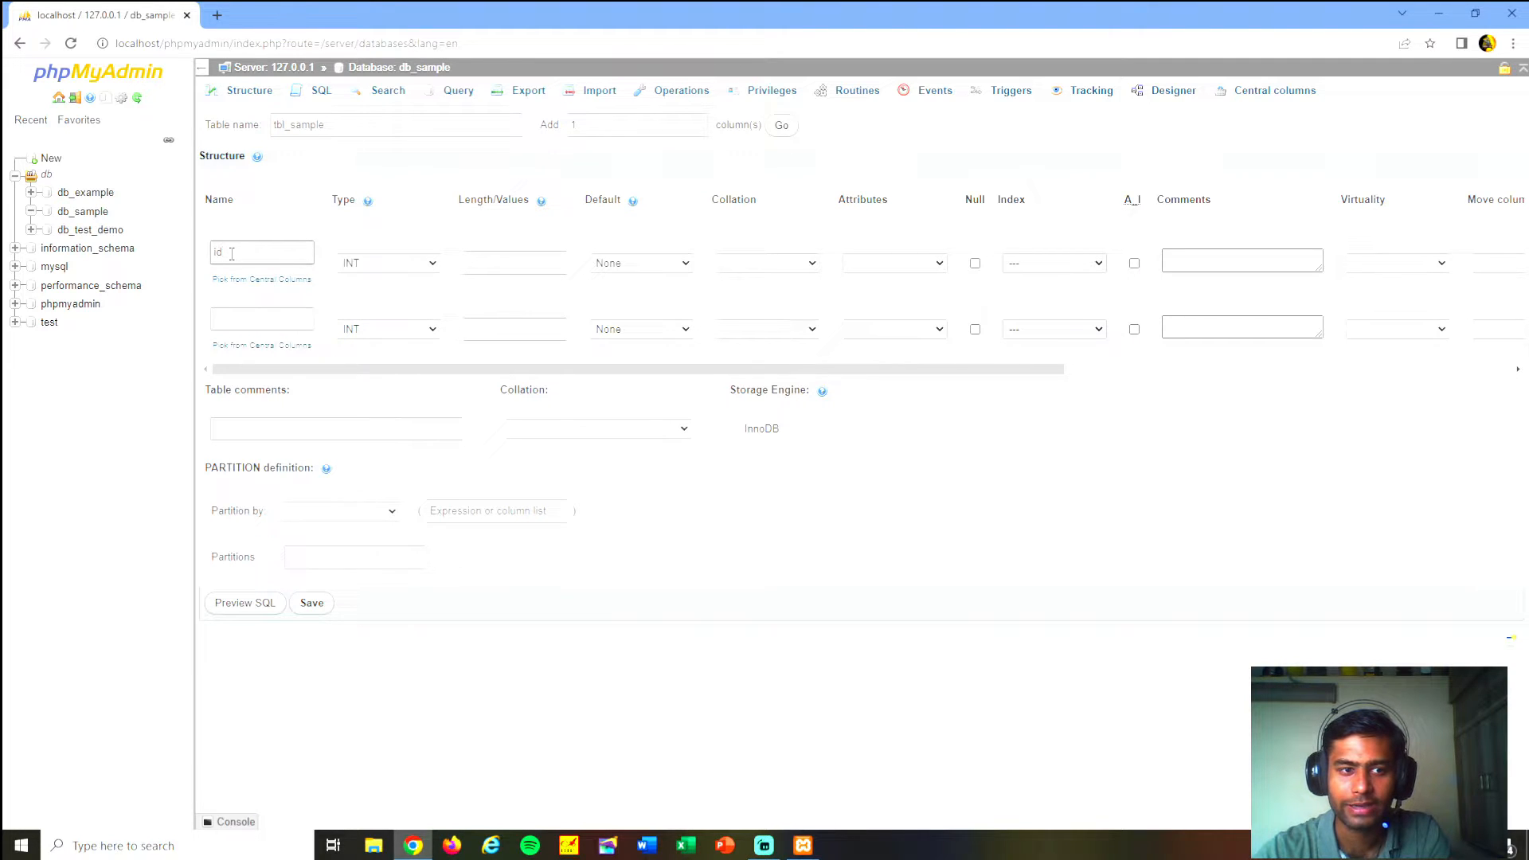
left_click_drag(232, 253, 108, 253)
left_click(400, 290)
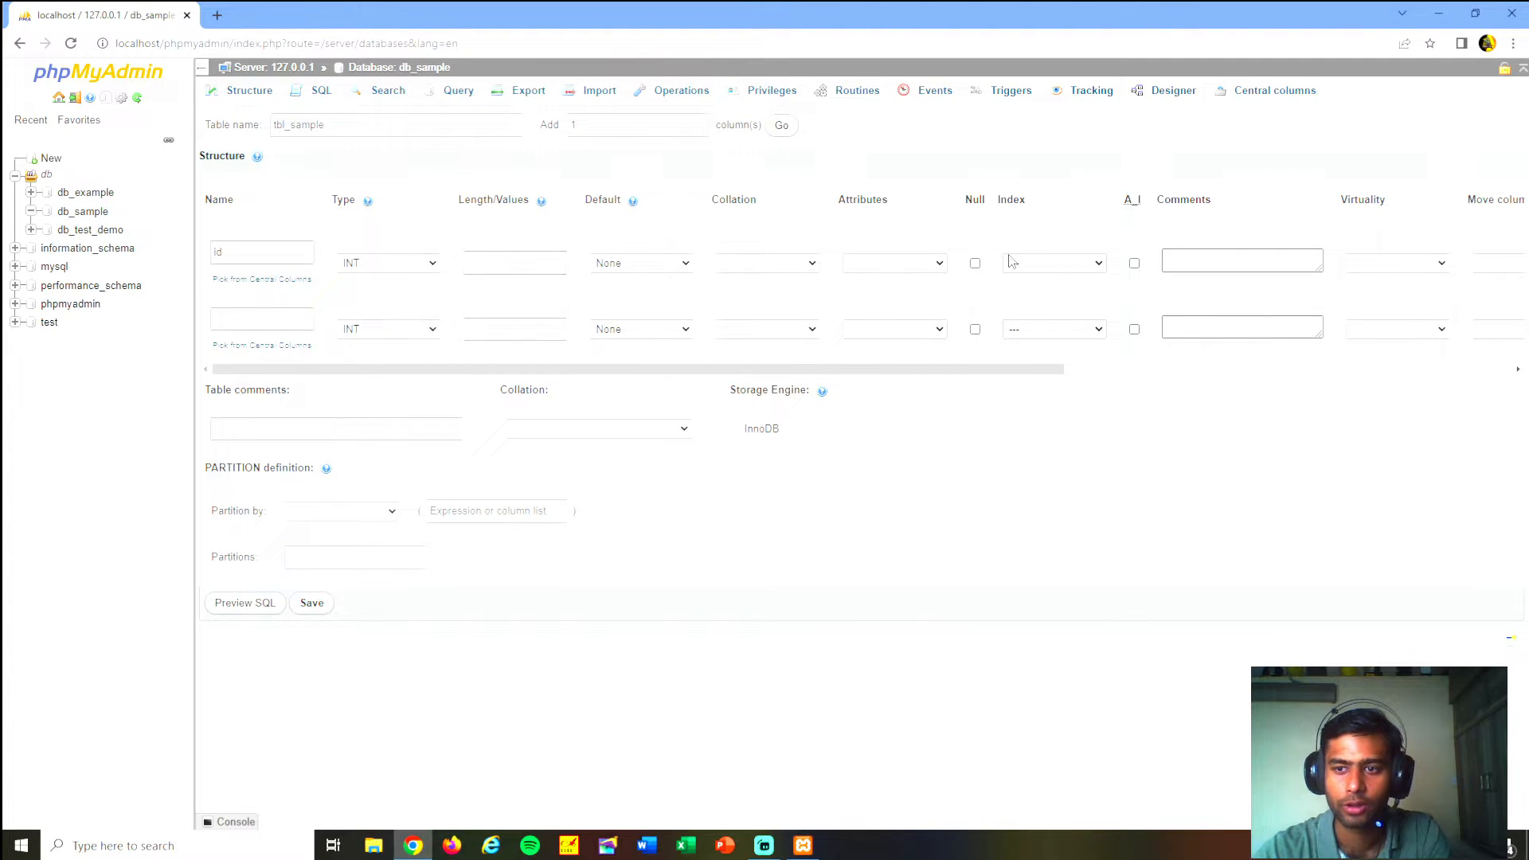
left_click(1134, 263)
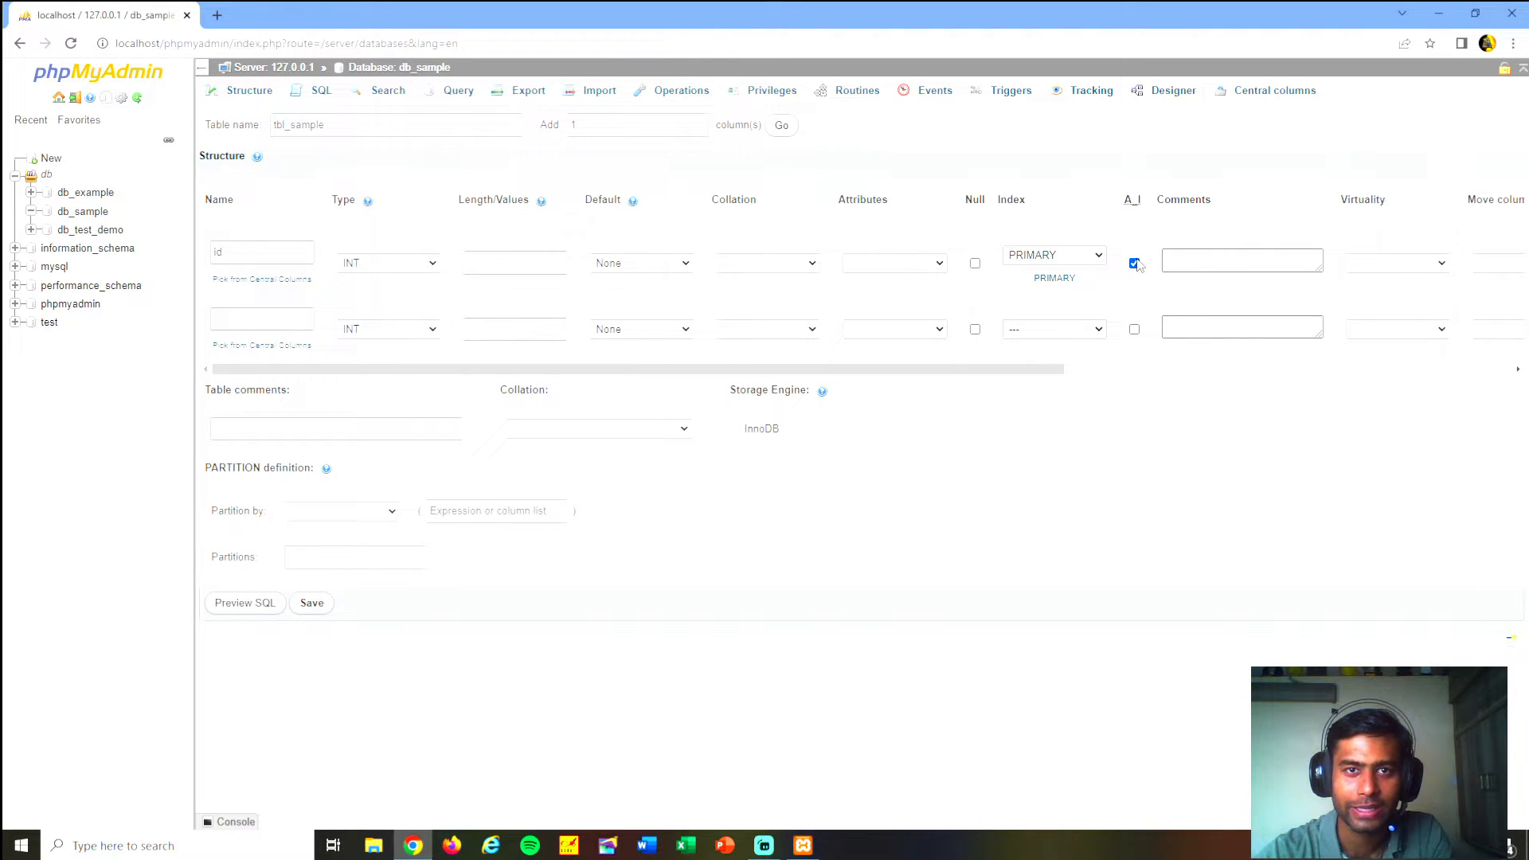
- Name the second column name and set its type to VARCHAR
left_click(237, 325)
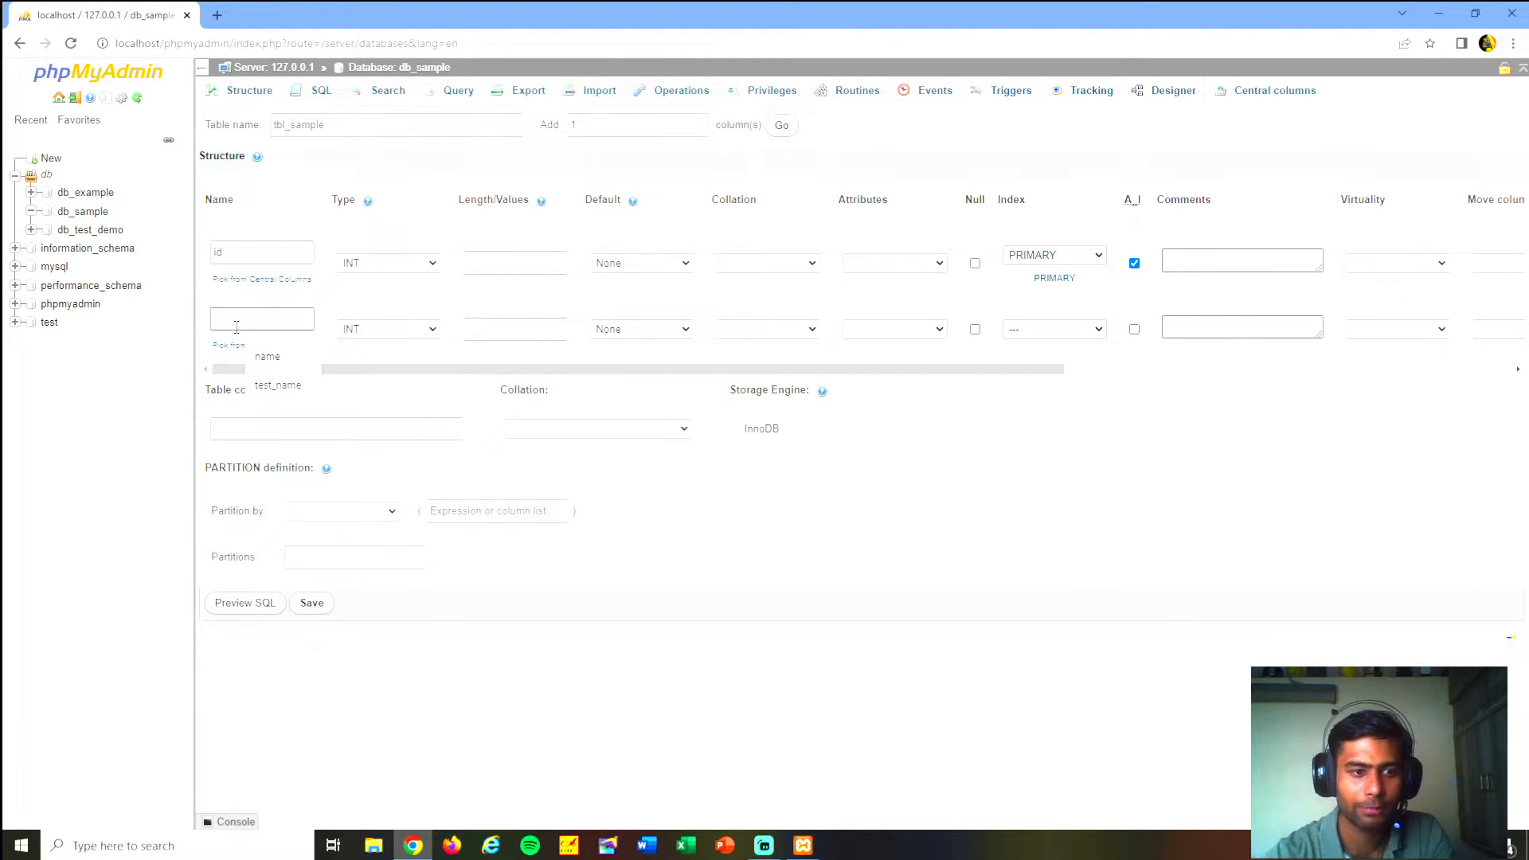
type("name")
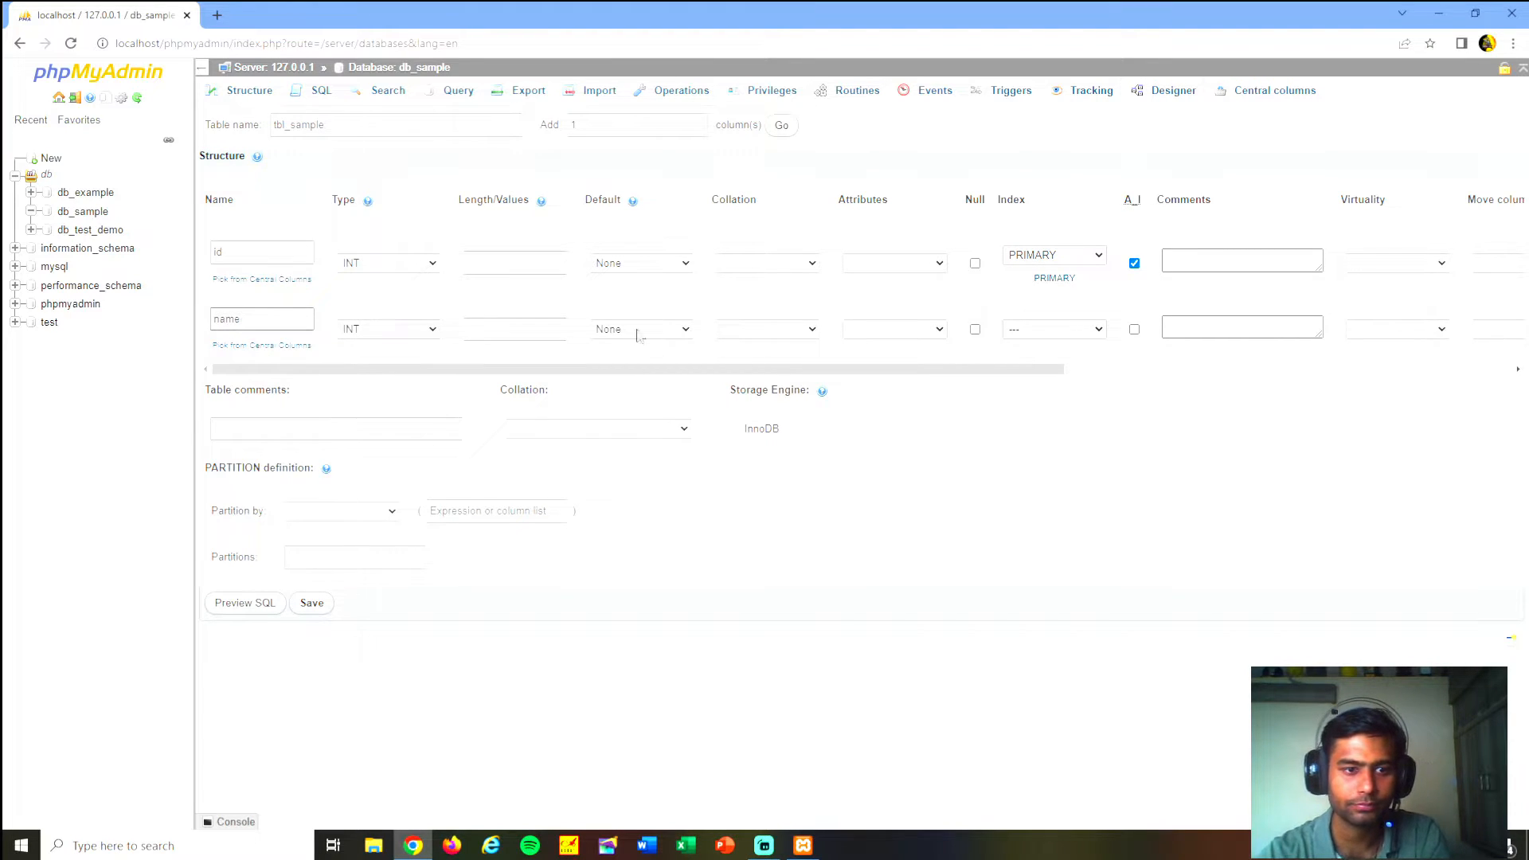
left_click(382, 329)
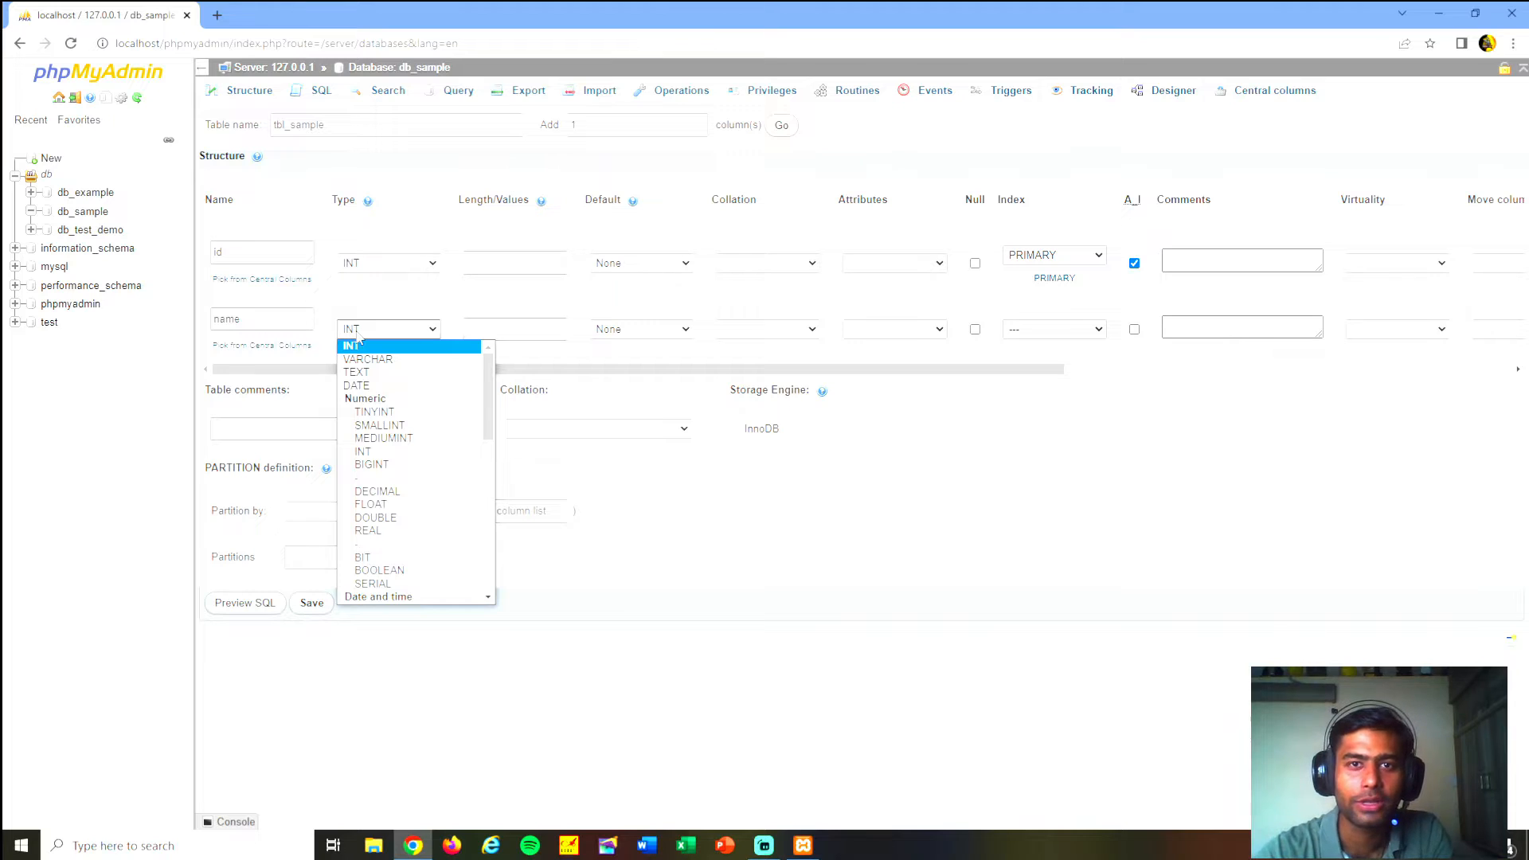
left_click(357, 334)
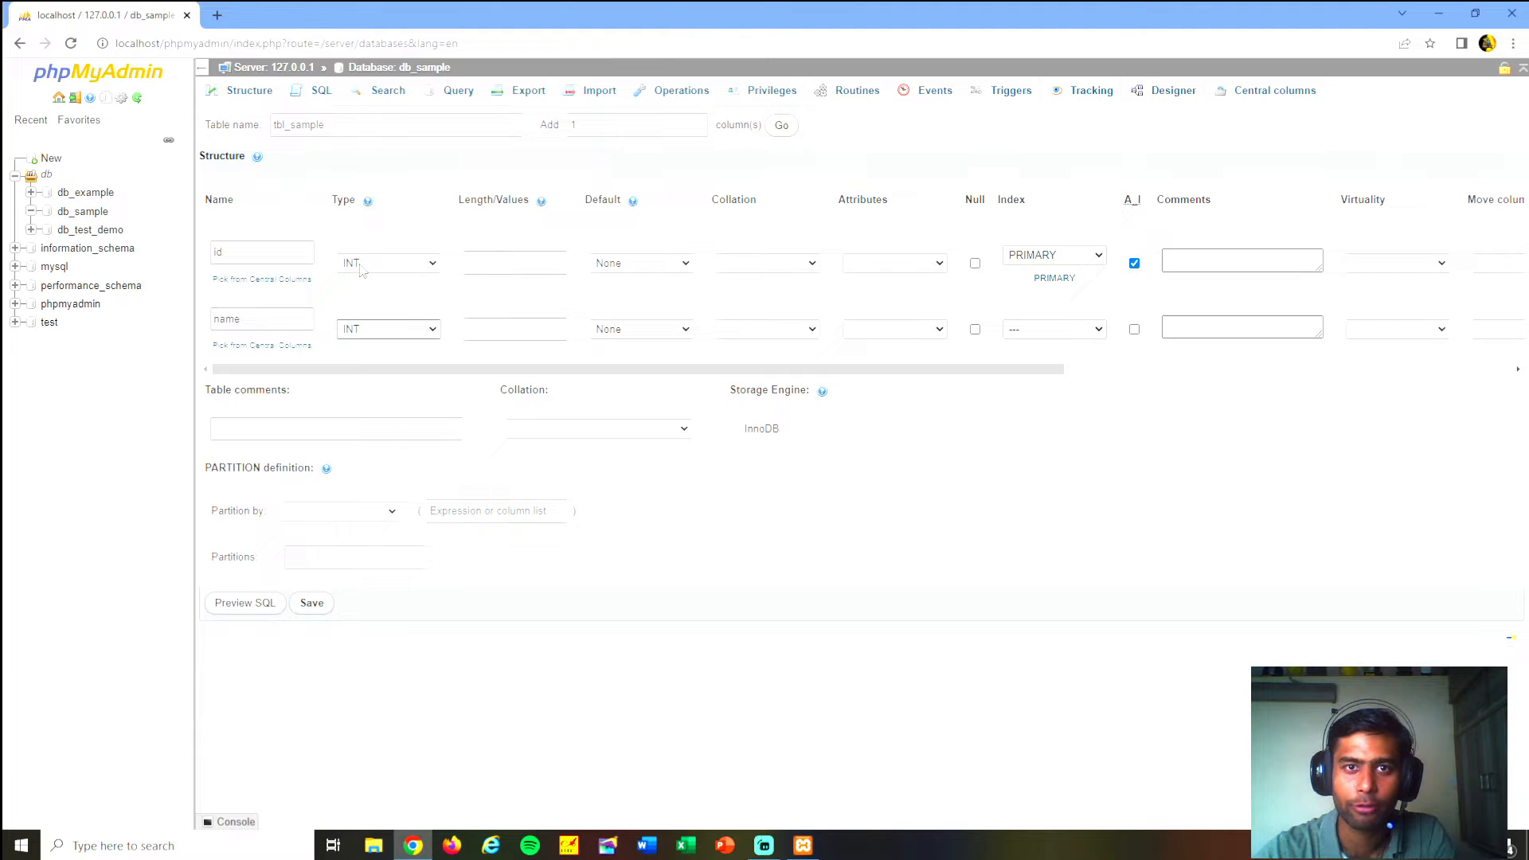
left_click_drag(255, 321, 177, 316)
left_click(242, 320)
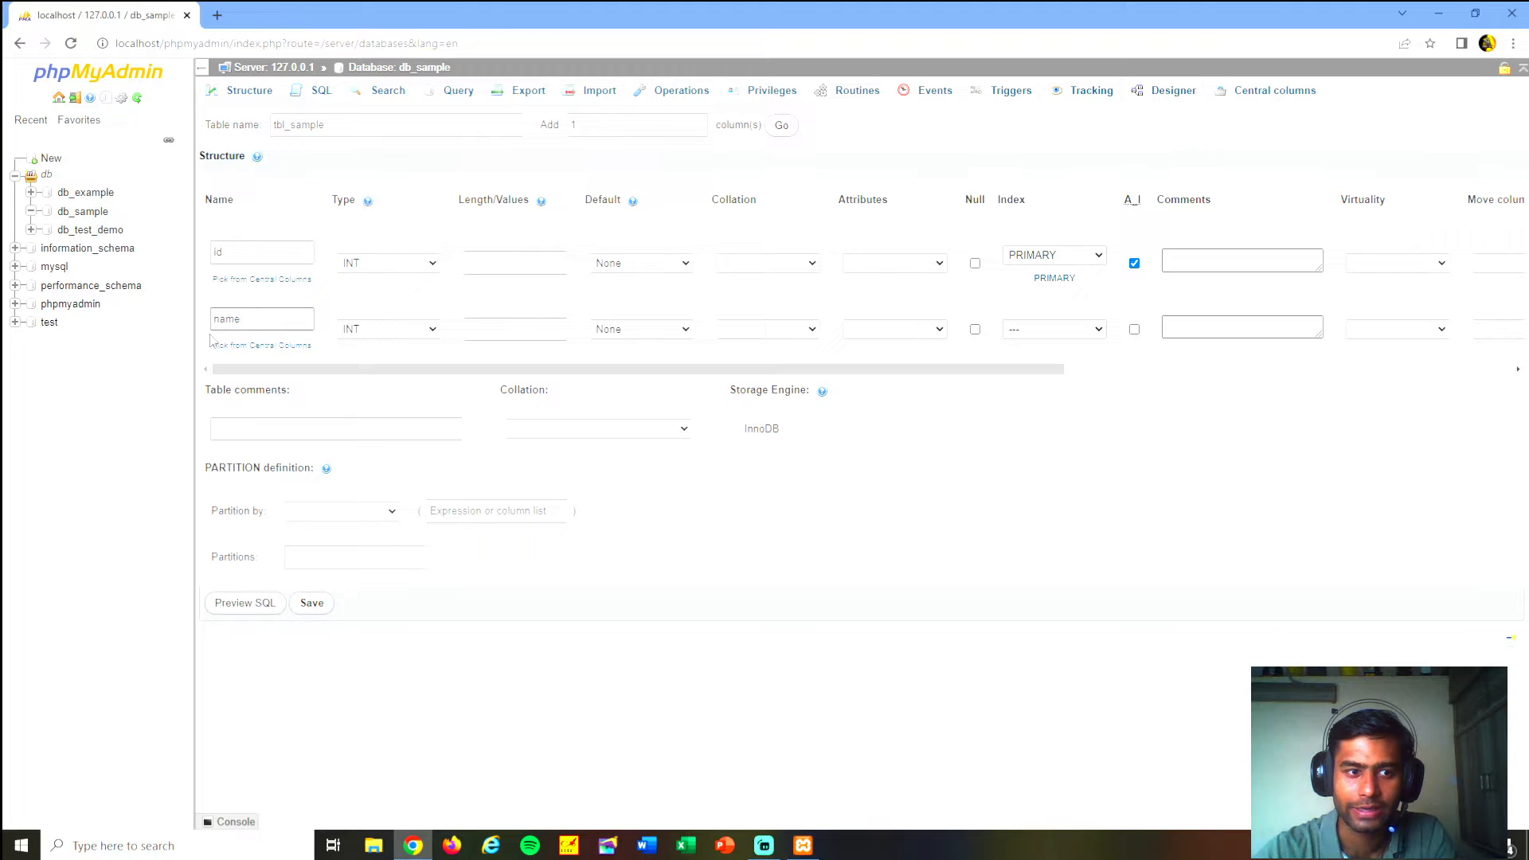
left_click(388, 329)
left_click(390, 360)
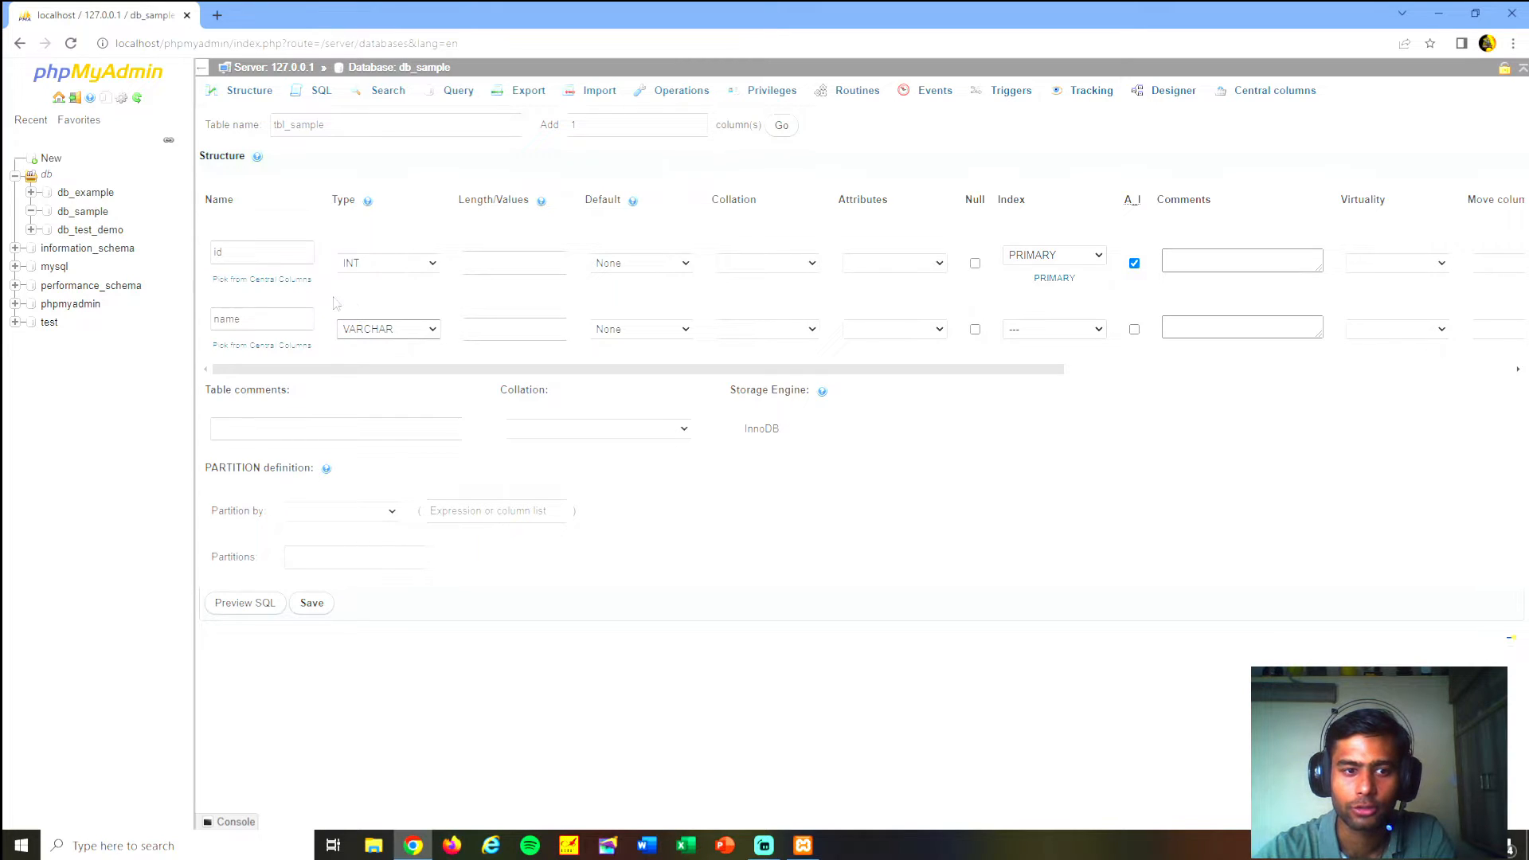
- Set the name column's length to 255 and save the table
left_click(468, 327)
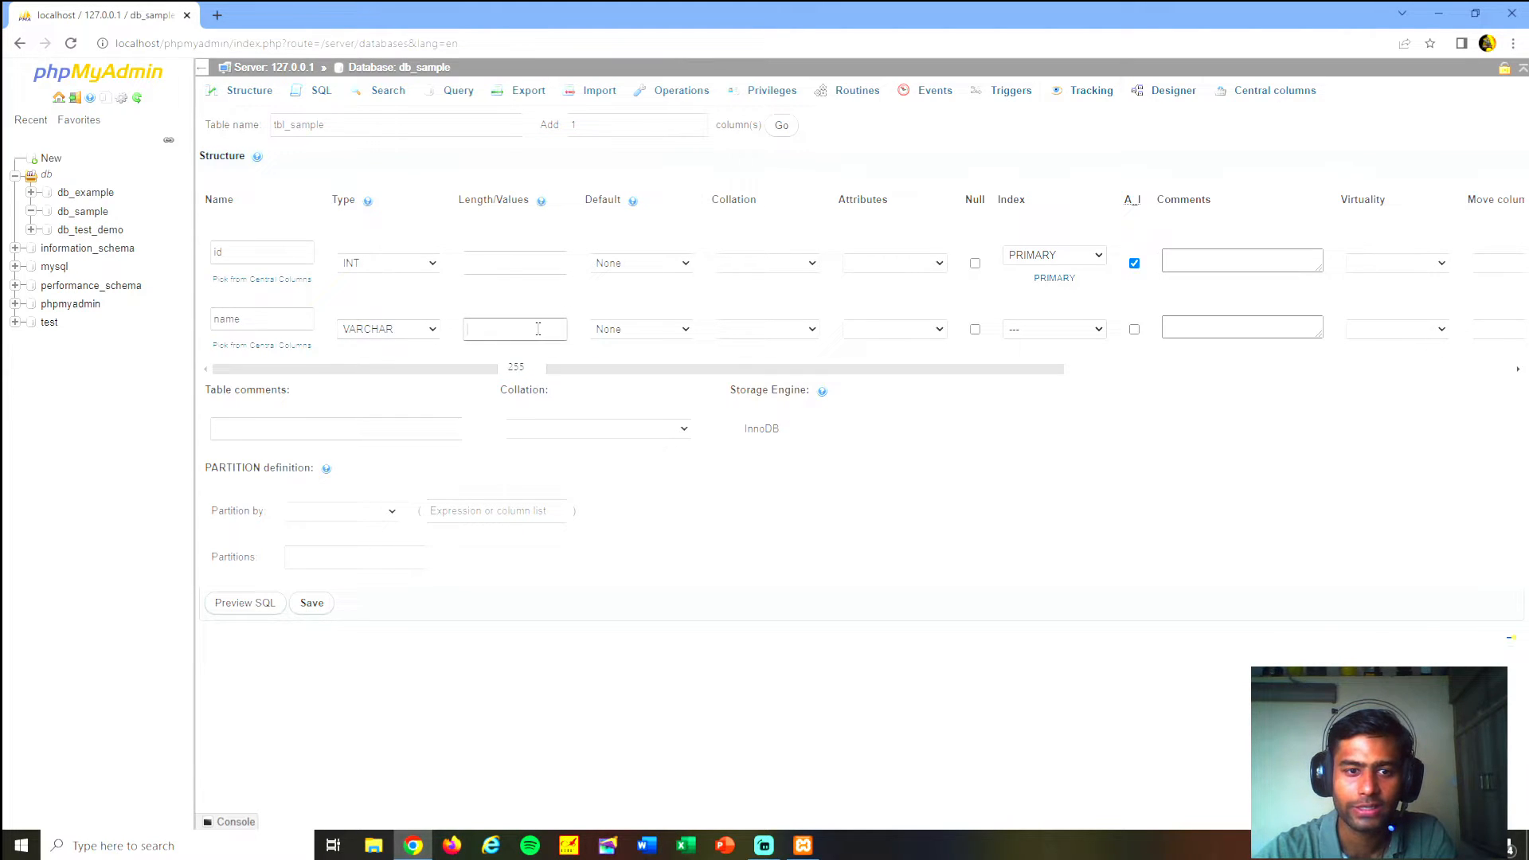
left_click(520, 366)
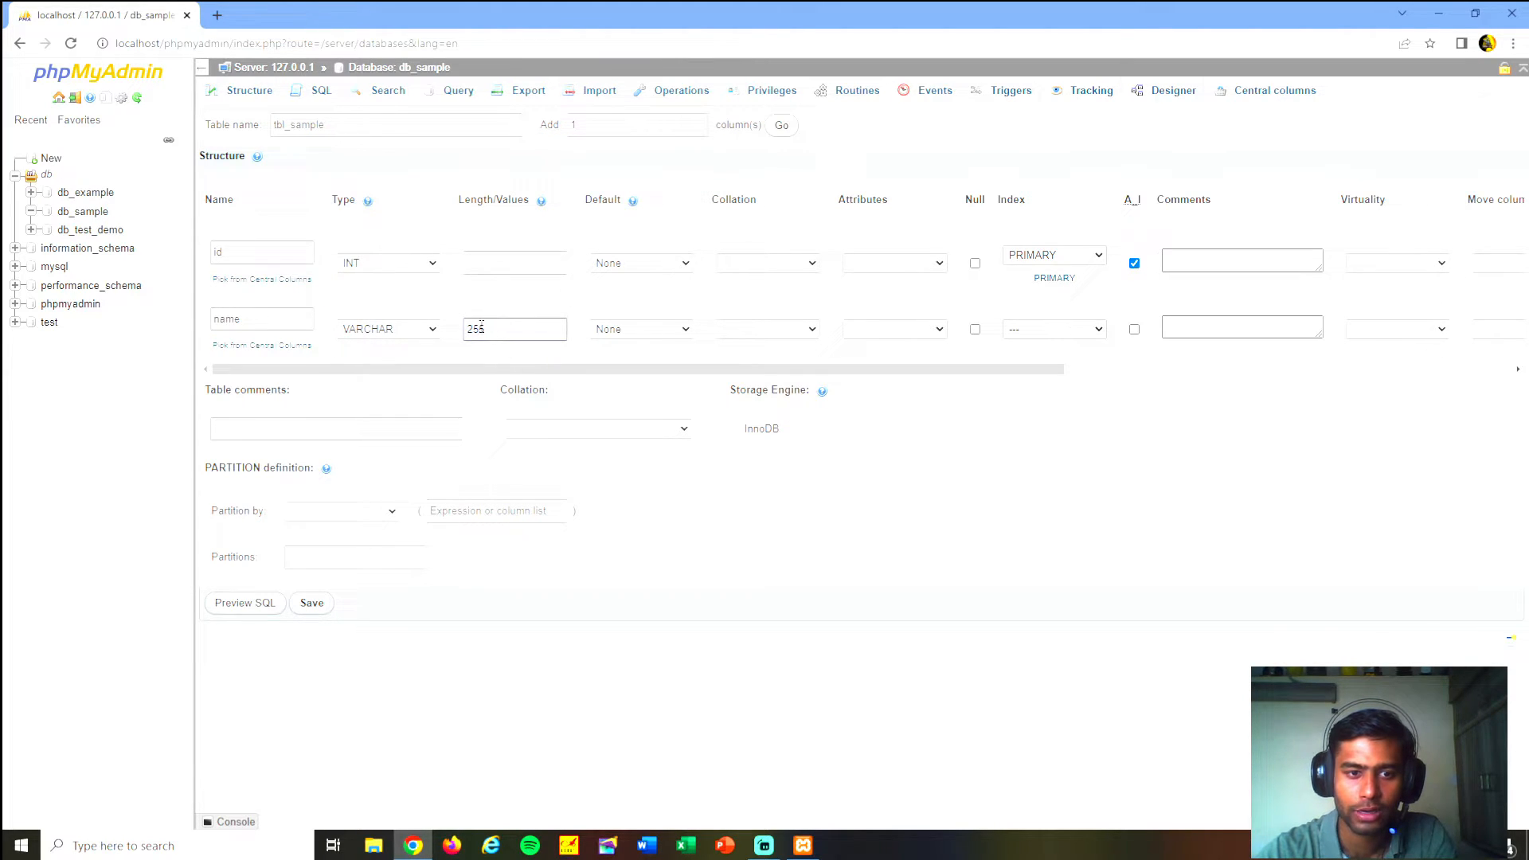
double_click(502, 328)
left_click(502, 328)
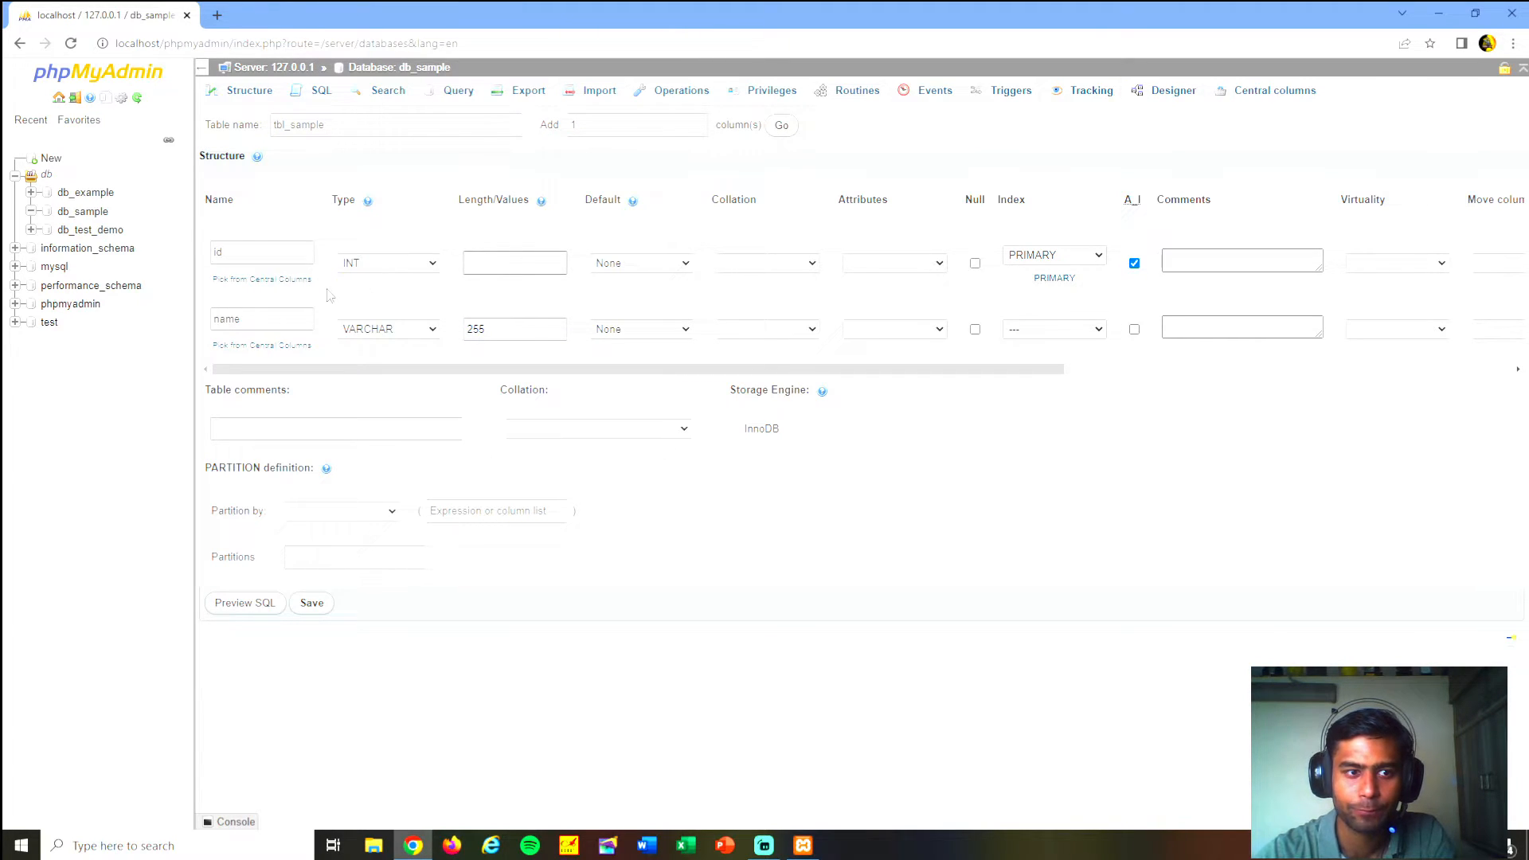
left_click_drag(488, 333, 405, 337)
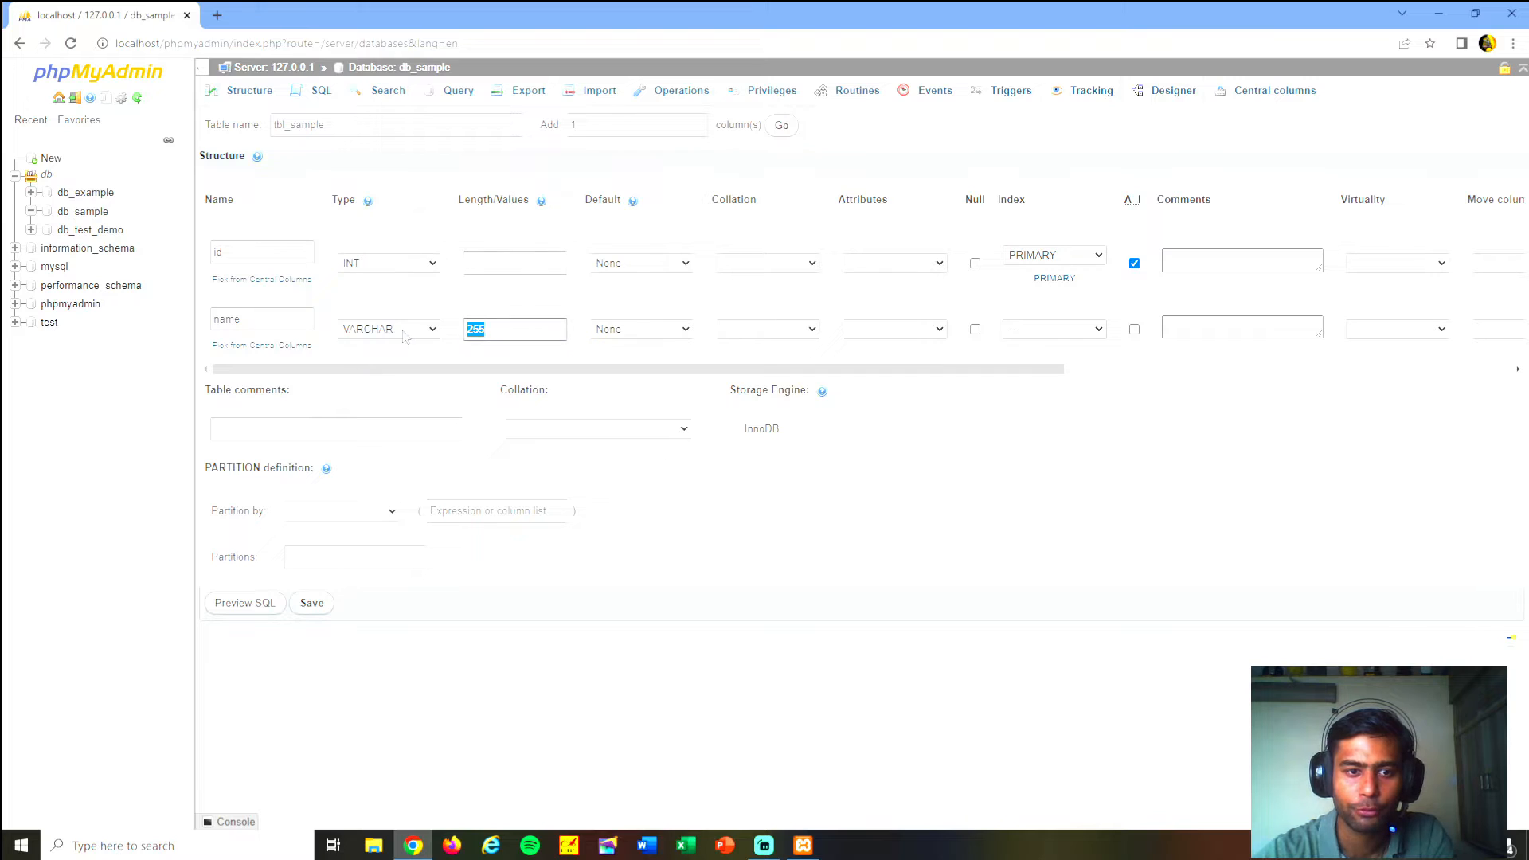
left_click(656, 299)
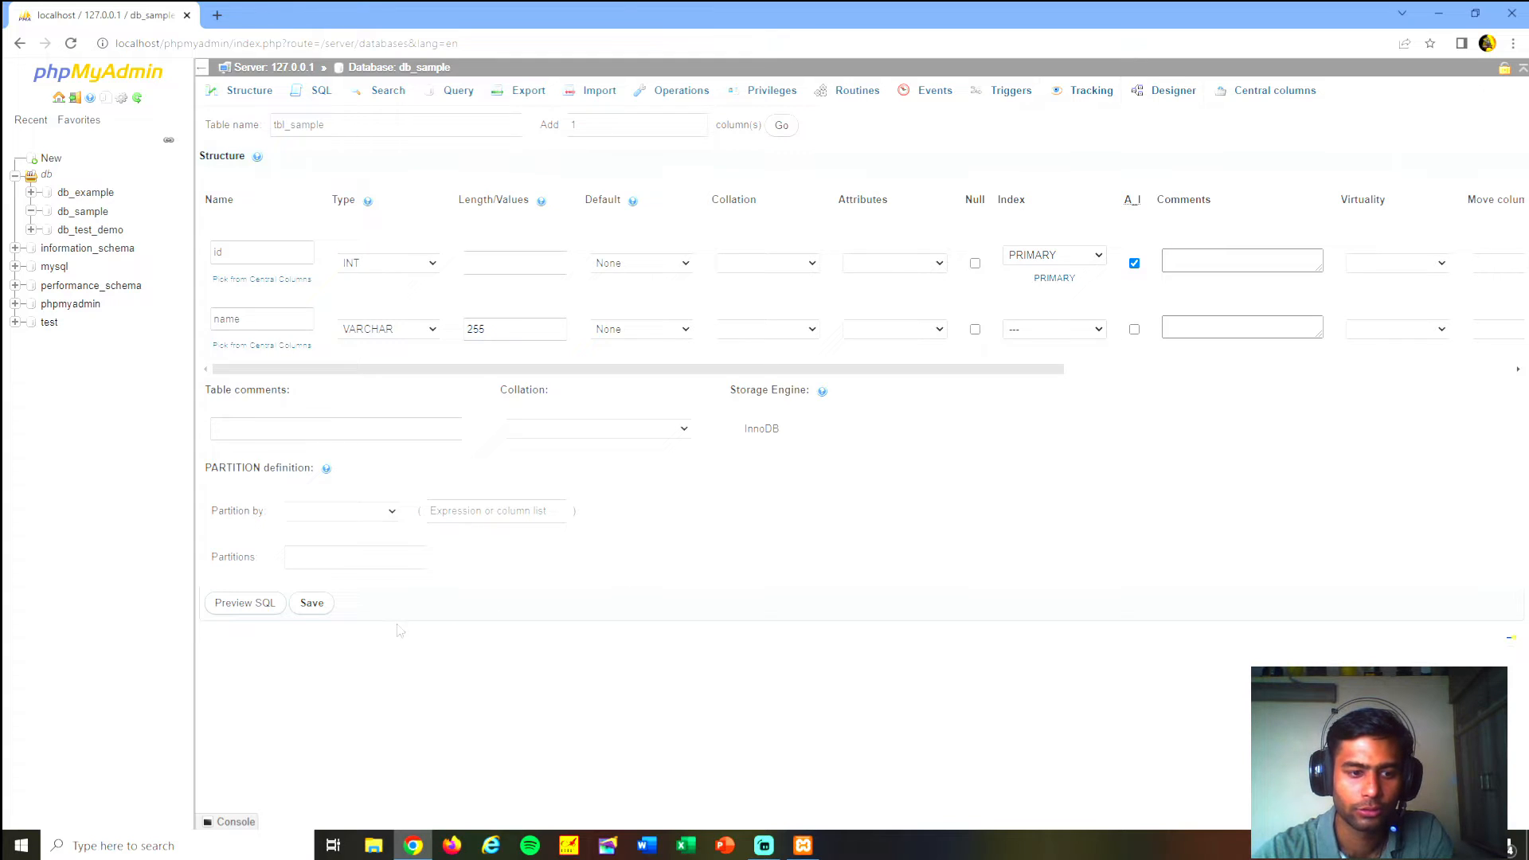
left_click(317, 605)
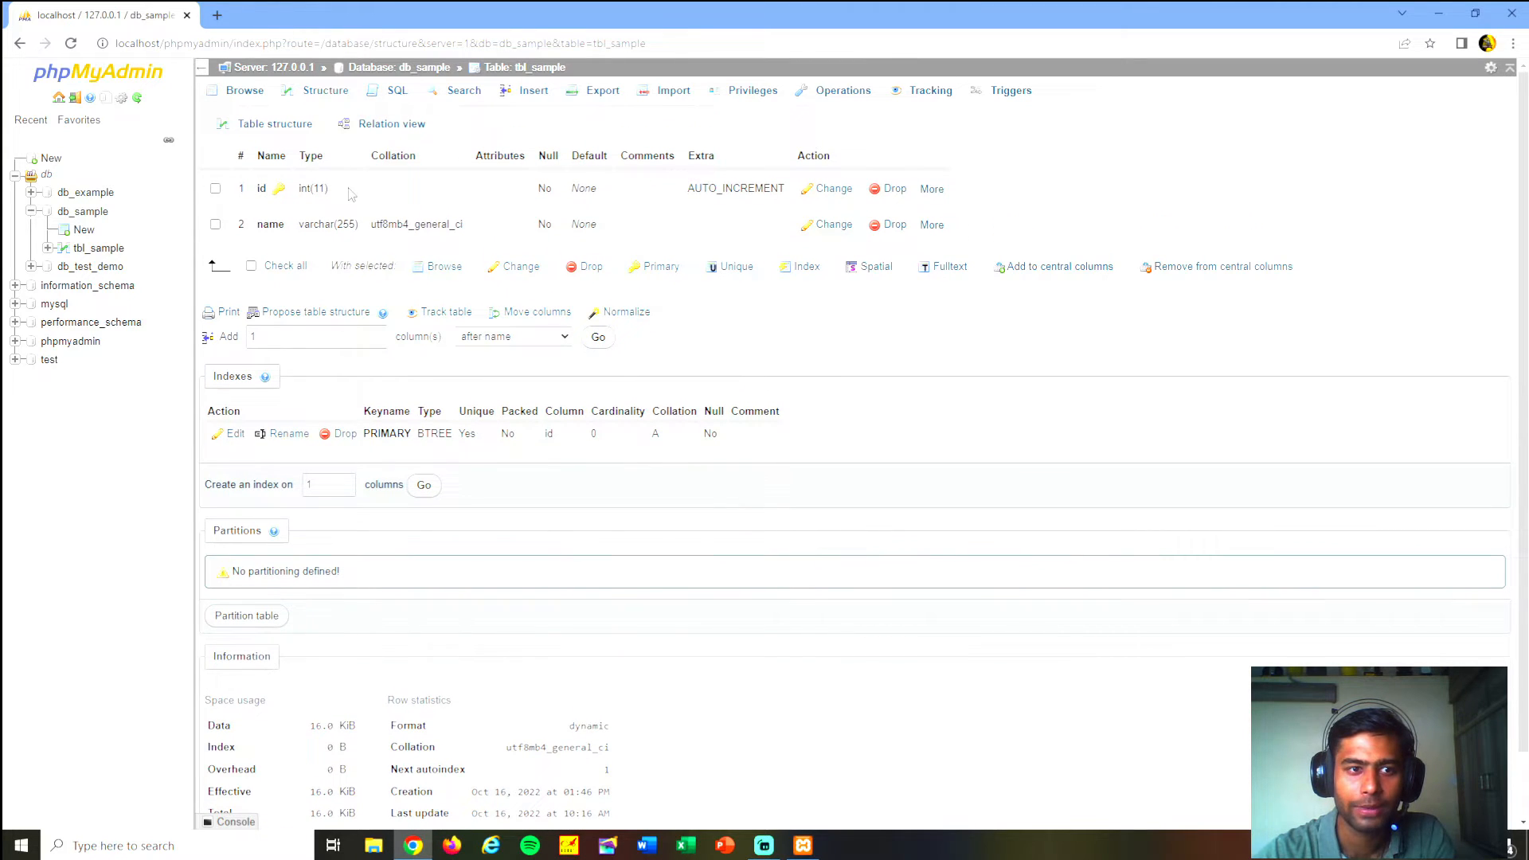
- Examine the column types and indexes in tbl_sample's structure, and browse the table's rows and column headings
scroll(318, 180, "down", 1)
scroll(317, 175, "up", 1)
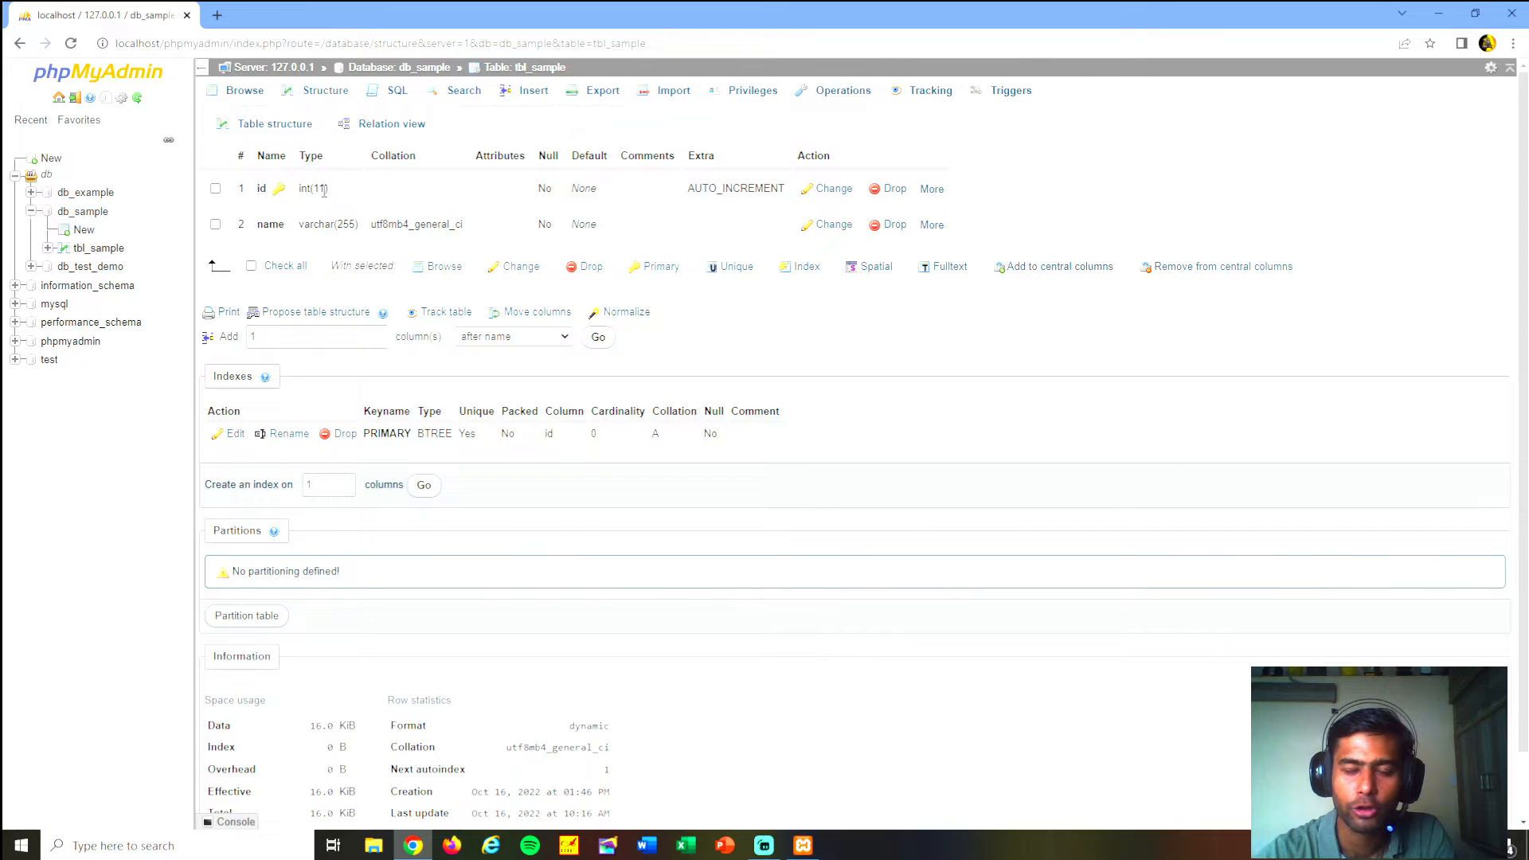
double_click(322, 188)
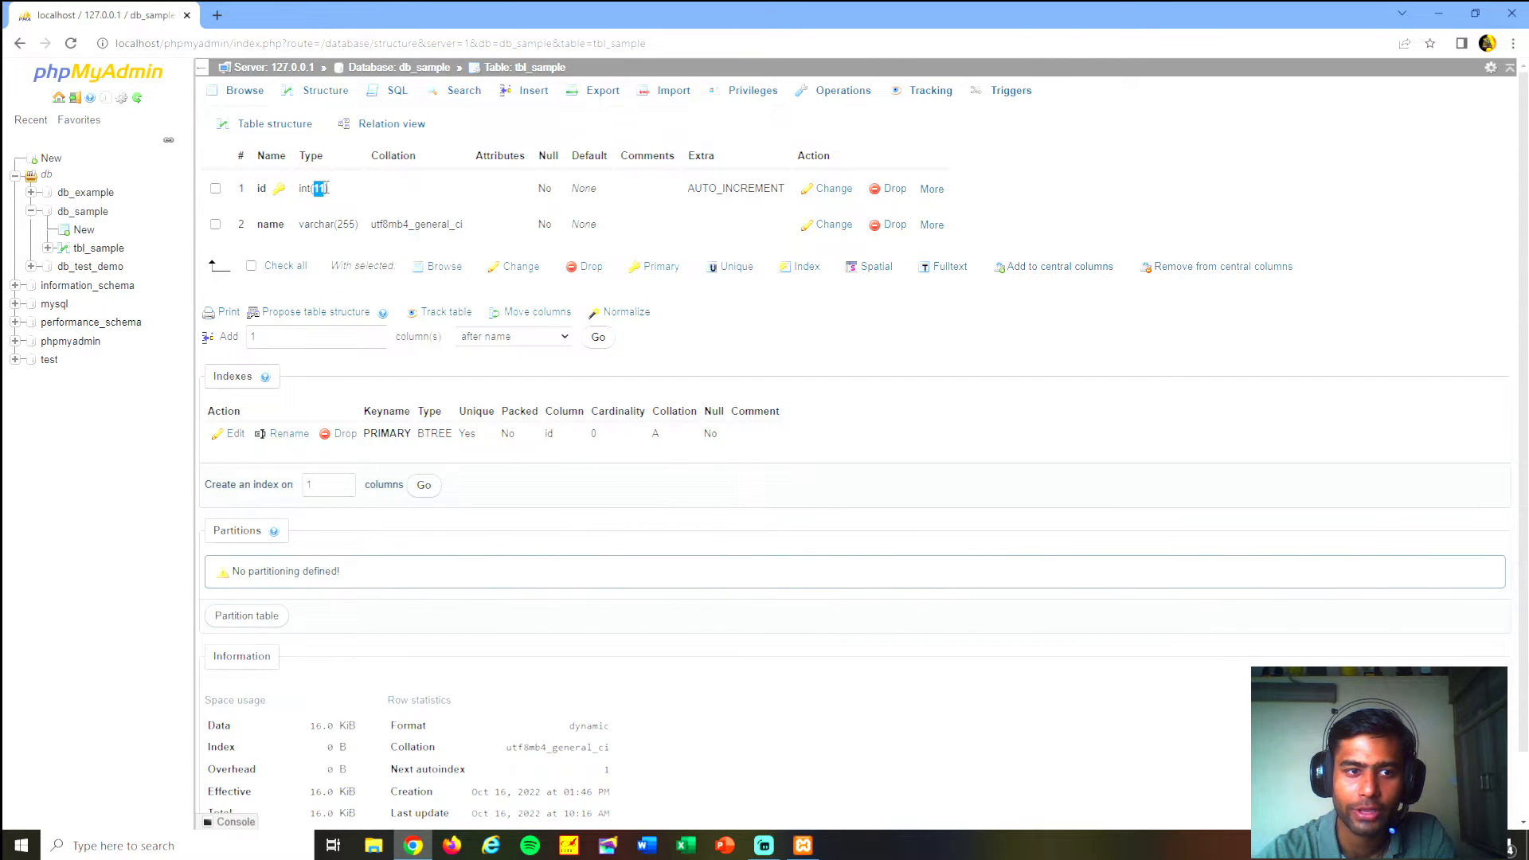
left_click(341, 197)
scroll(351, 234, "down", 1)
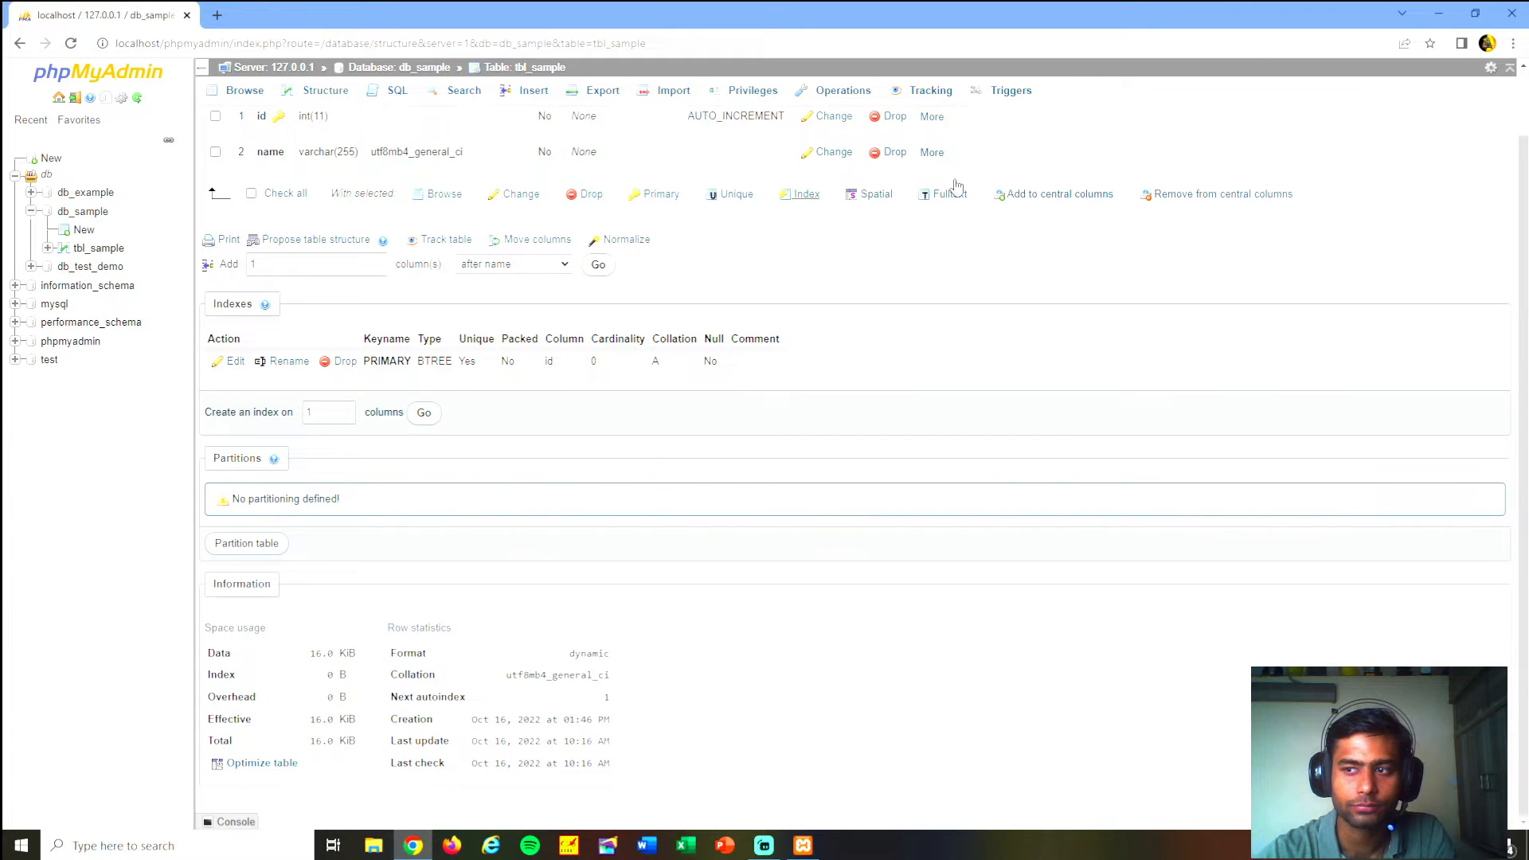
scroll(1524, 229, "up", 1)
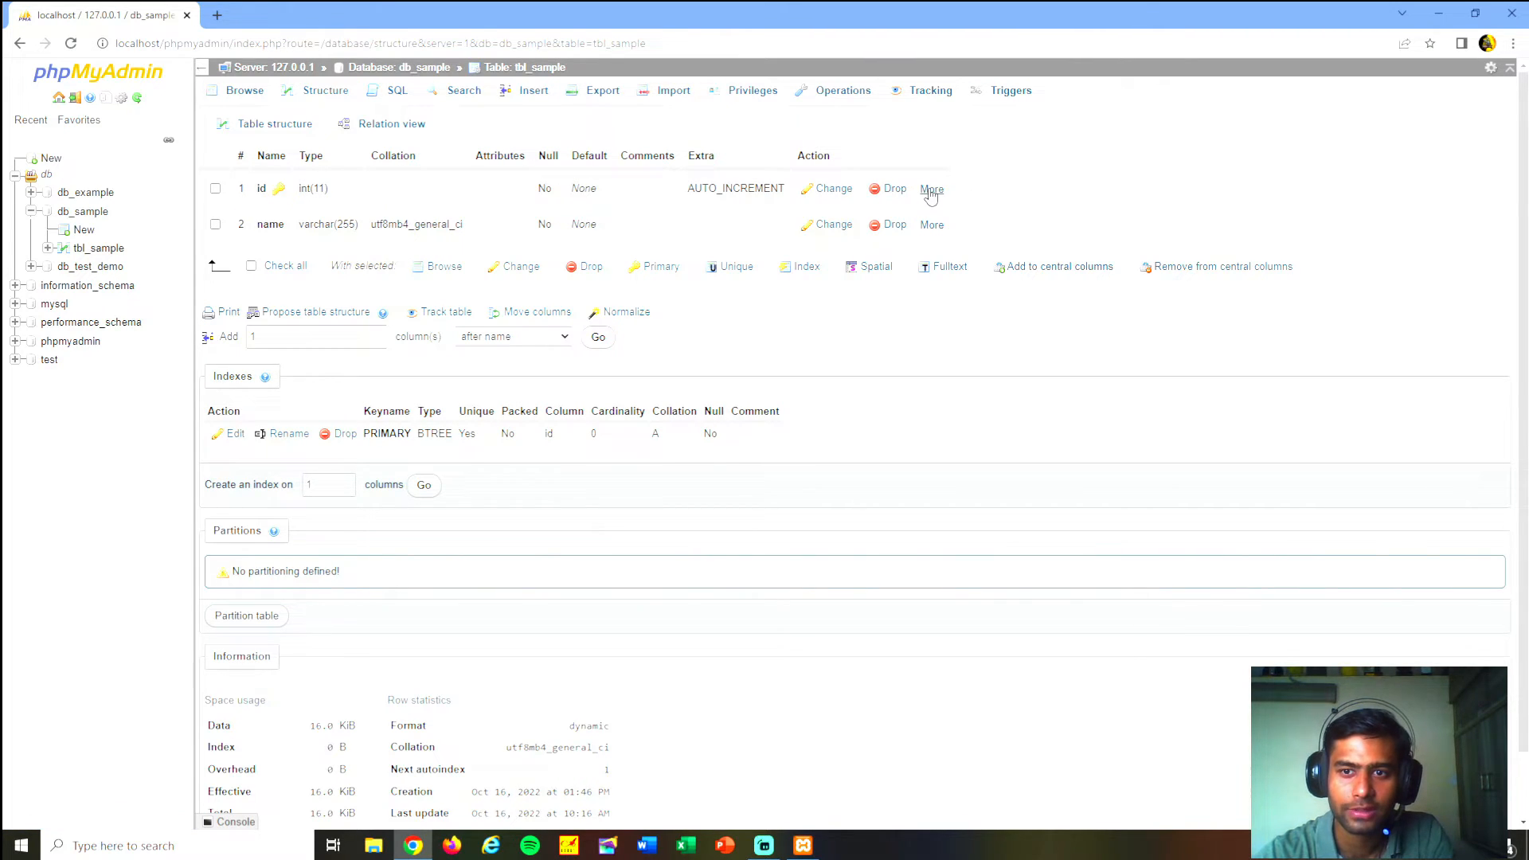
mouse_move(931, 196)
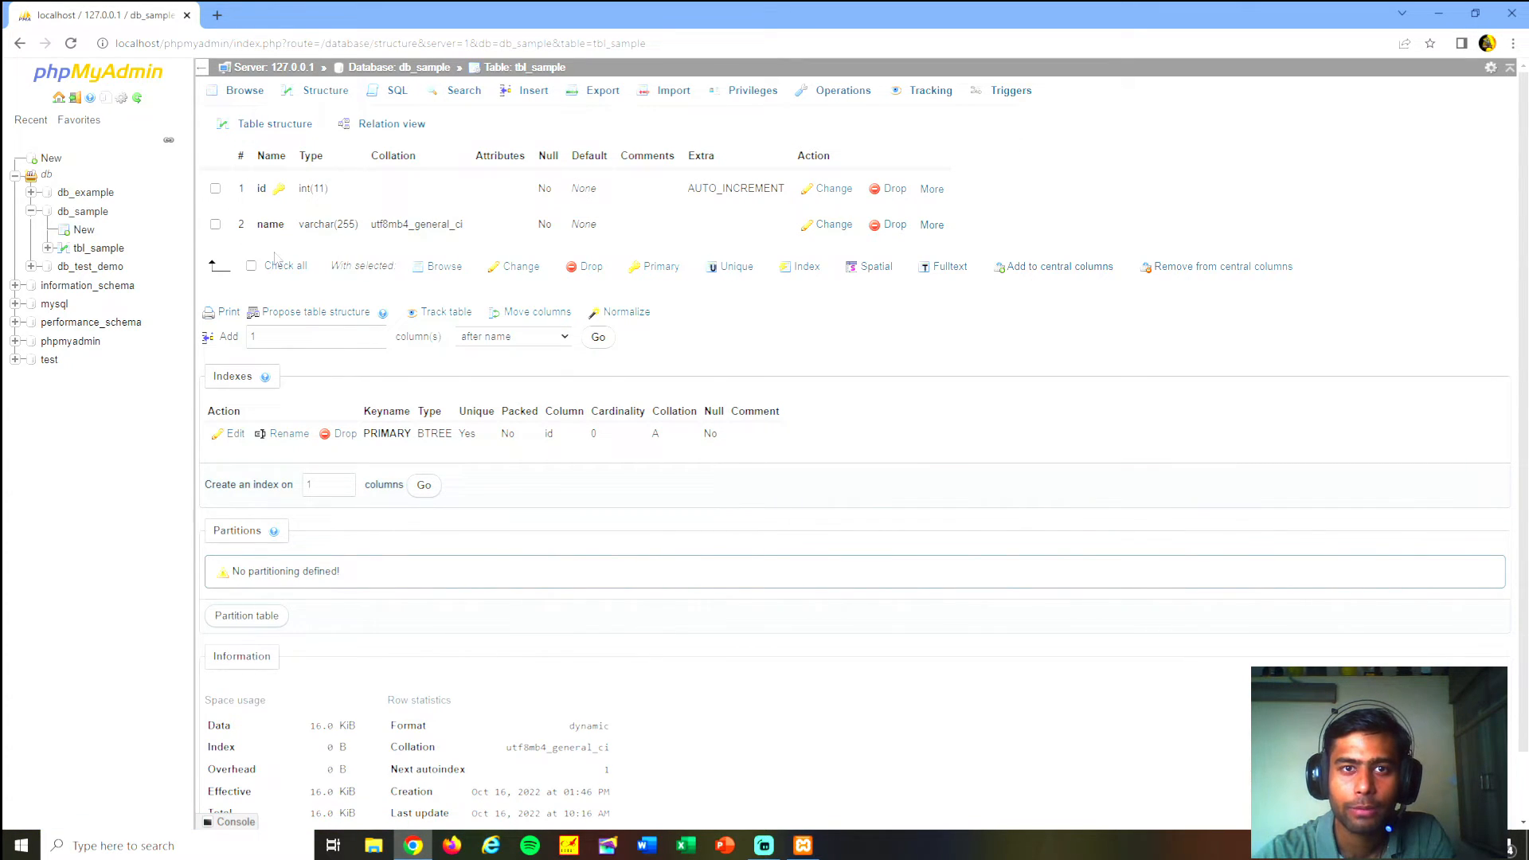
left_click(246, 90)
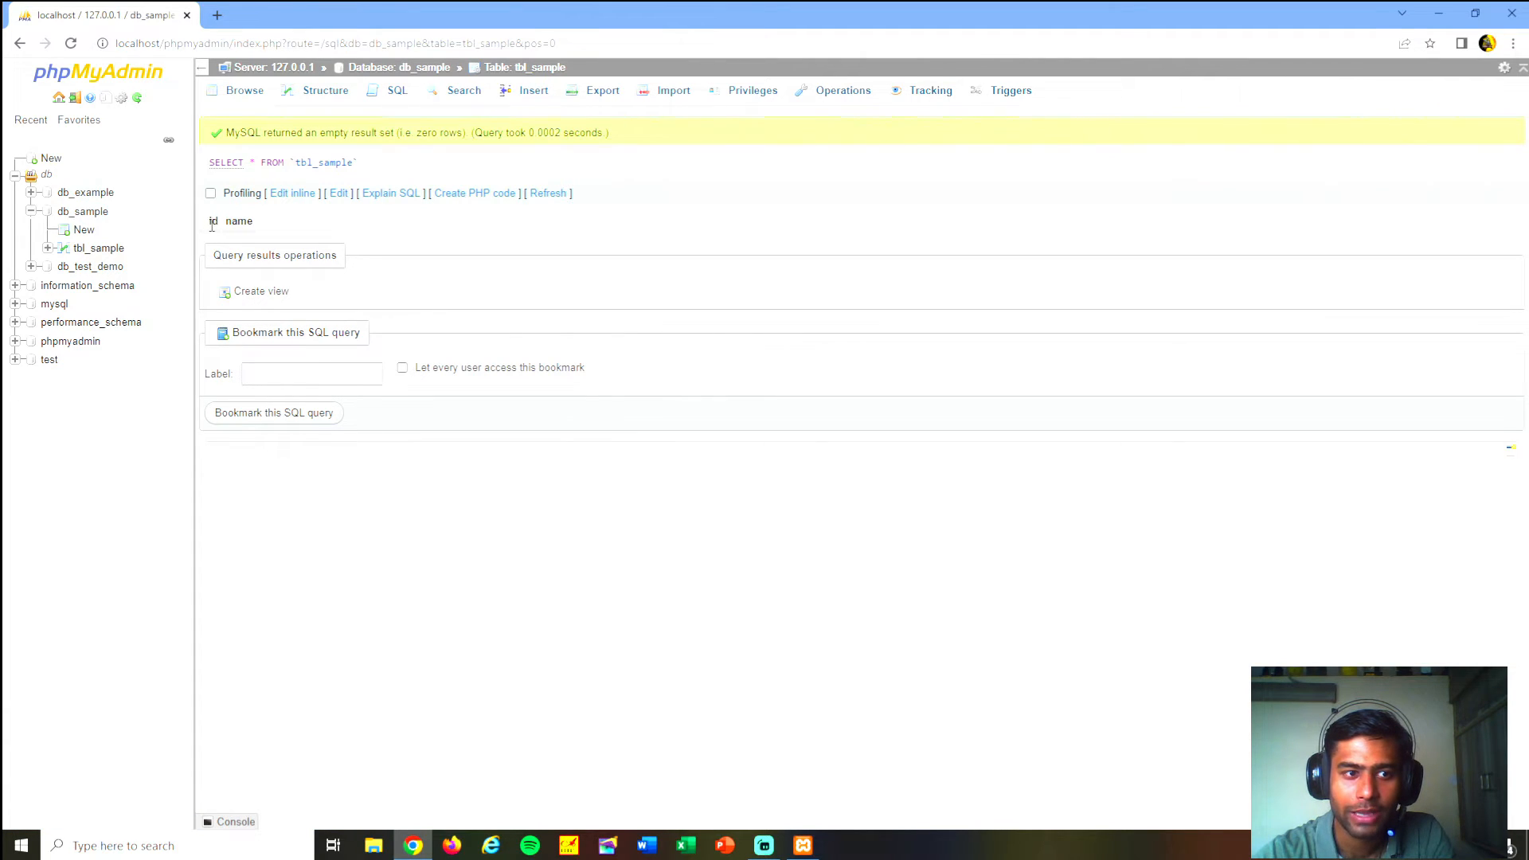
left_click_drag(206, 227, 291, 227)
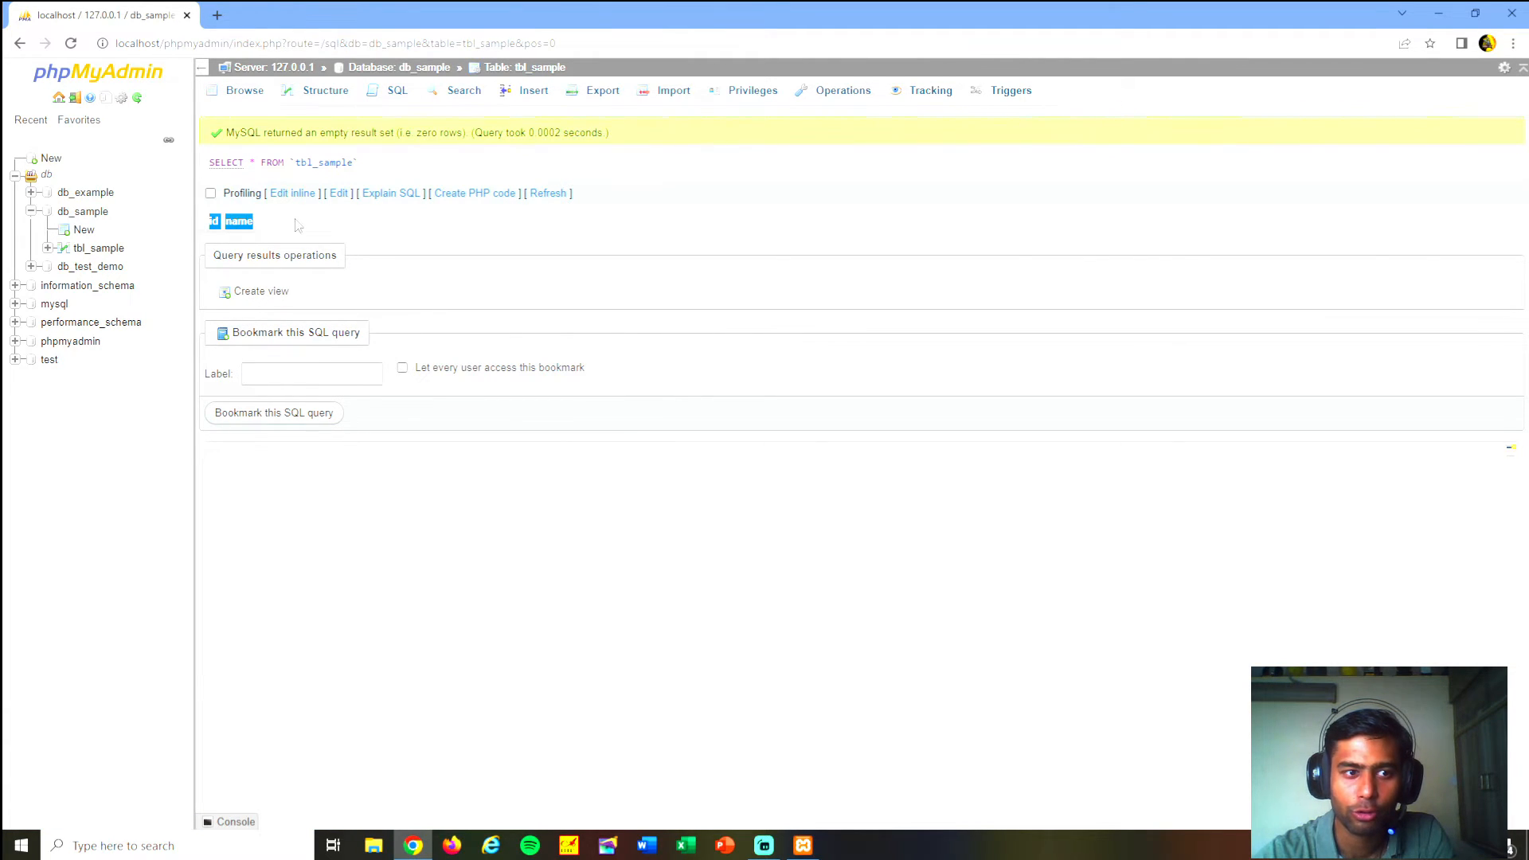
left_click(298, 227)
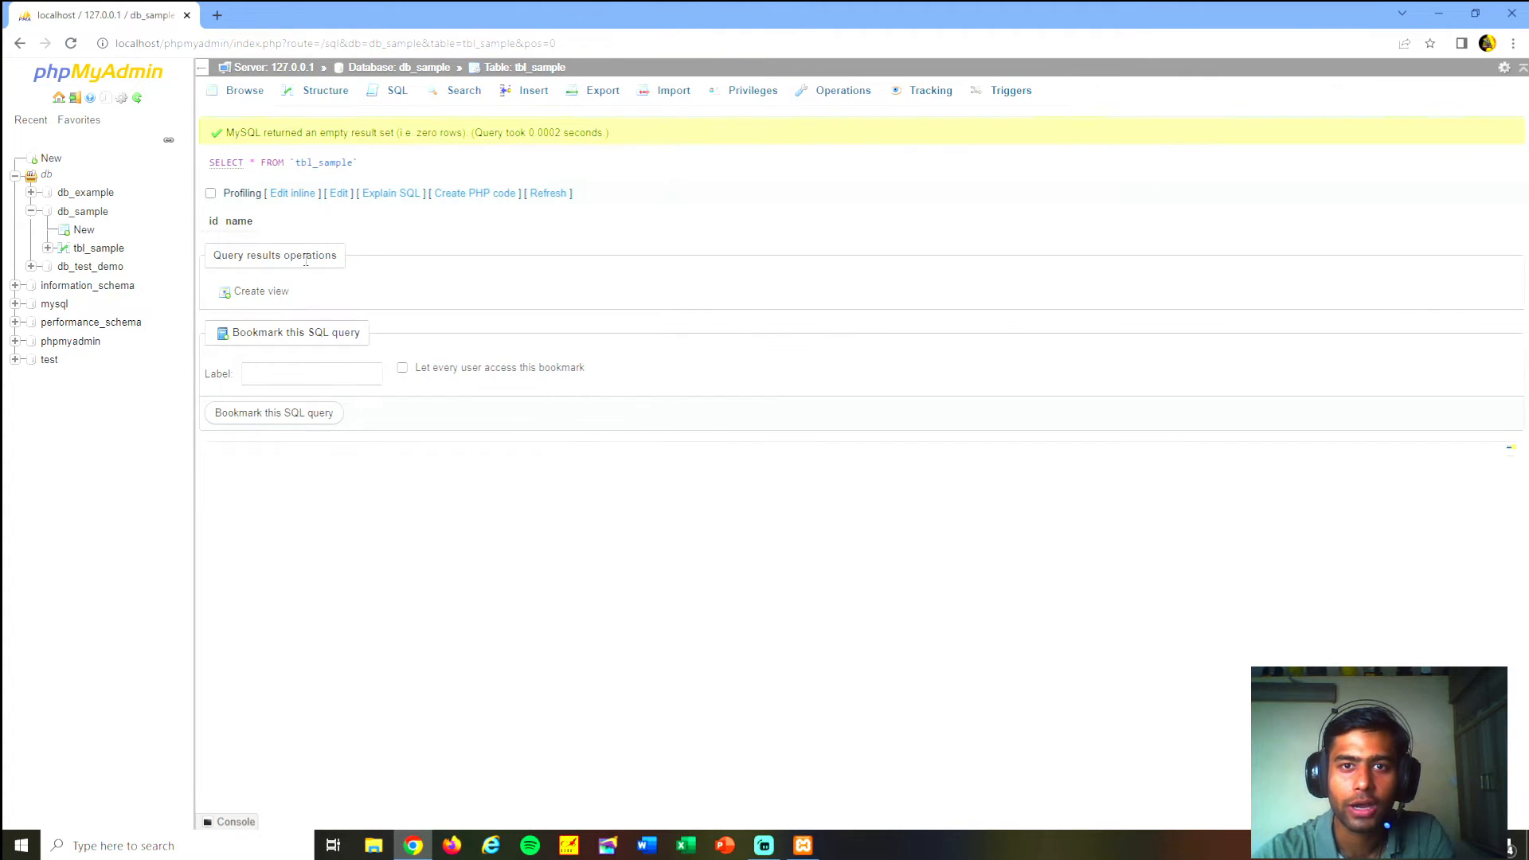
- Run an SQL INSERT query on tbl_sample with null for id and 'Php' for name
left_click(397, 92)
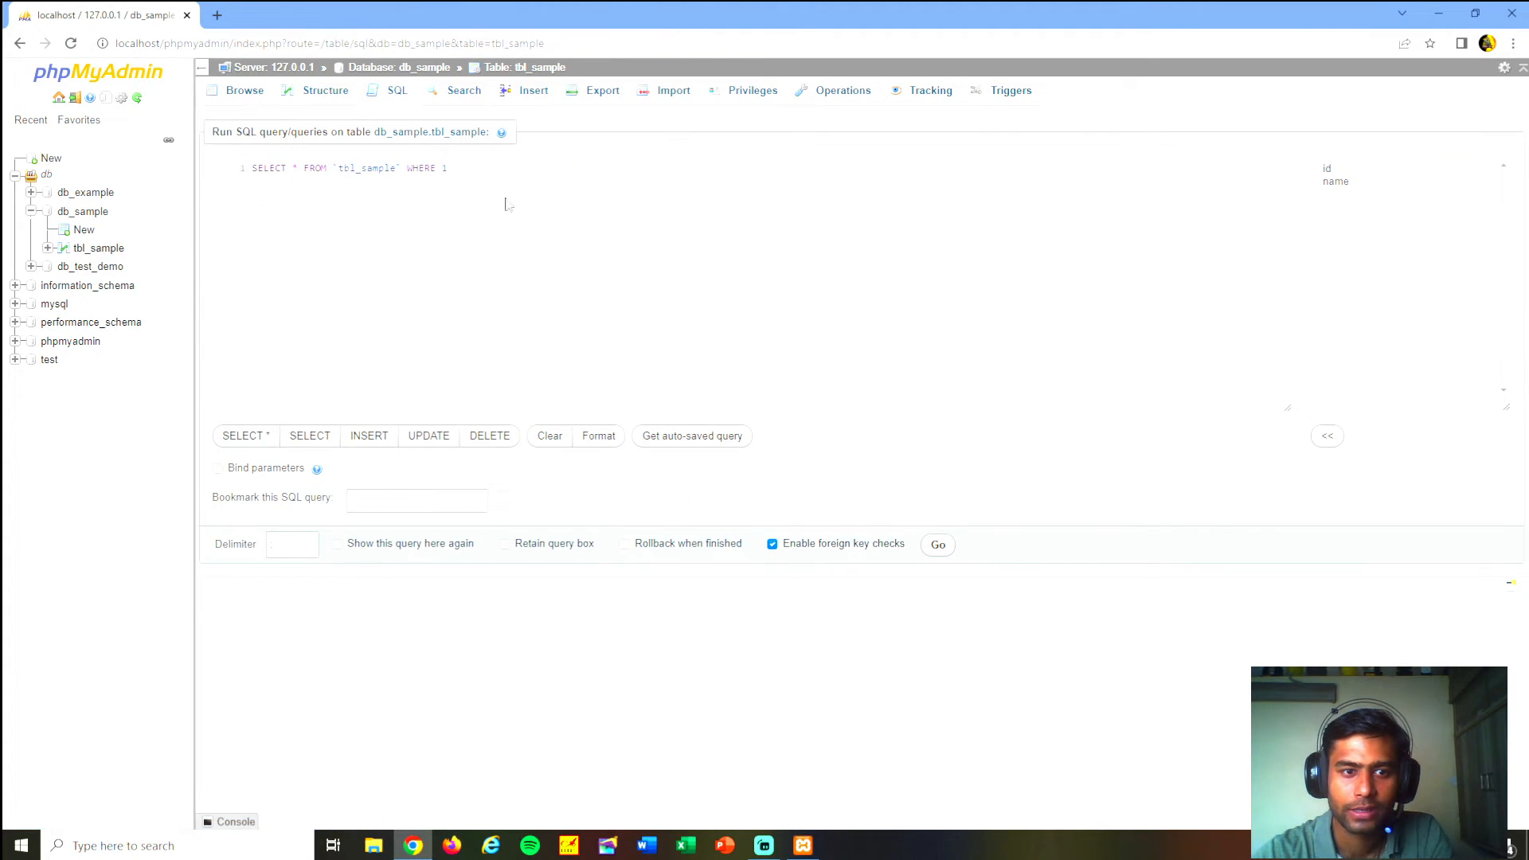
left_click(371, 436)
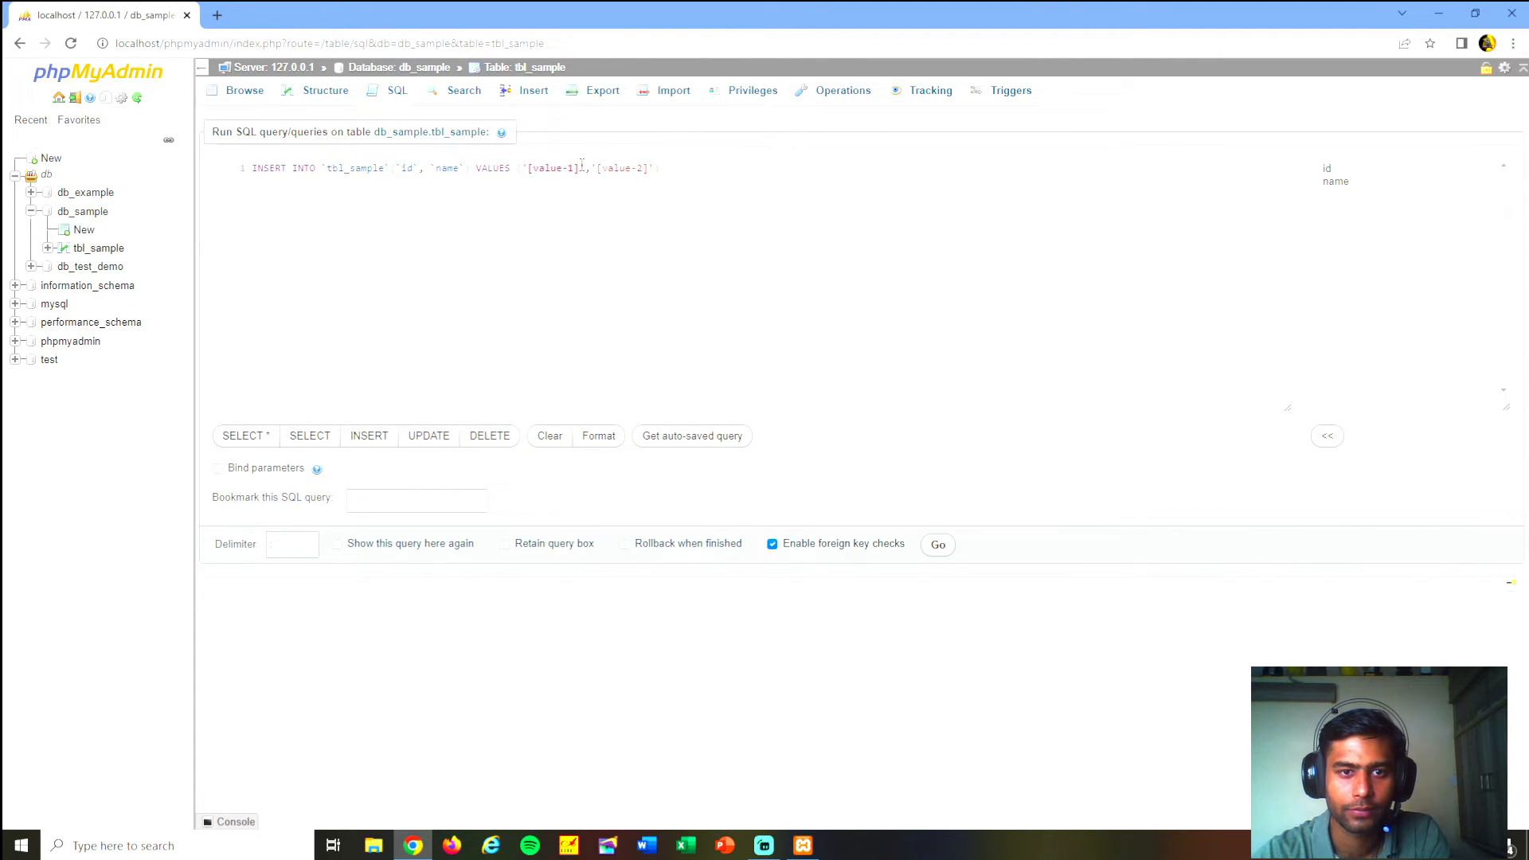
left_click(550, 208)
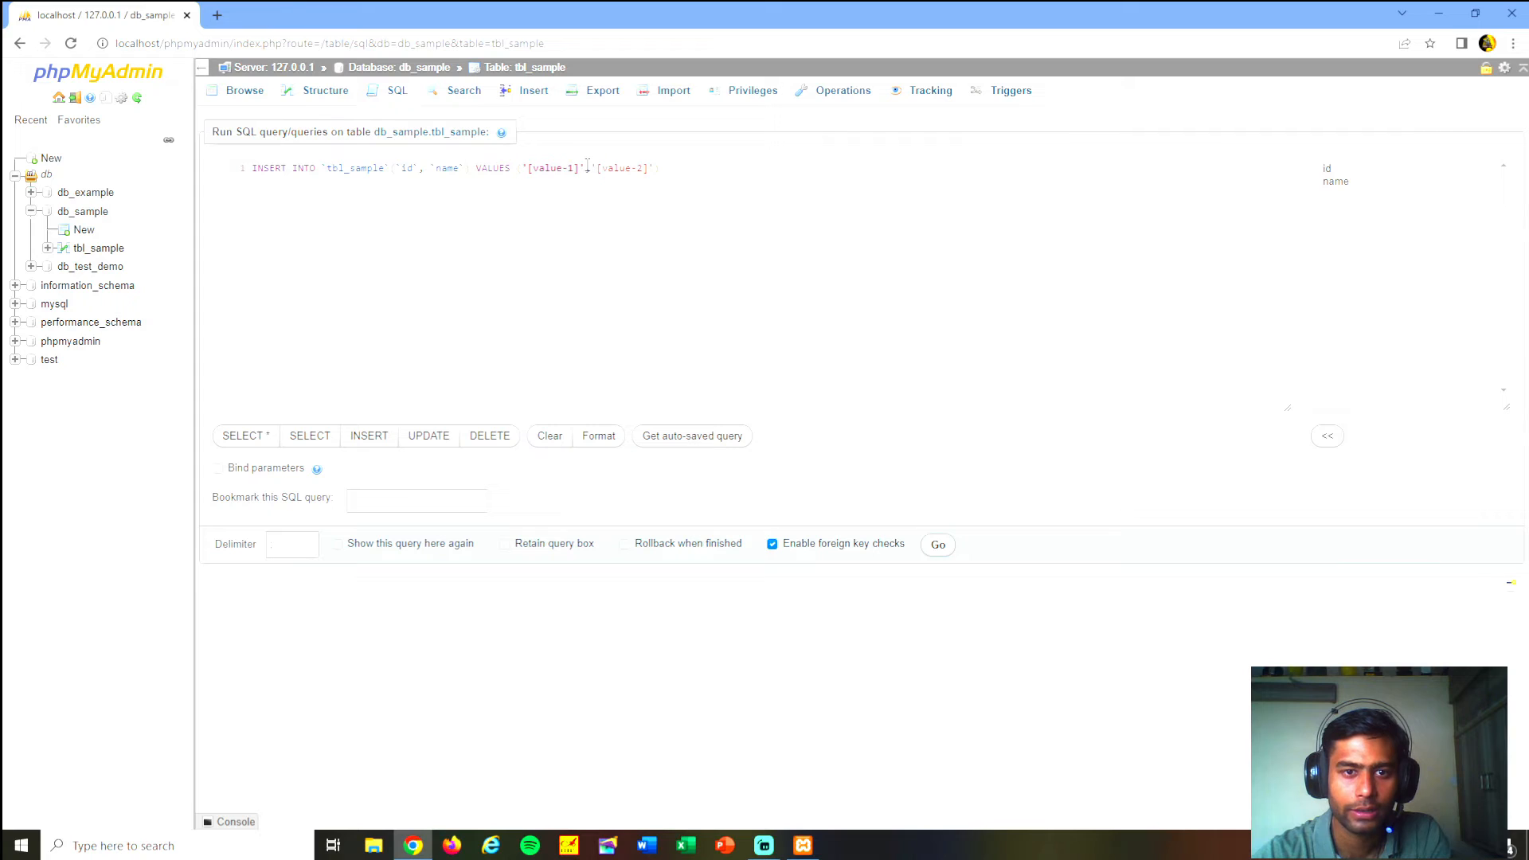
type("null")
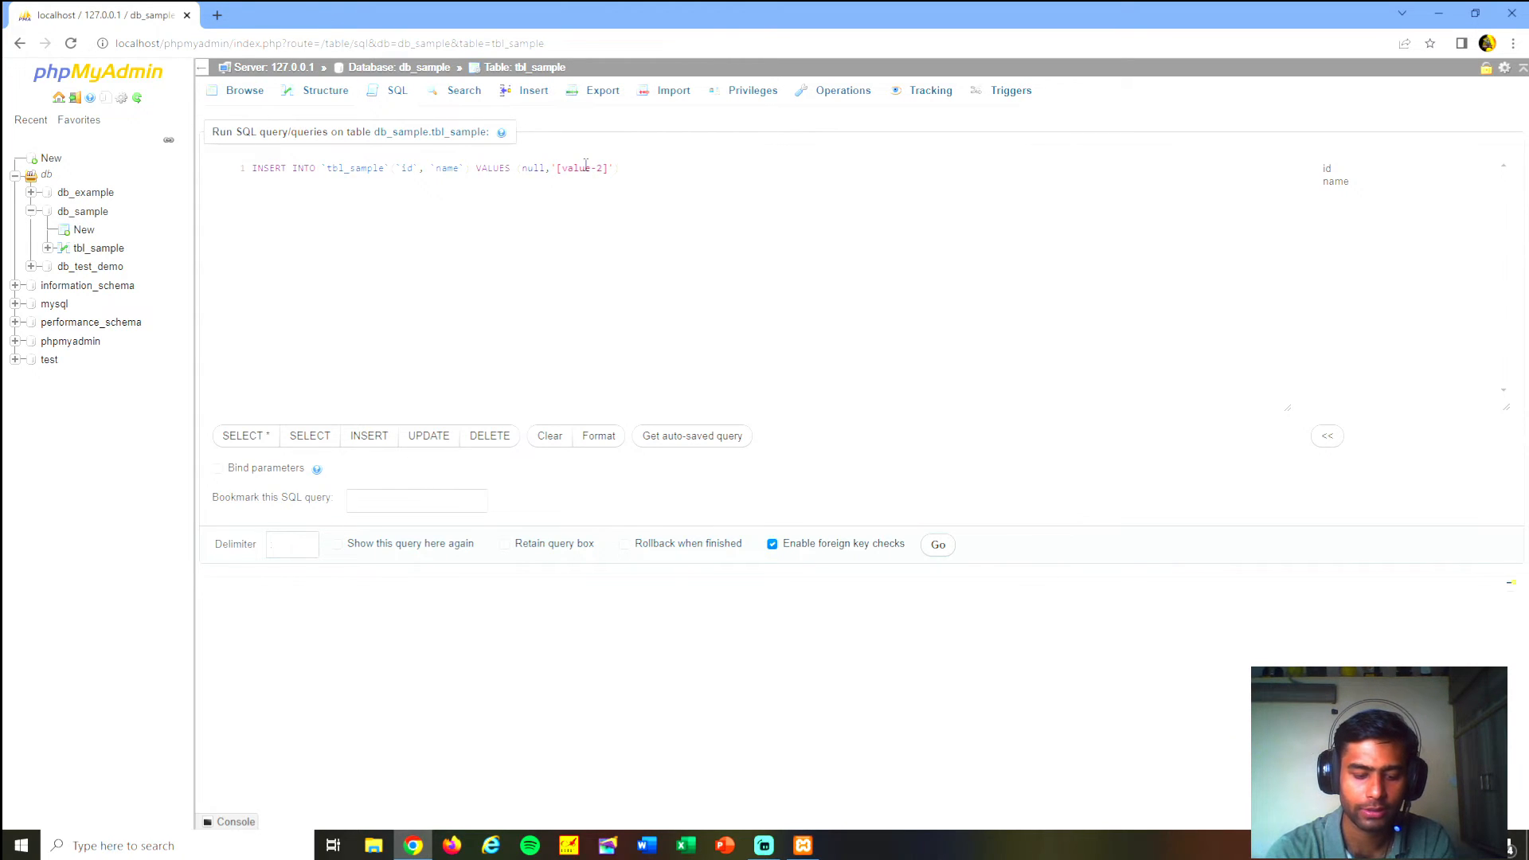
type("Php")
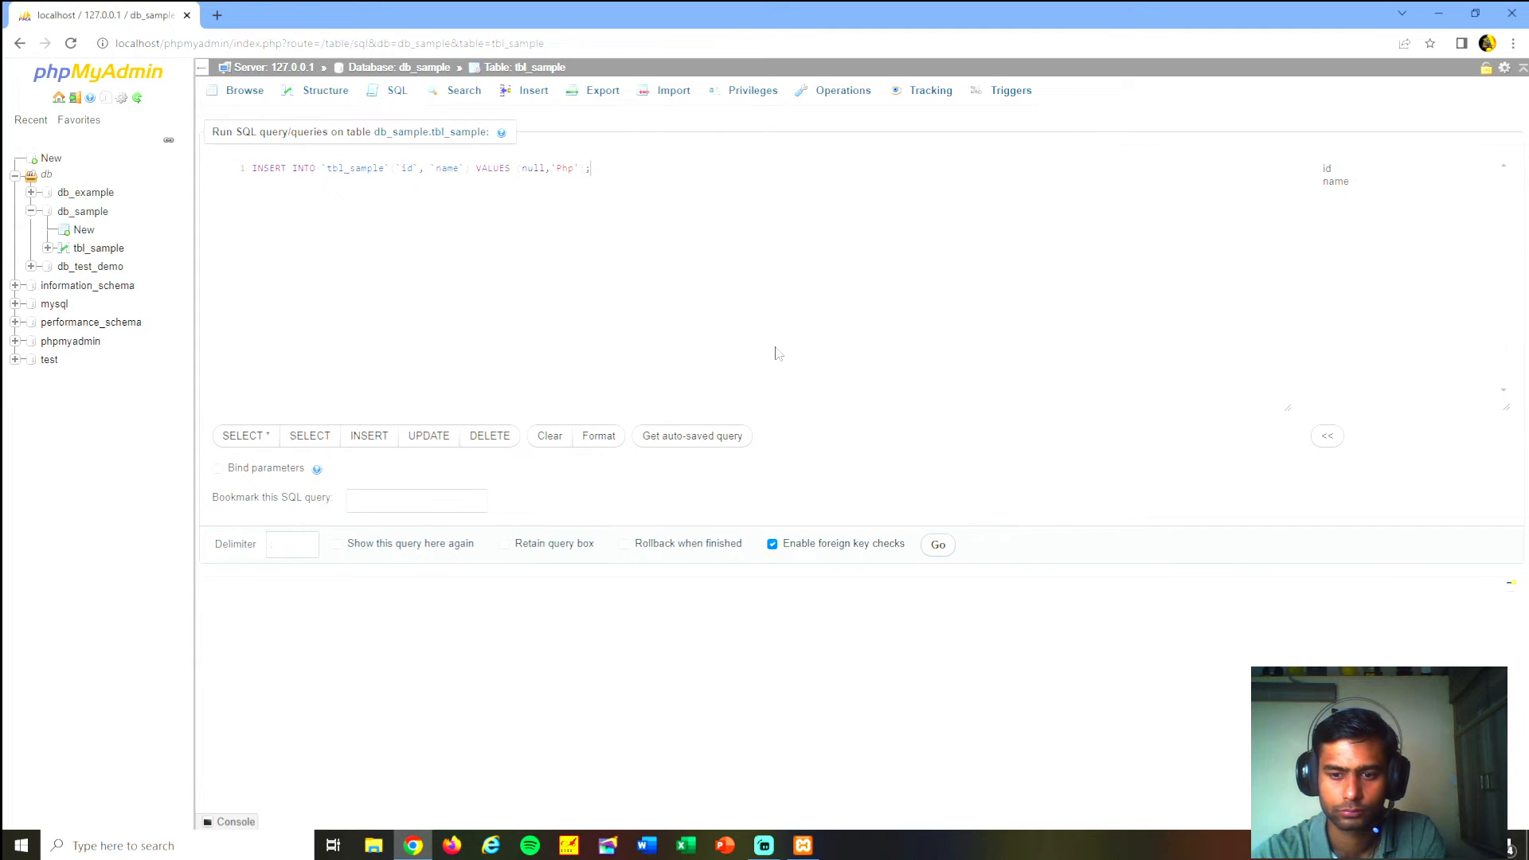
left_click(940, 546)
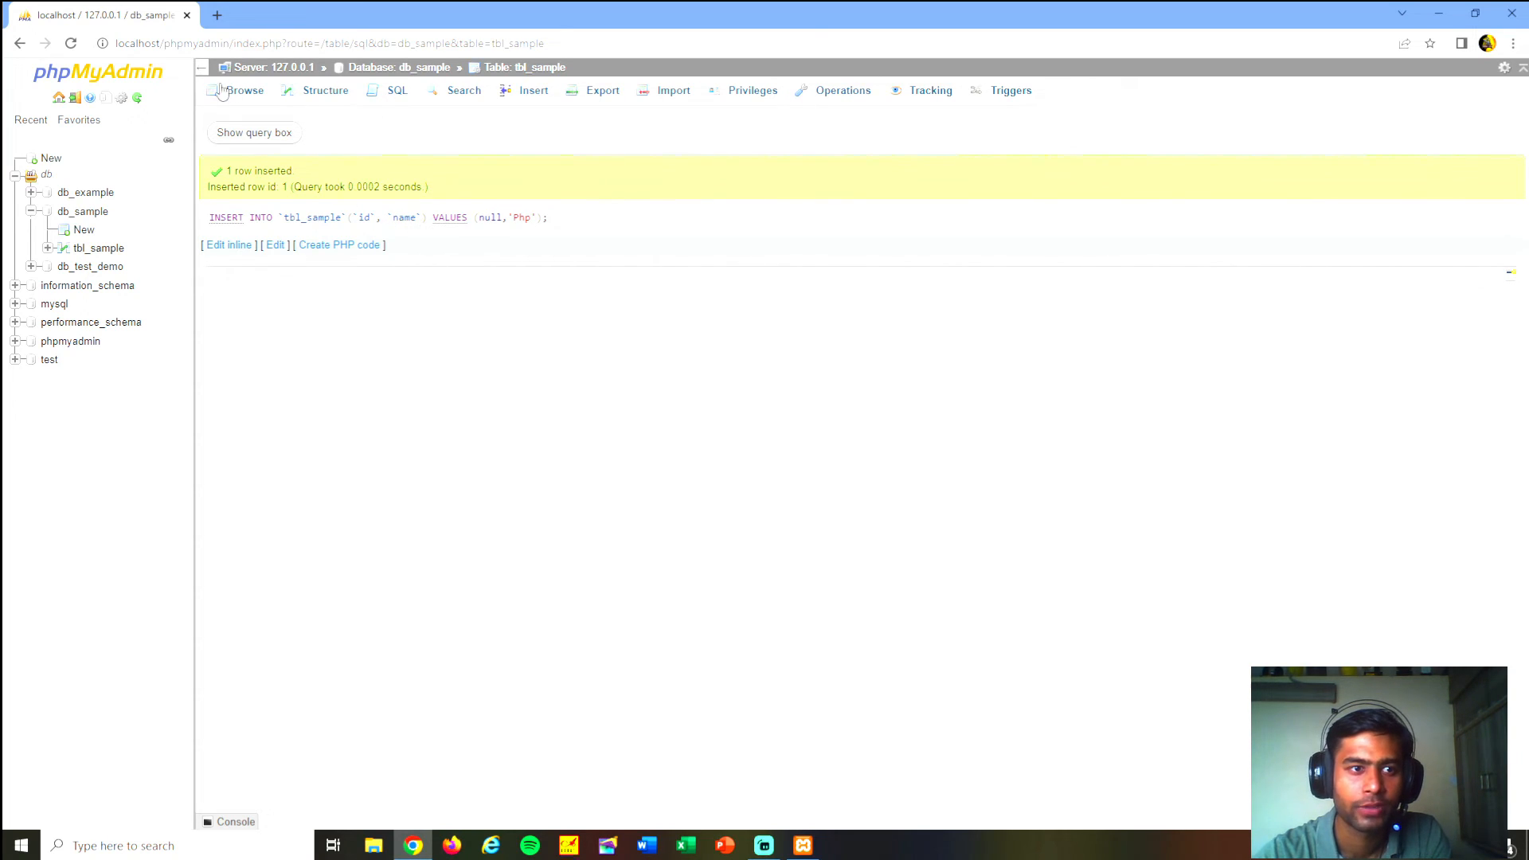
left_click_drag(249, 187, 269, 187)
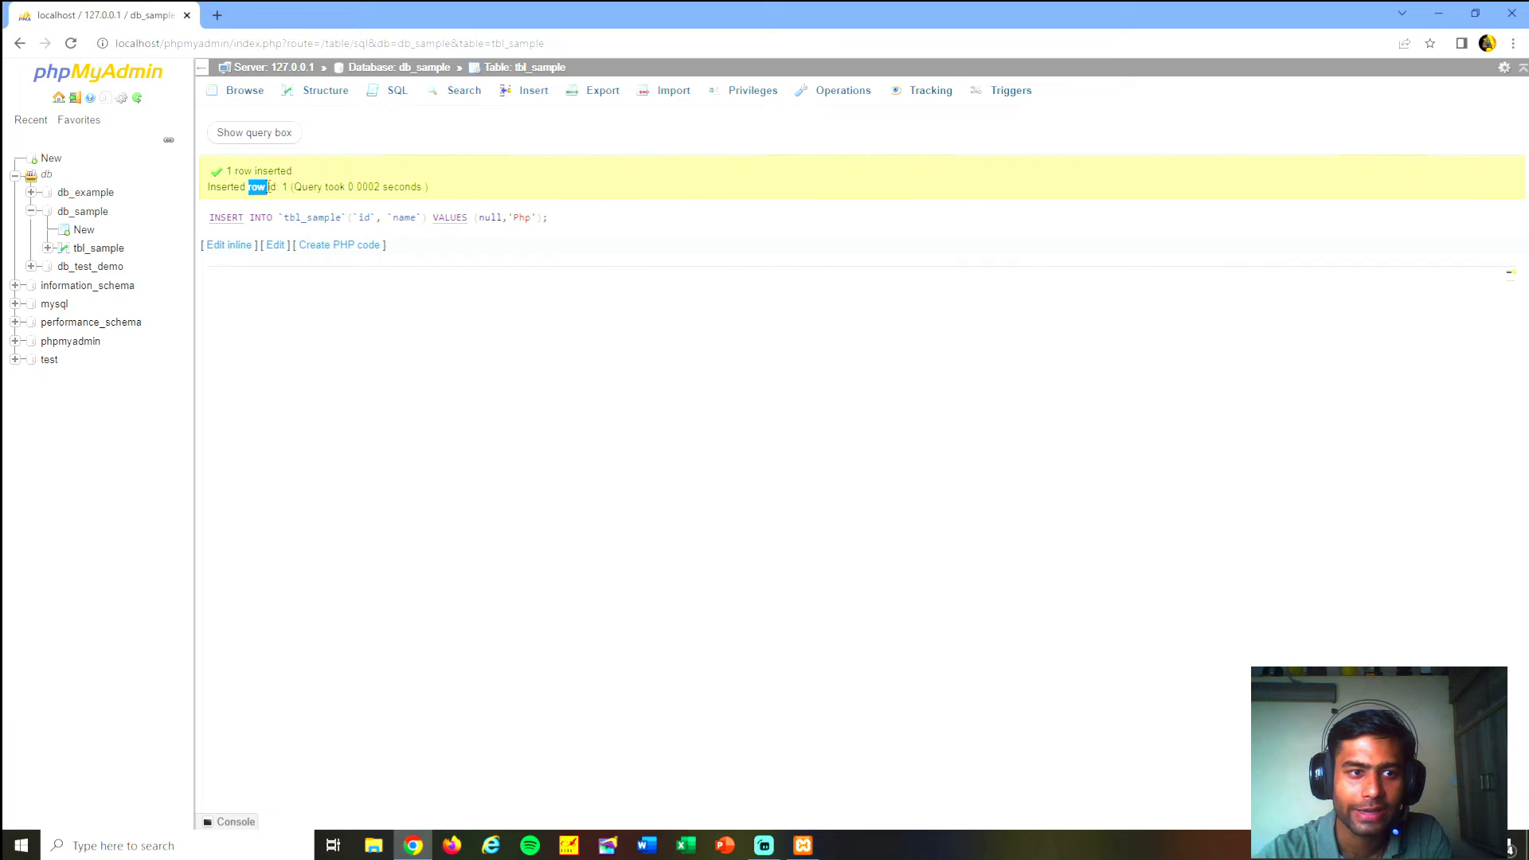
- Check the message reporting the INSERT query's result, and browse the rows of tbl_sample
left_click(280, 193)
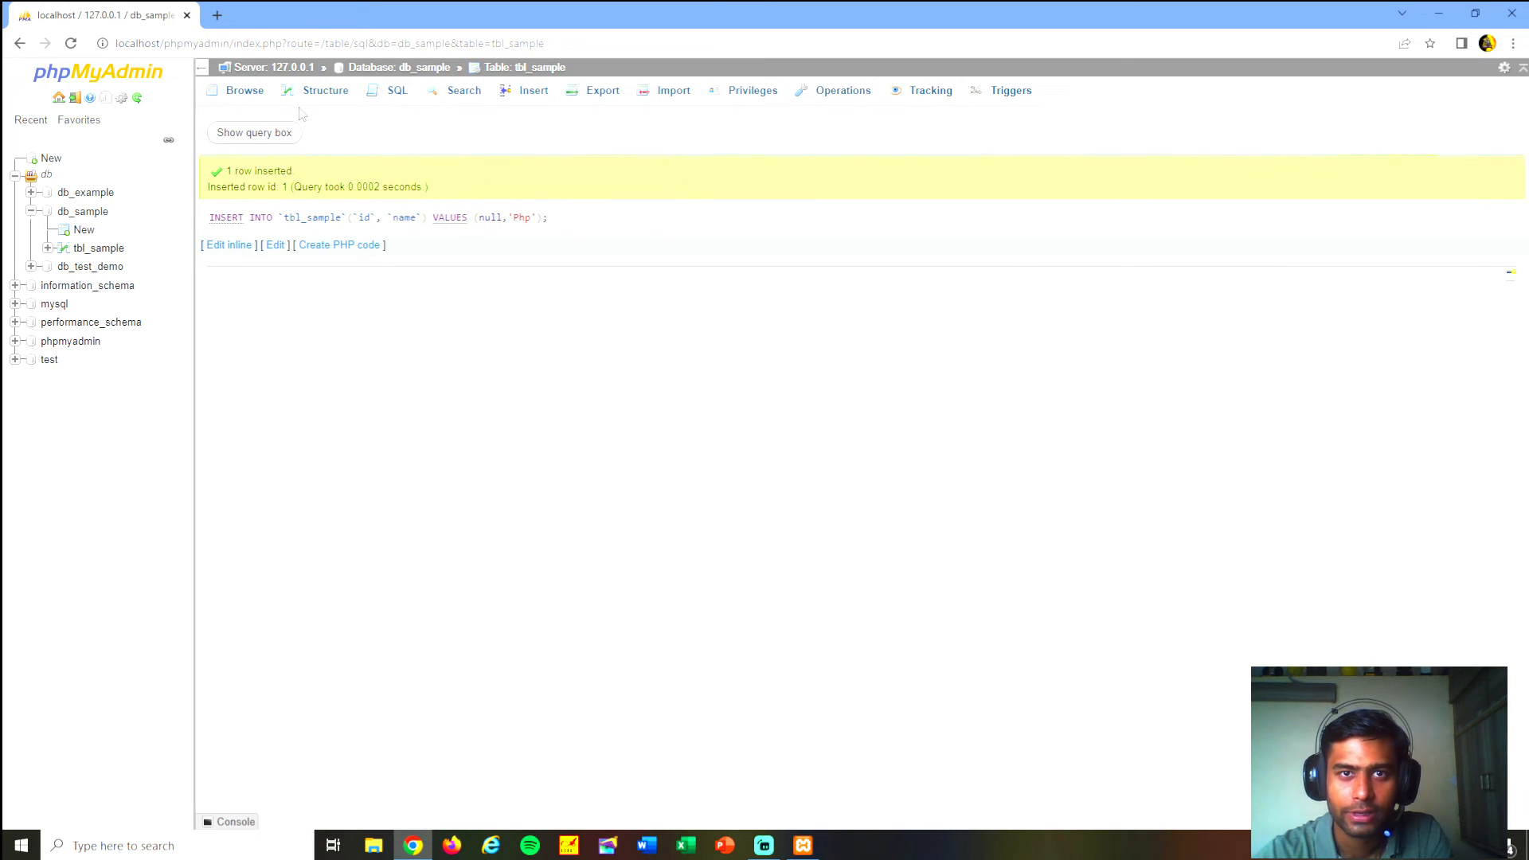
double_click(243, 170)
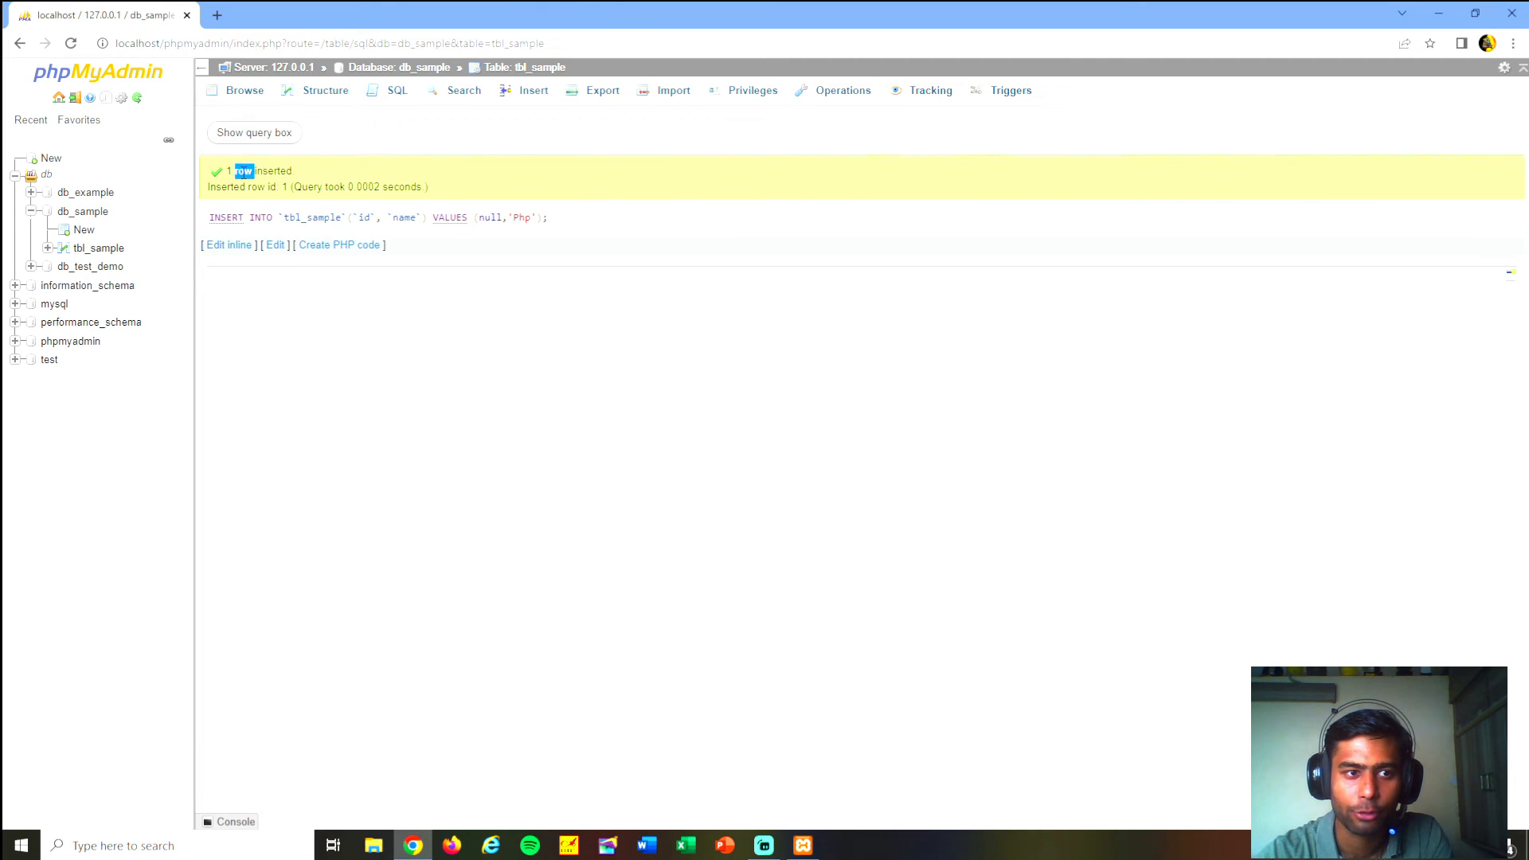
left_click(333, 175)
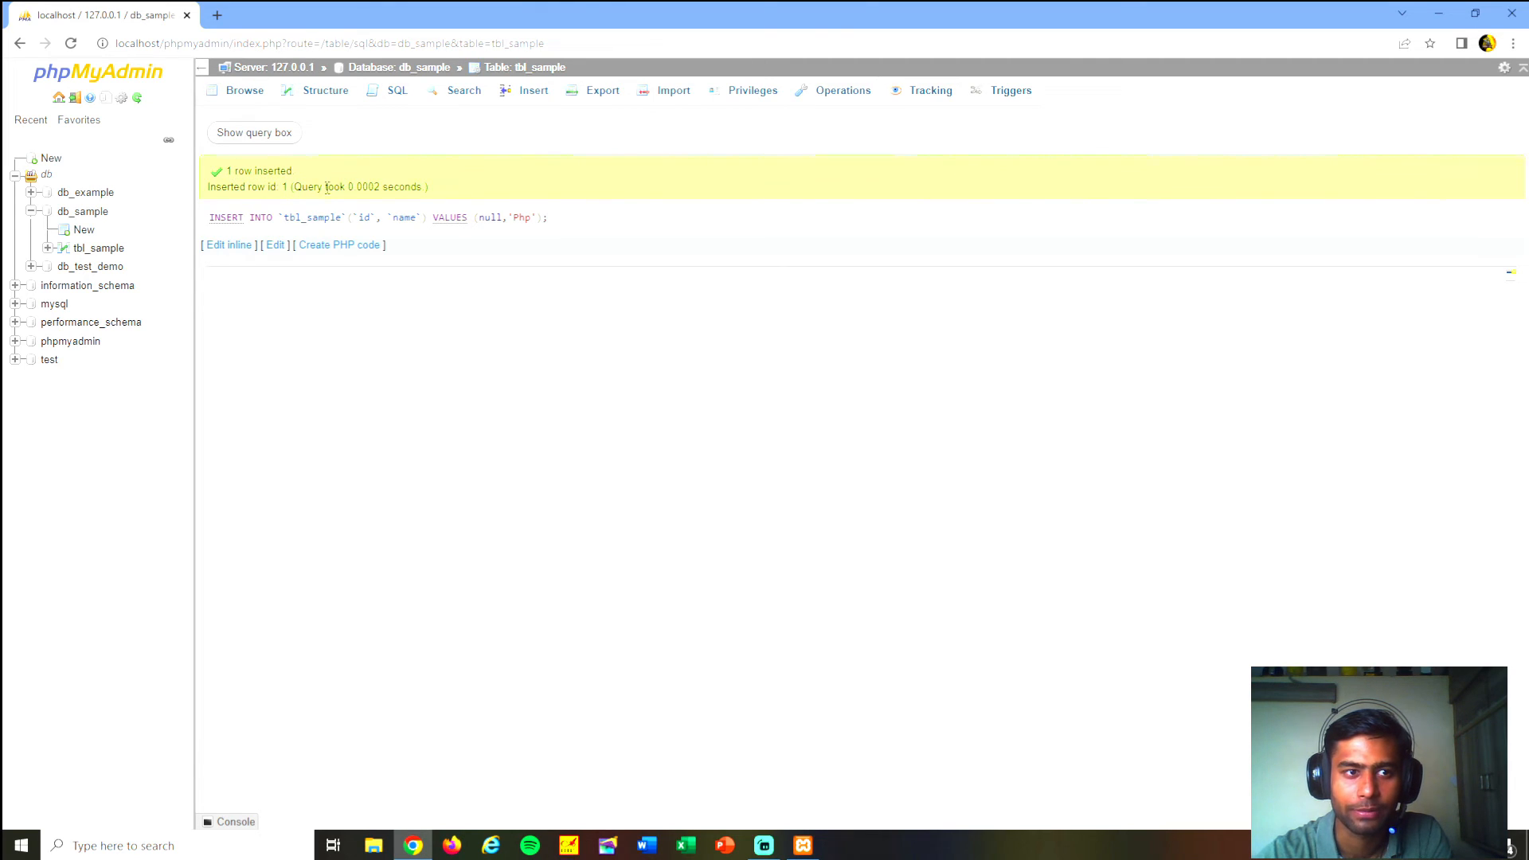
left_click(243, 92)
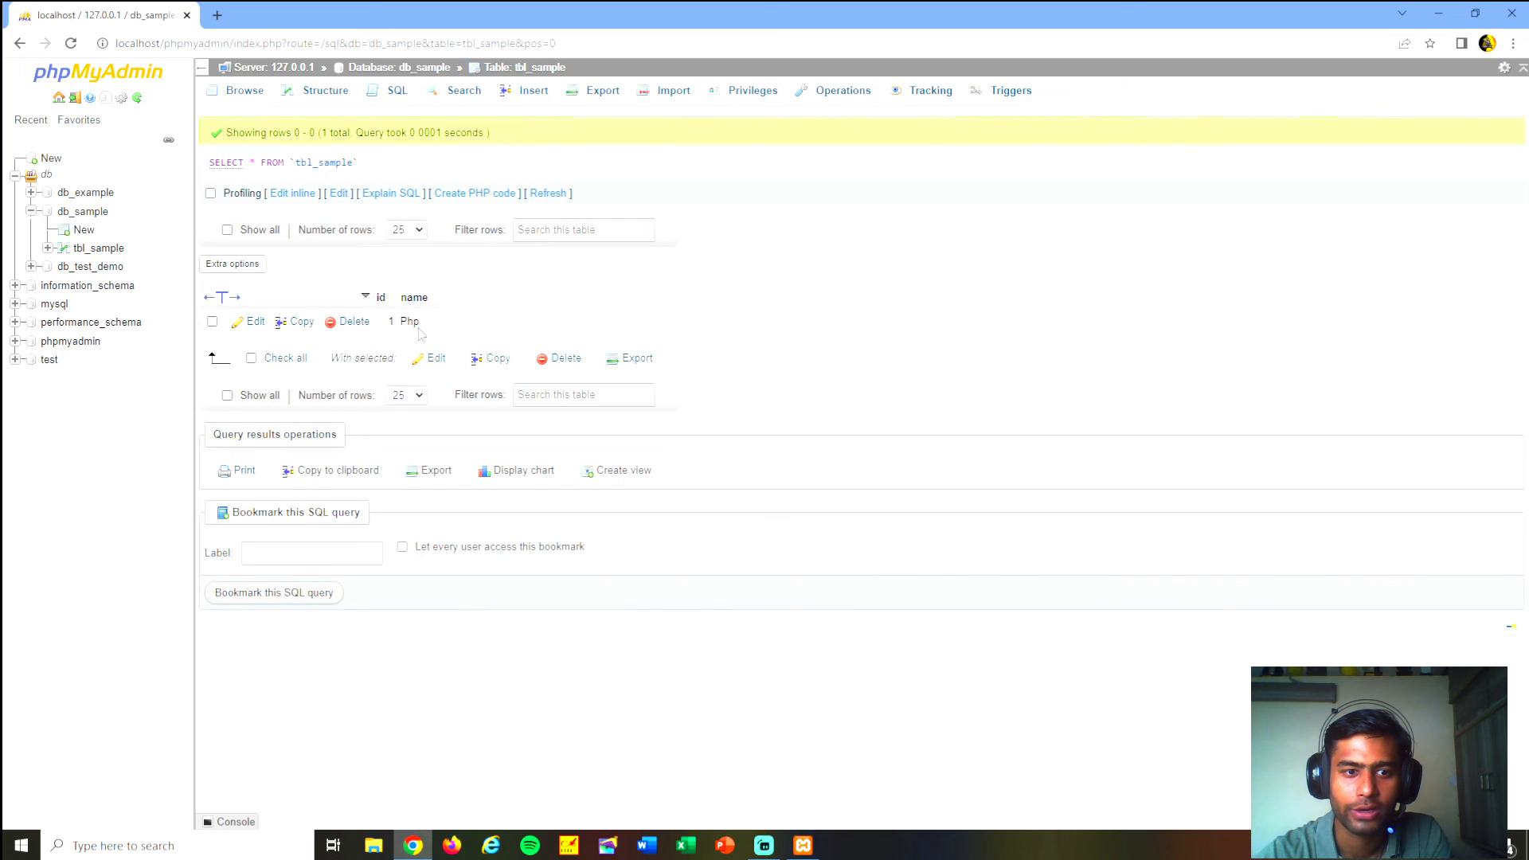
- Run another SQL INSERT query on tbl_sample with null for id and 'PhpMyAdmin' for name, and browse the table's rows
left_click(397, 90)
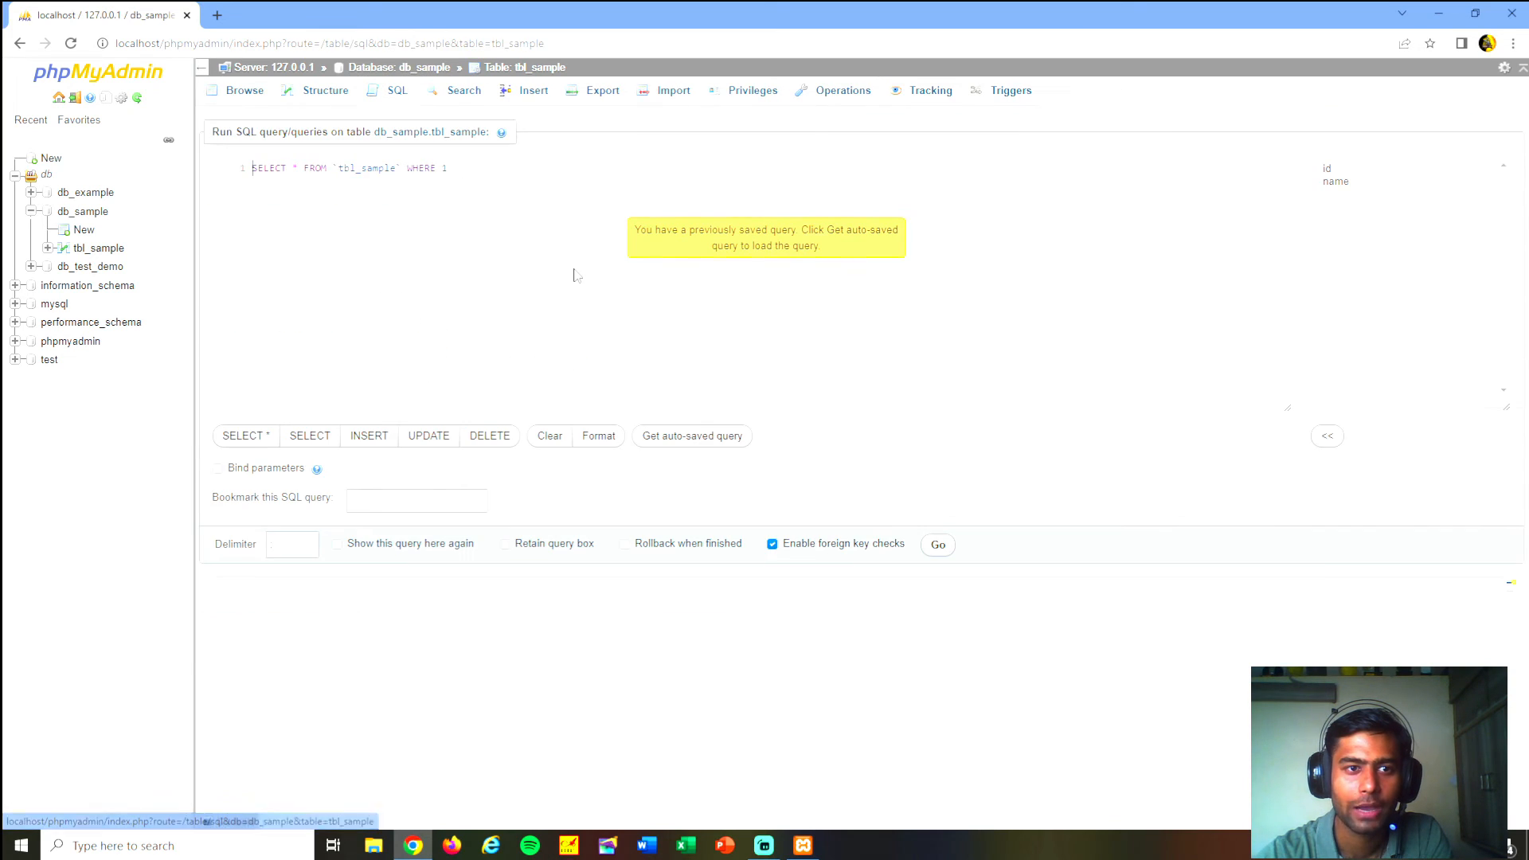
left_click(366, 437)
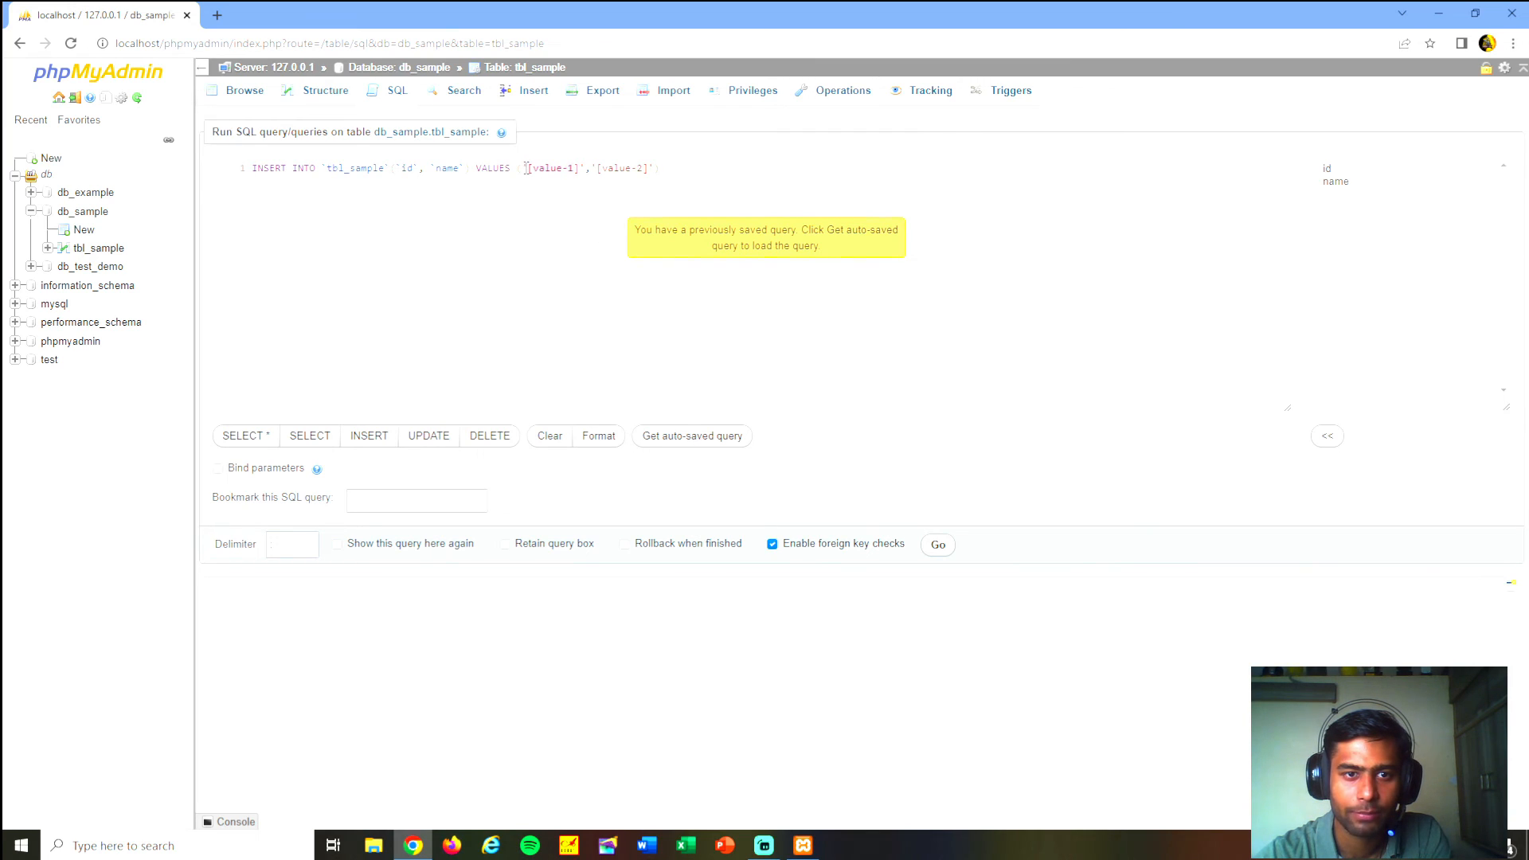
key("BackSpace")
key("BackSpace")
key("BackSpace")
key("BackSpace")
key("BackSpace")
key("BackSpace")
key("BackSpace")
key("BackSpace")
key("BackSpace")
key("BackSpace")
key("BackSpace")
type("null,'")
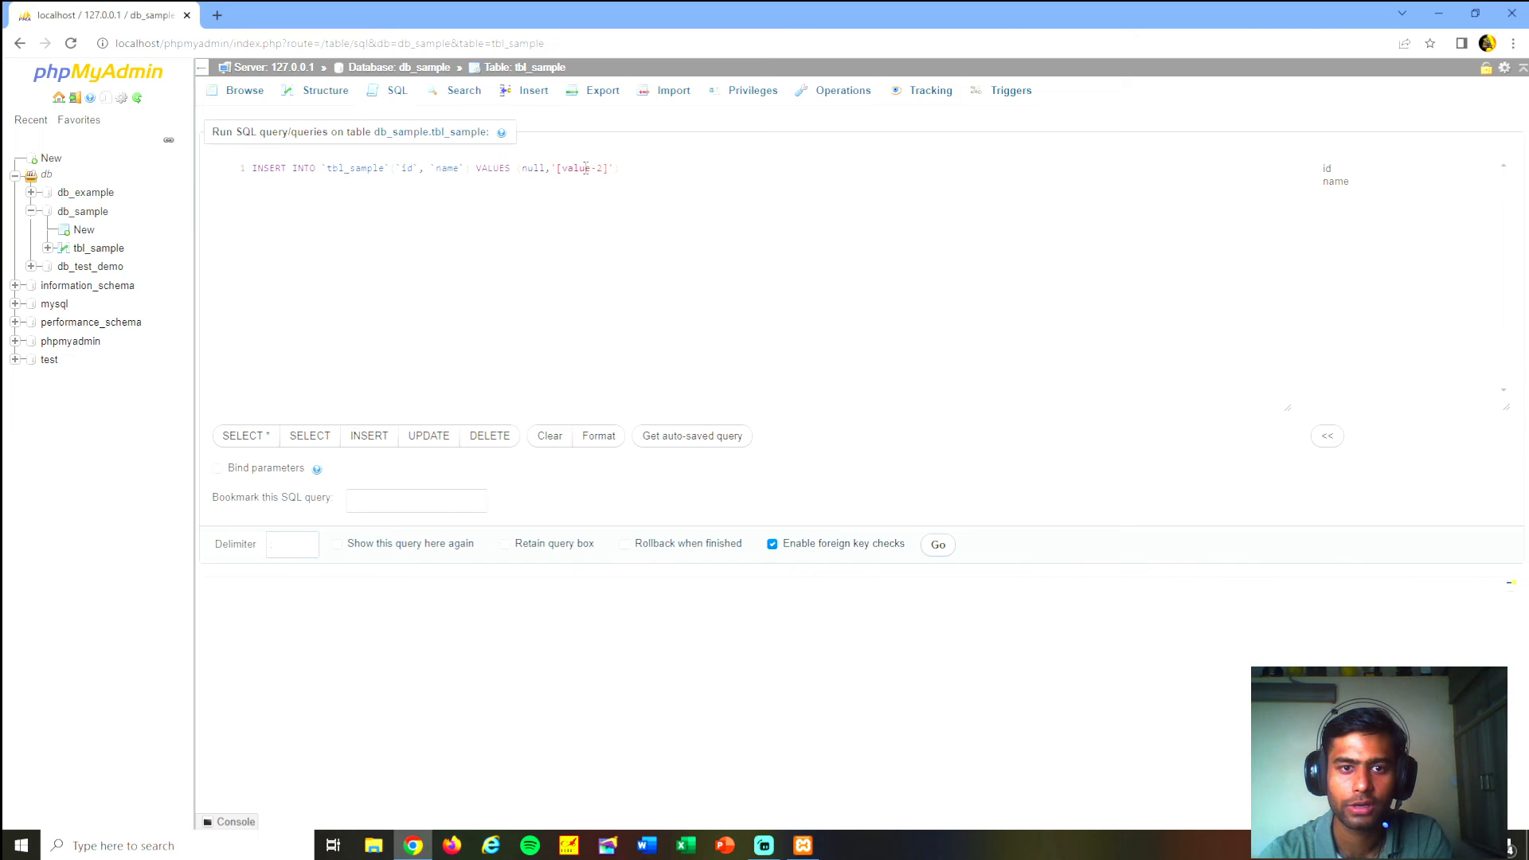
type("PhpMyAdmin")
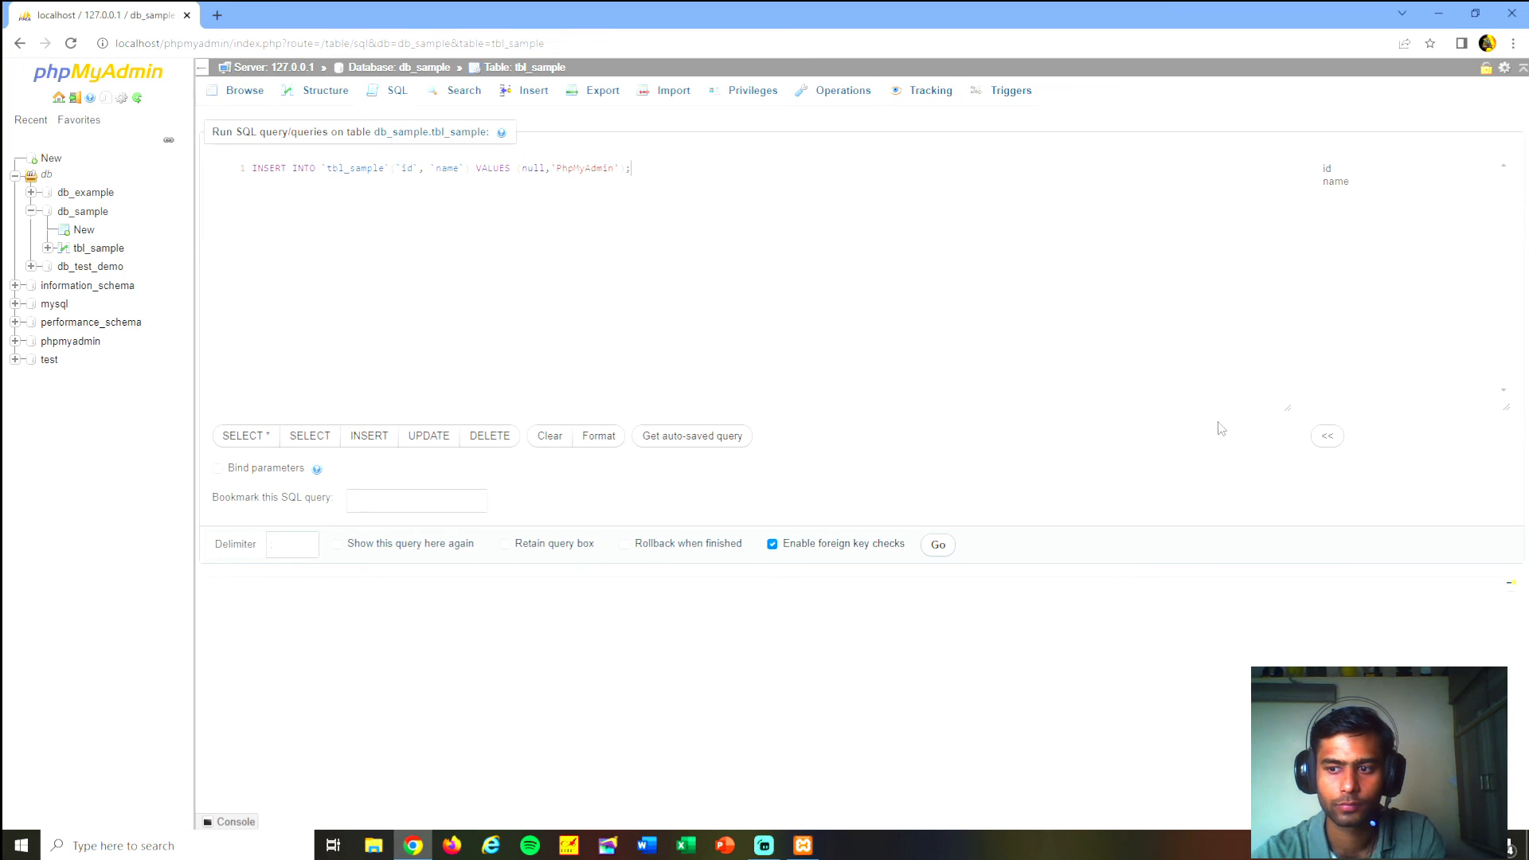
left_click(928, 548)
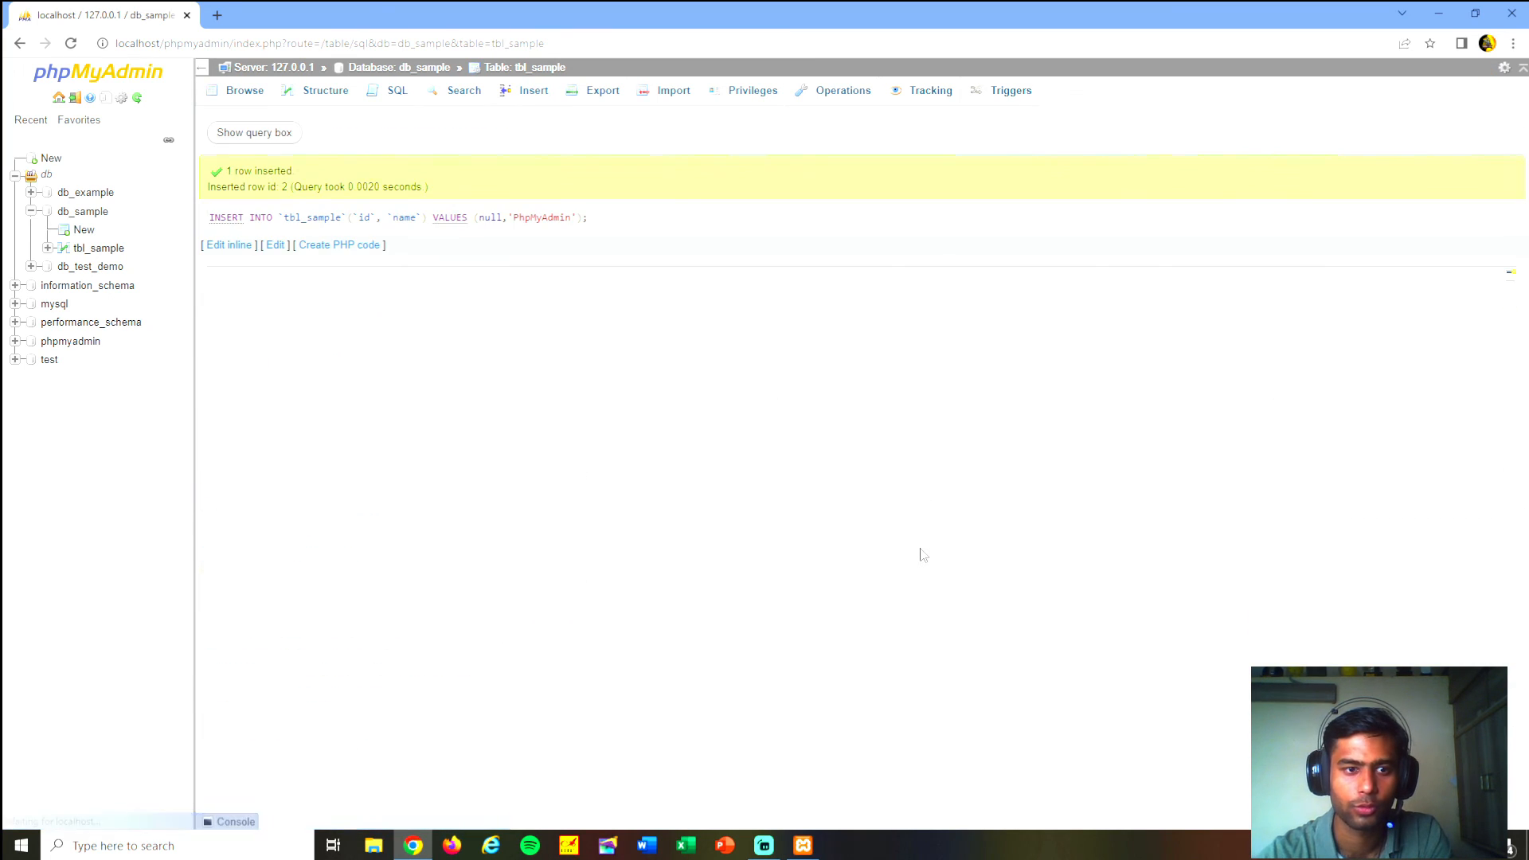
left_click(244, 90)
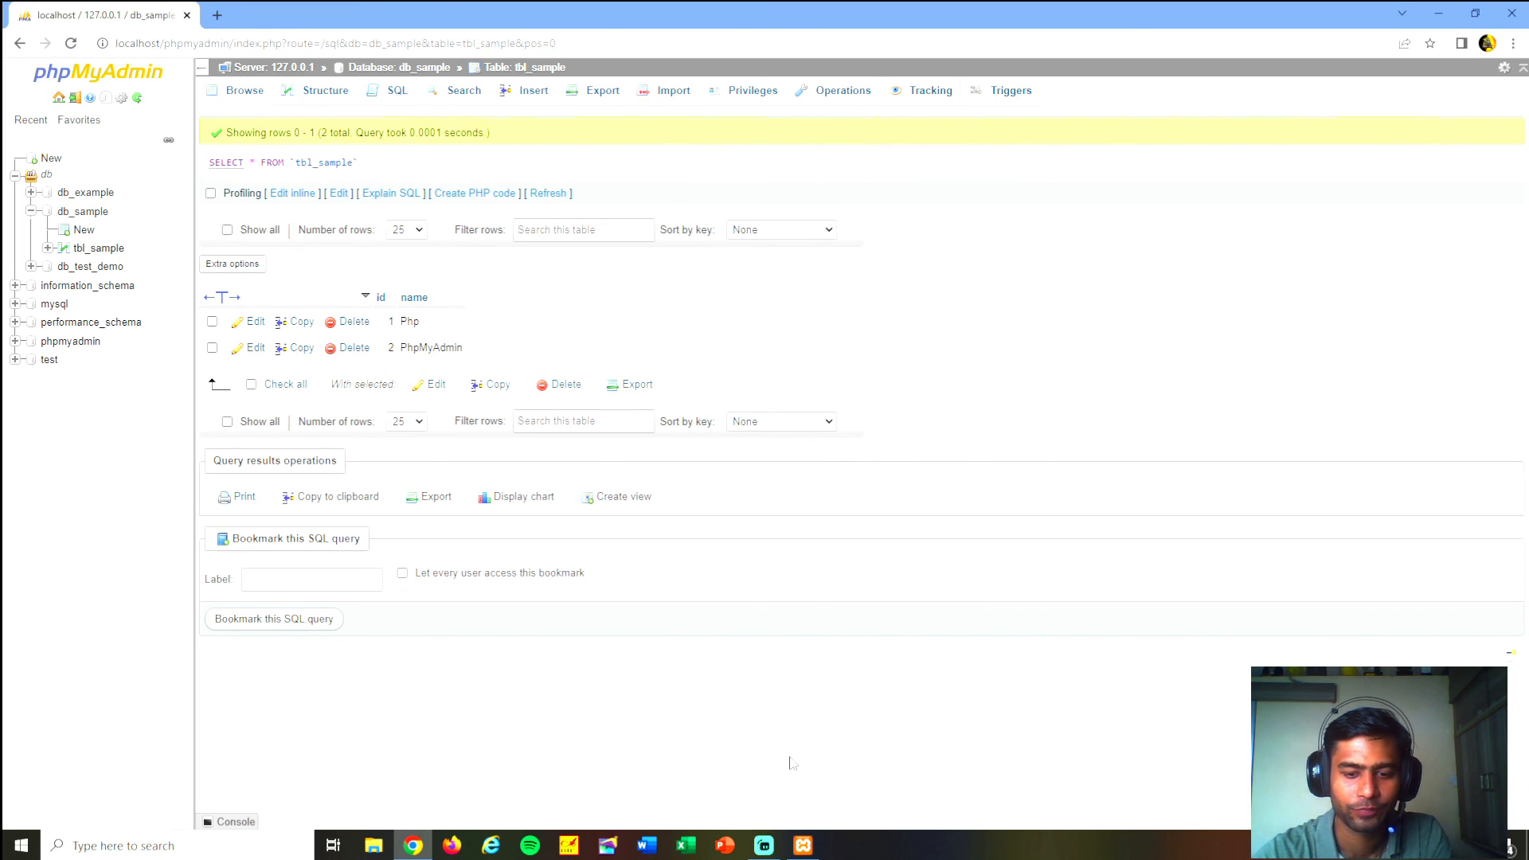
mouse_move(767, 848)
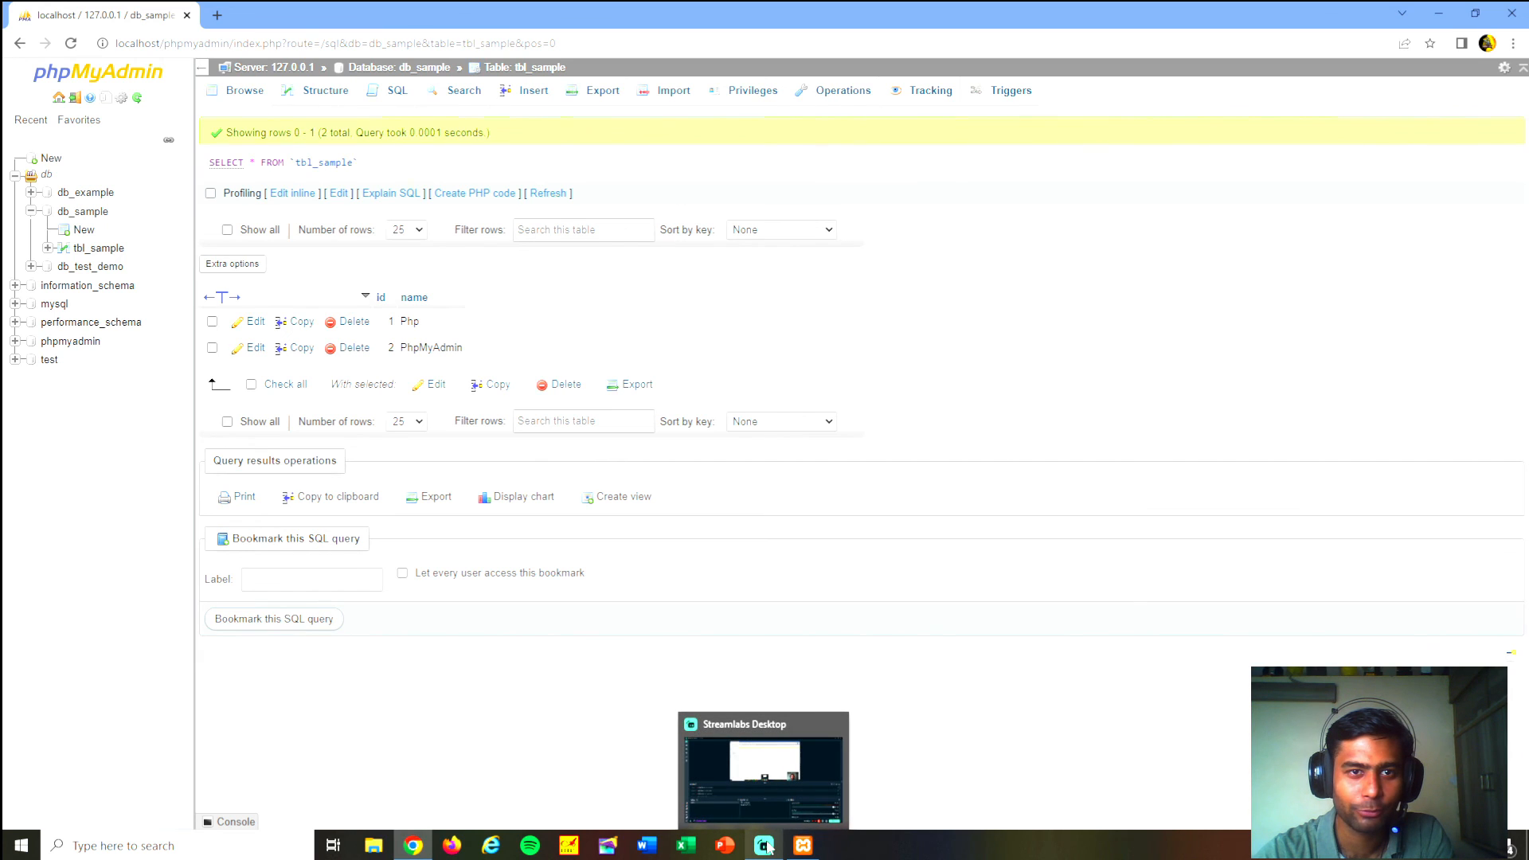
left_click(767, 847)
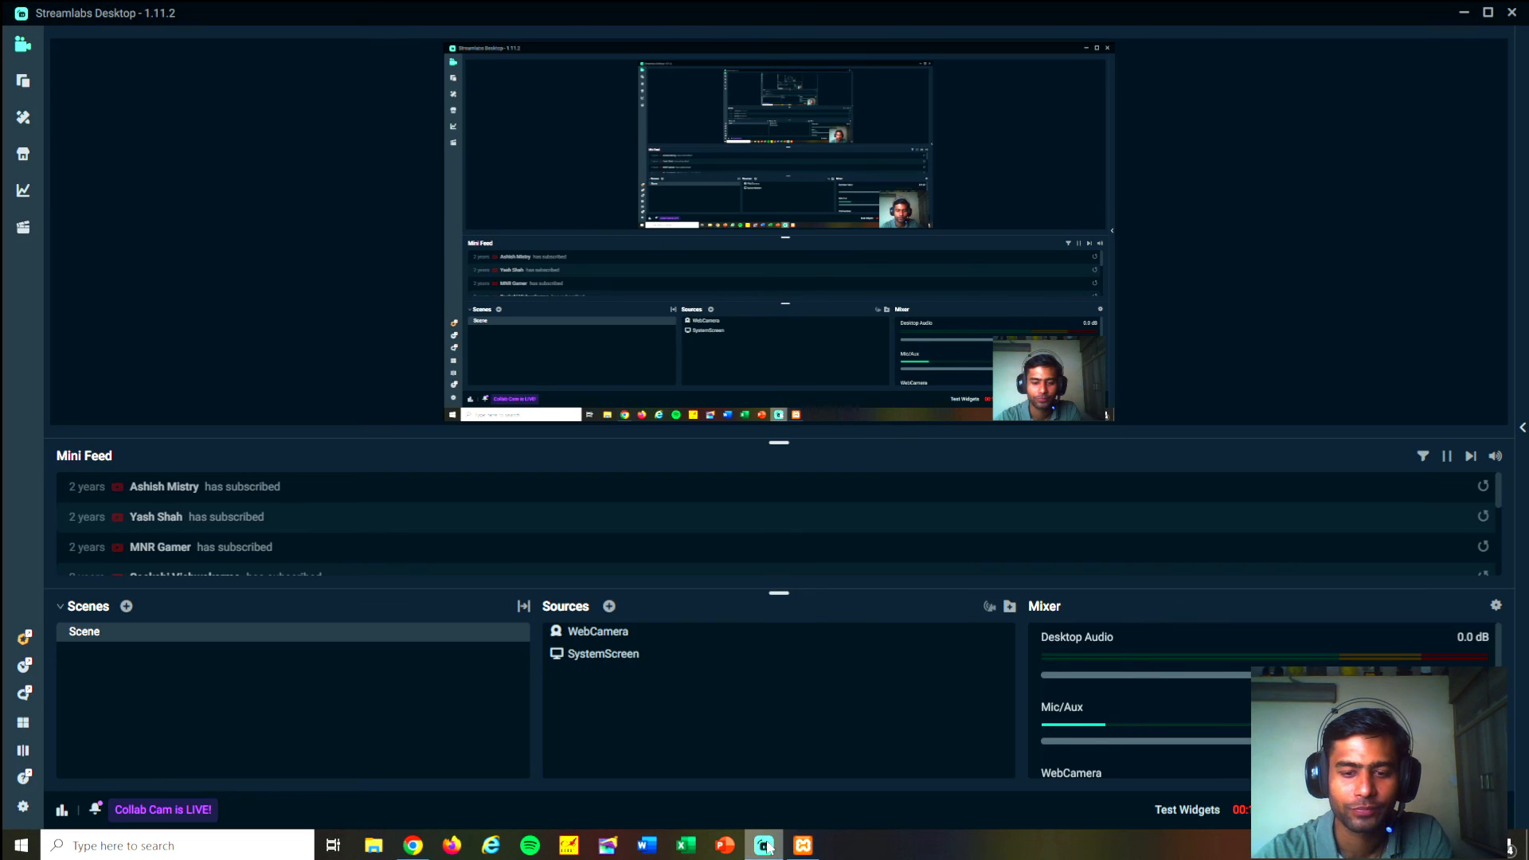